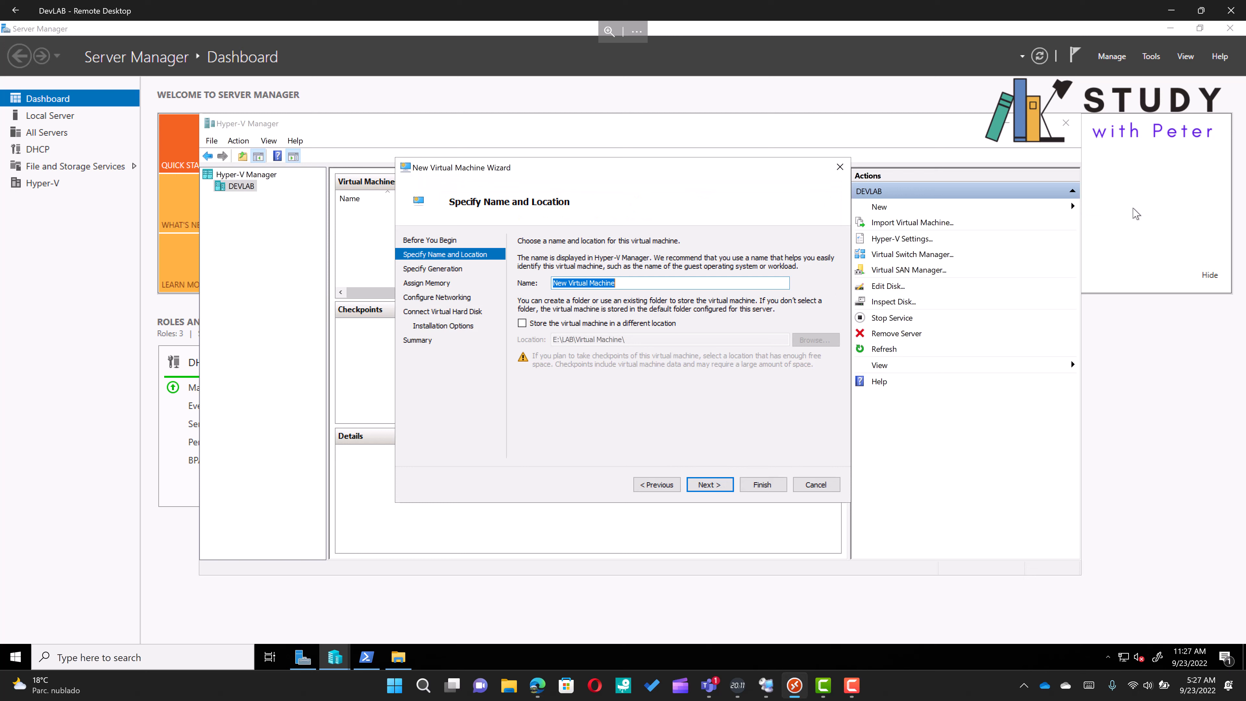
# Name the new virtual machine DC-01 and choose Generation 2
pyautogui.write('DC-01')
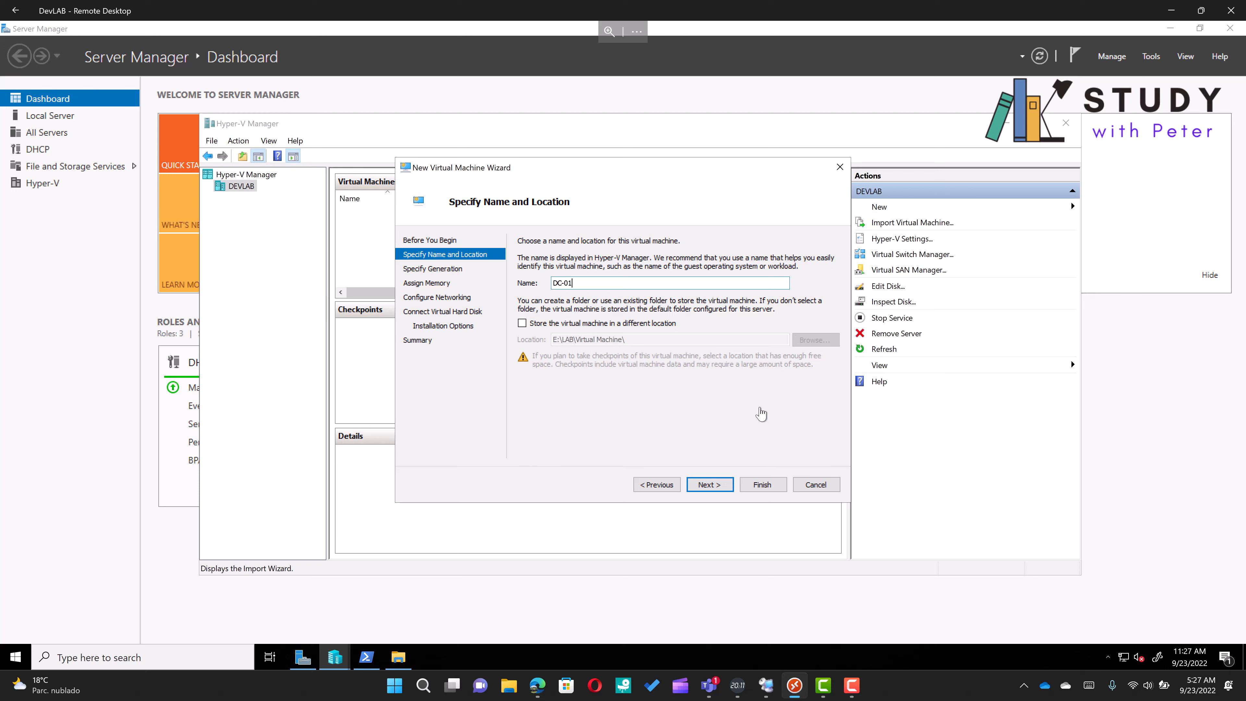
pyautogui.click(709, 485)
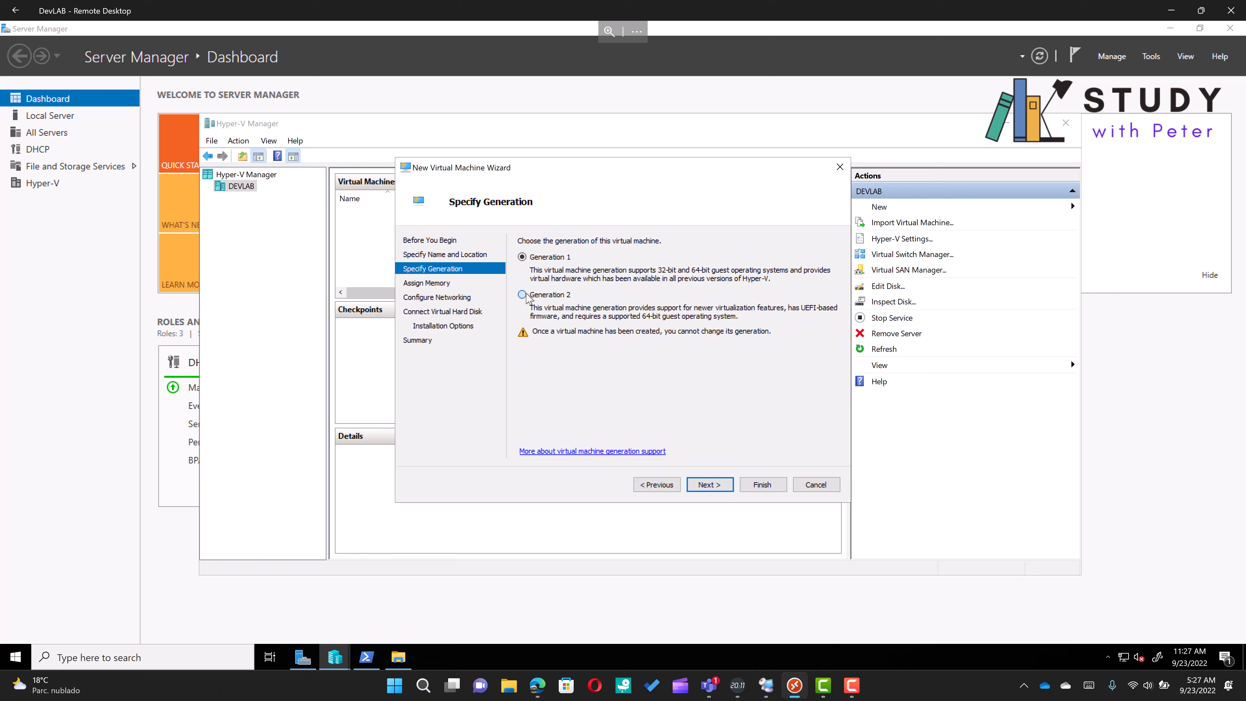
pyautogui.click(525, 296)
pyautogui.click(712, 487)
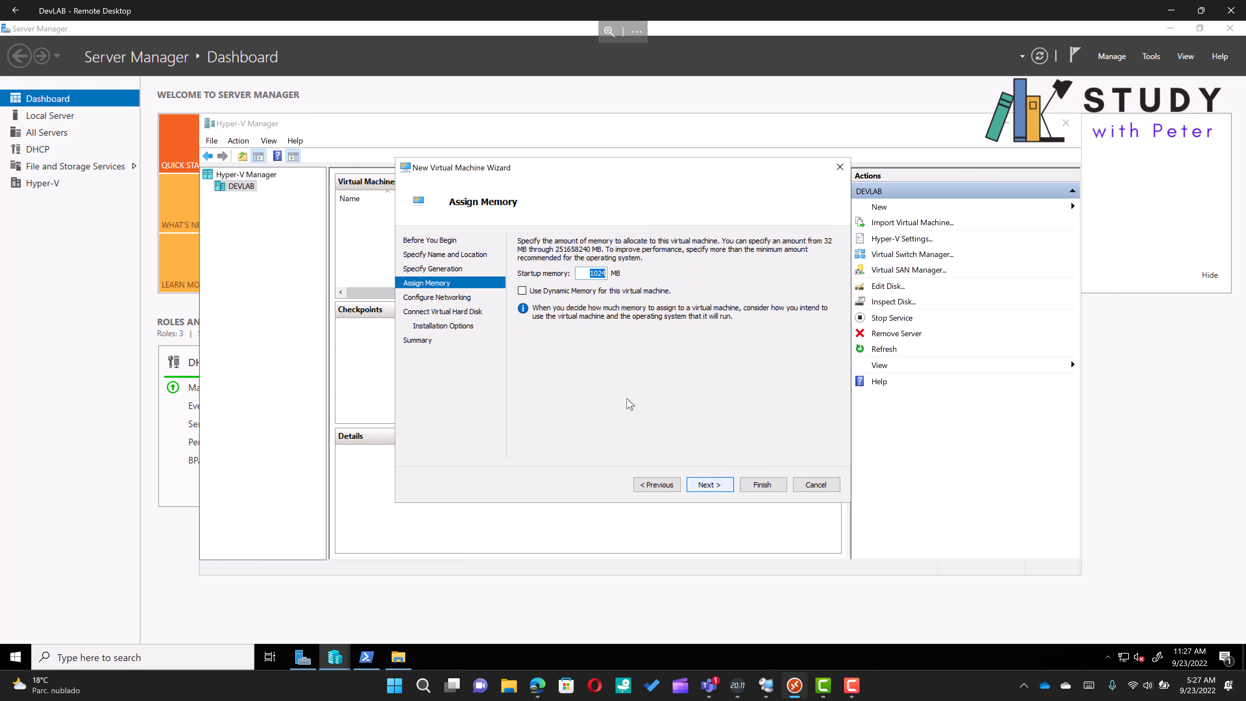
# Set the virtual machine's startup memory to 2048 MB
pyautogui.click(570, 291)
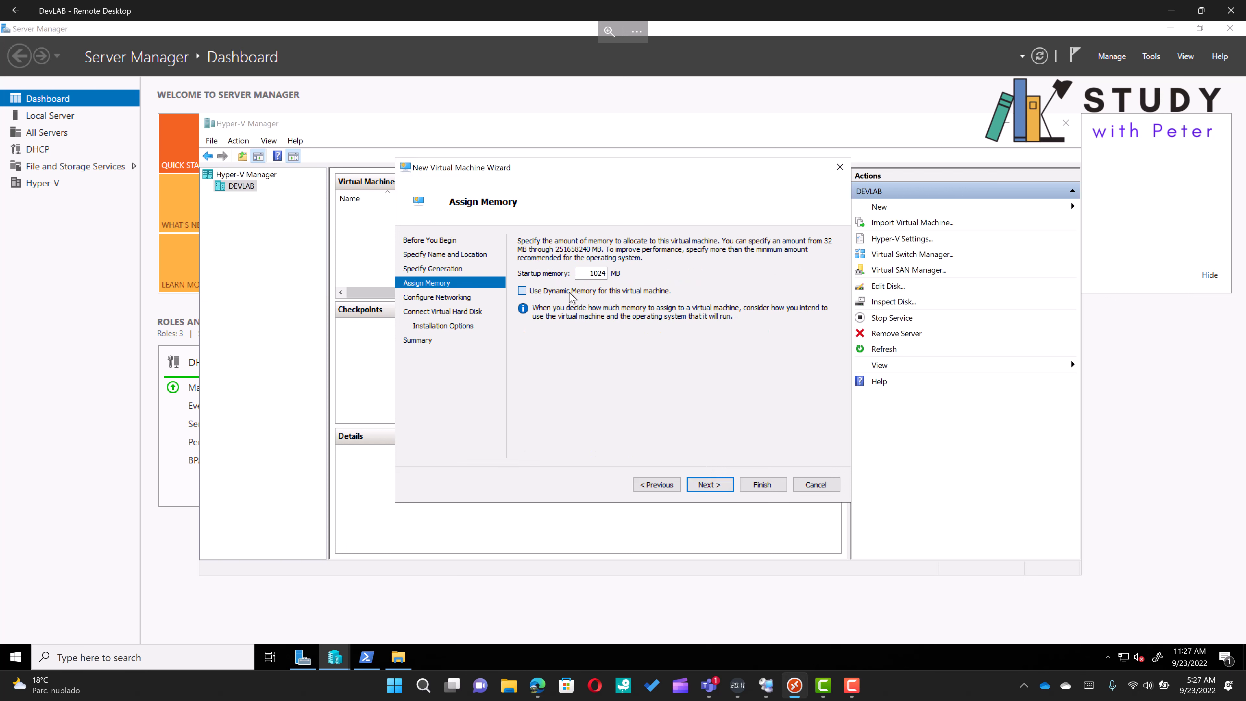
pyautogui.hotkey('shift', 'Tab')
pyautogui.write('2048')
pyautogui.click(715, 485)
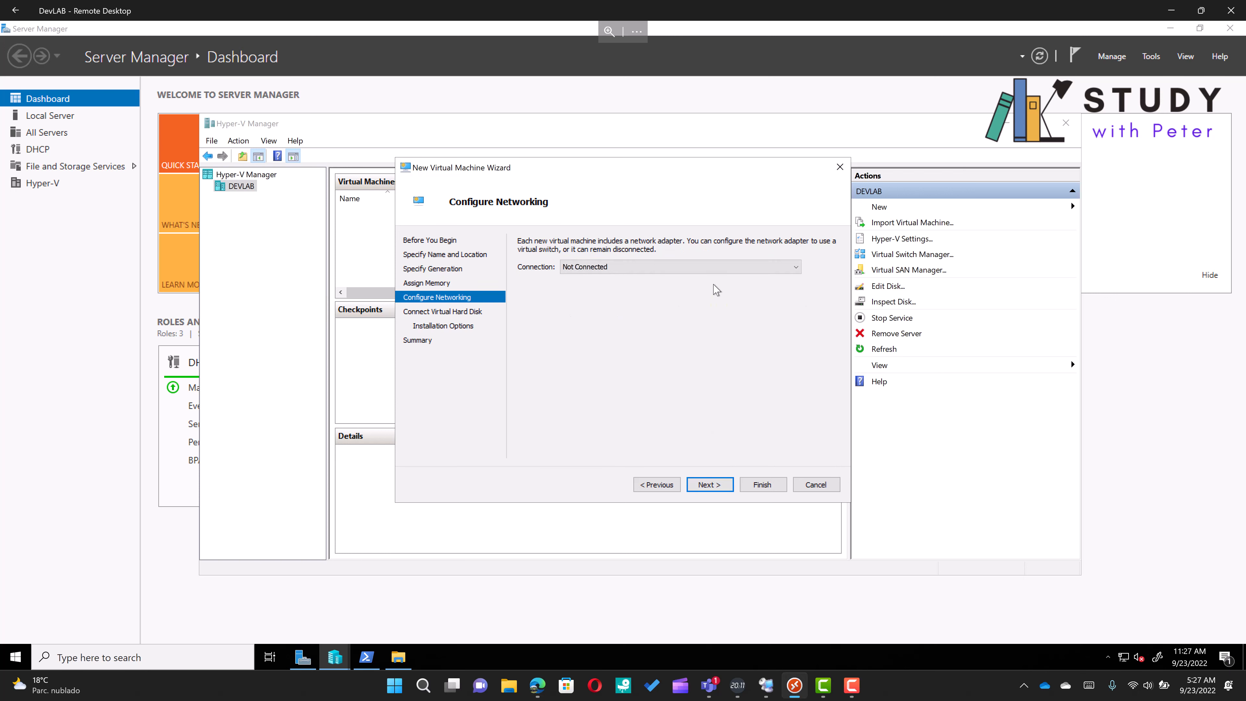
# Connect the network adapter to InternalNATSwitch
pyautogui.click(707, 265)
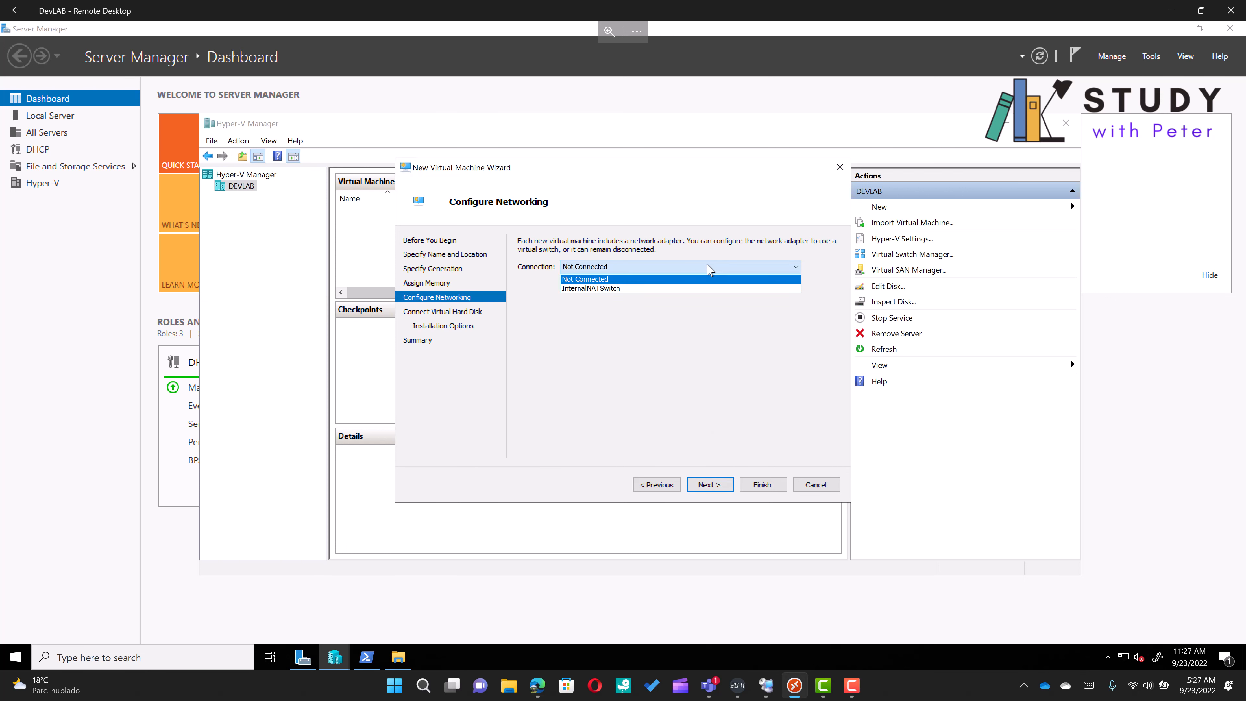
pyautogui.click(707, 290)
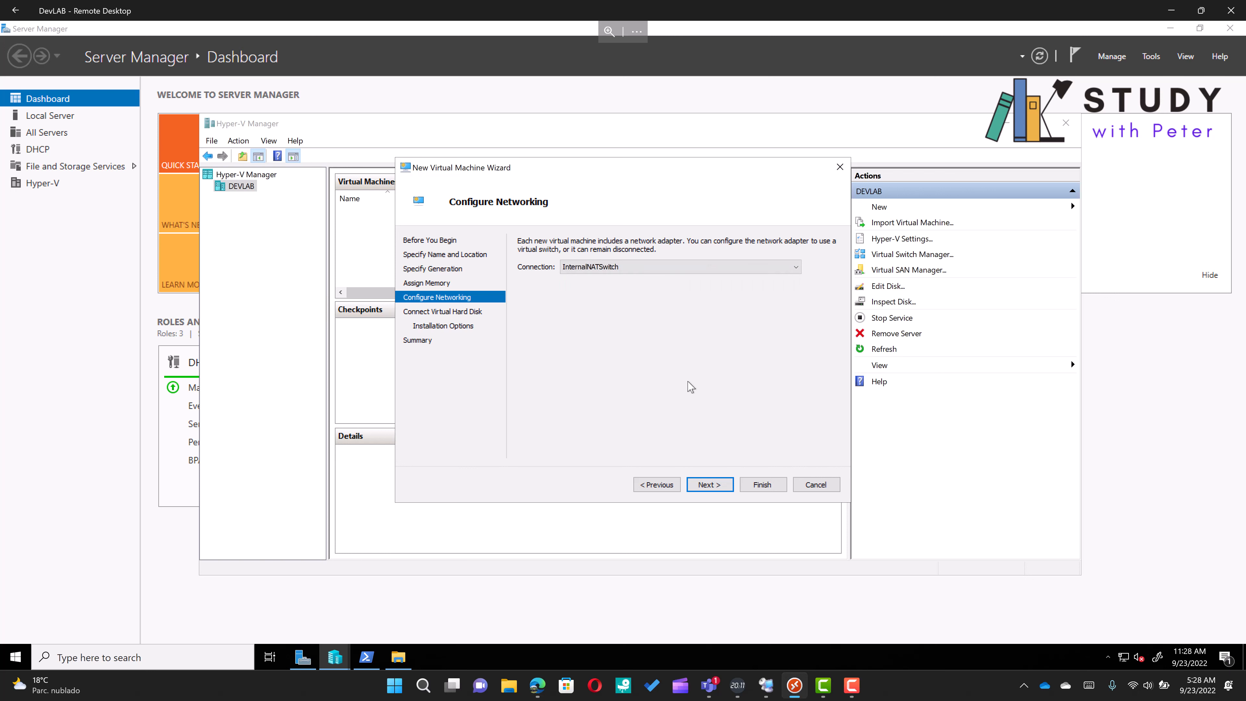
pyautogui.click(719, 482)
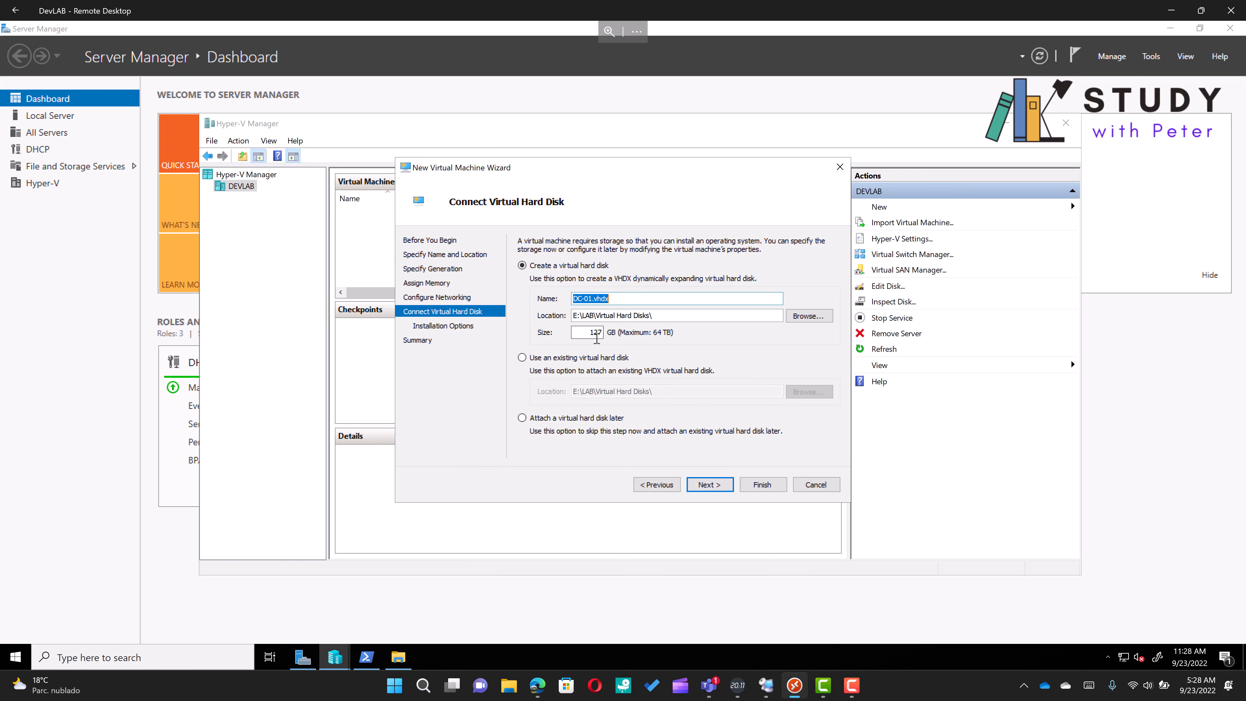
# Set the new virtual hard disk DC-01.vhdx size to 80 GB
pyautogui.click(587, 332)
pyautogui.click(719, 486)
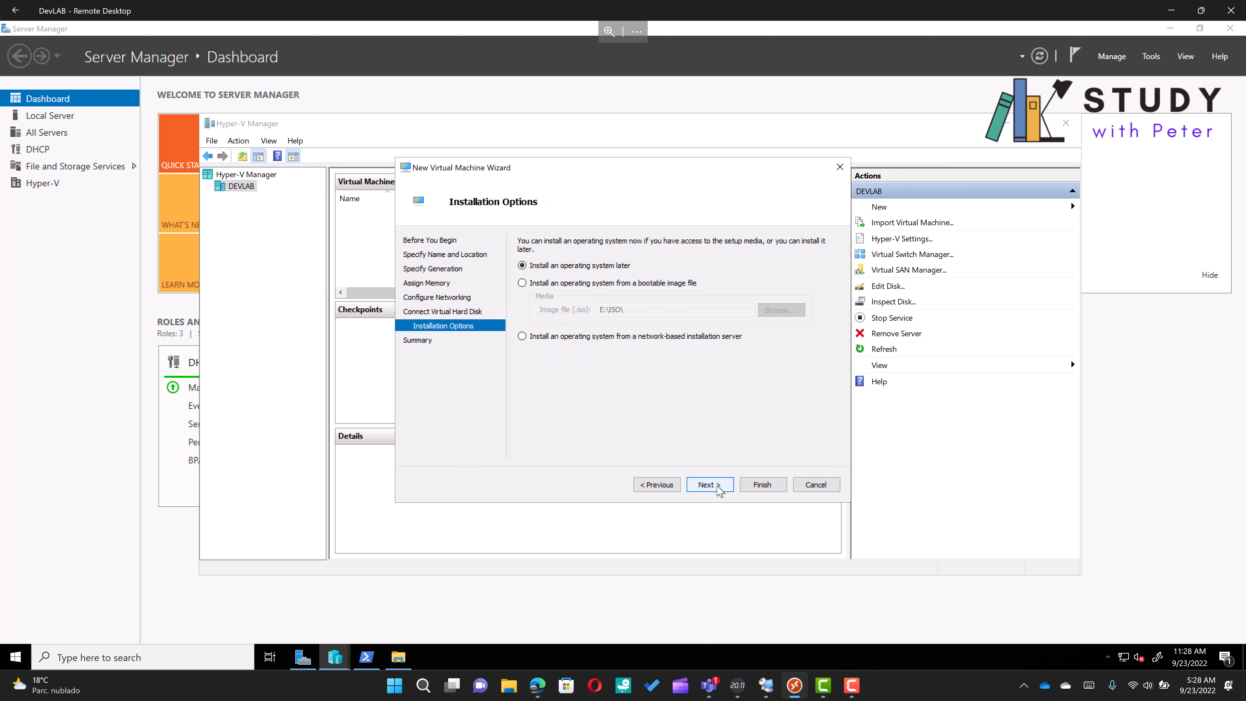
# Install the operating system from the bootable image en-us_windows_server_2022_updated_aug ISO in E:\ISO
pyautogui.click(556, 286)
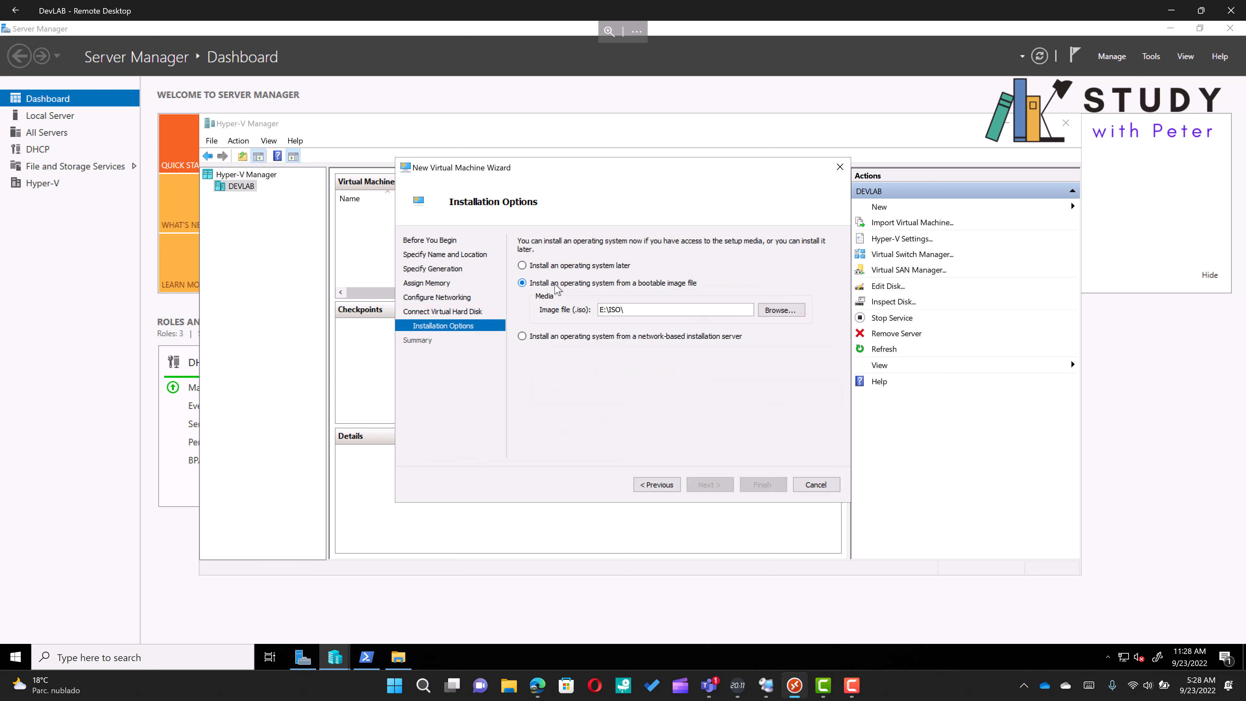
pyautogui.click(772, 314)
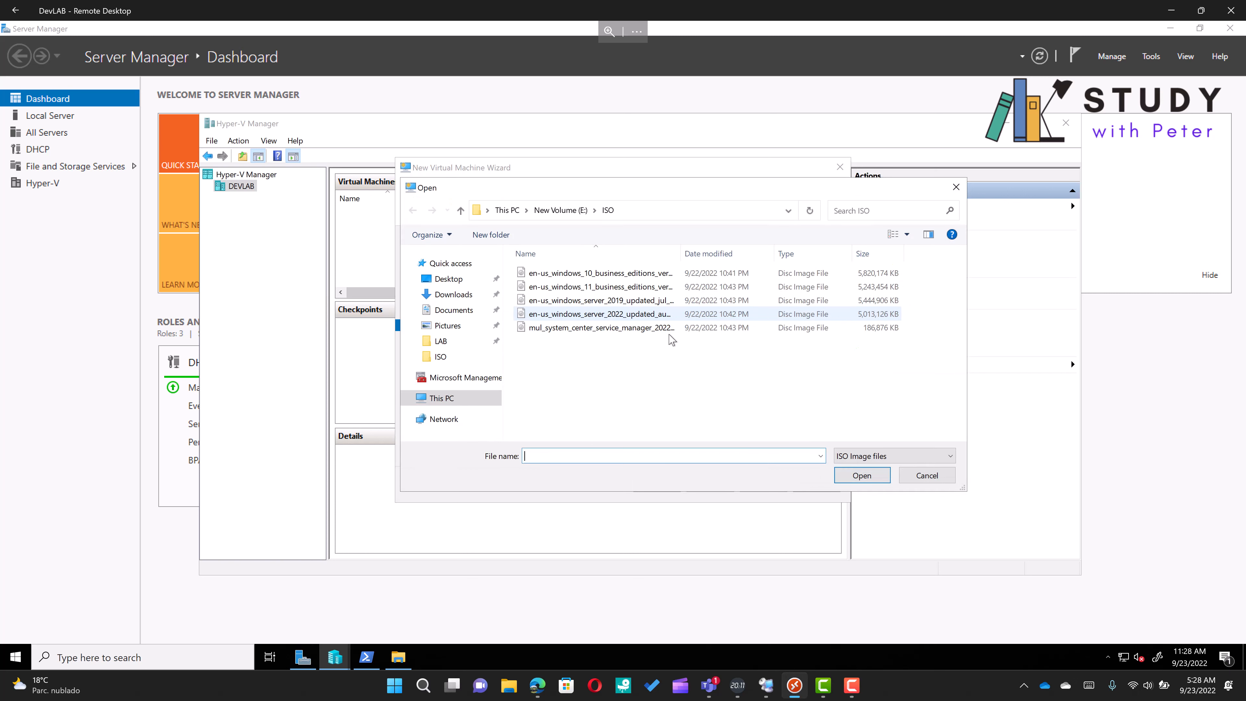
pyautogui.doubleClick(639, 314)
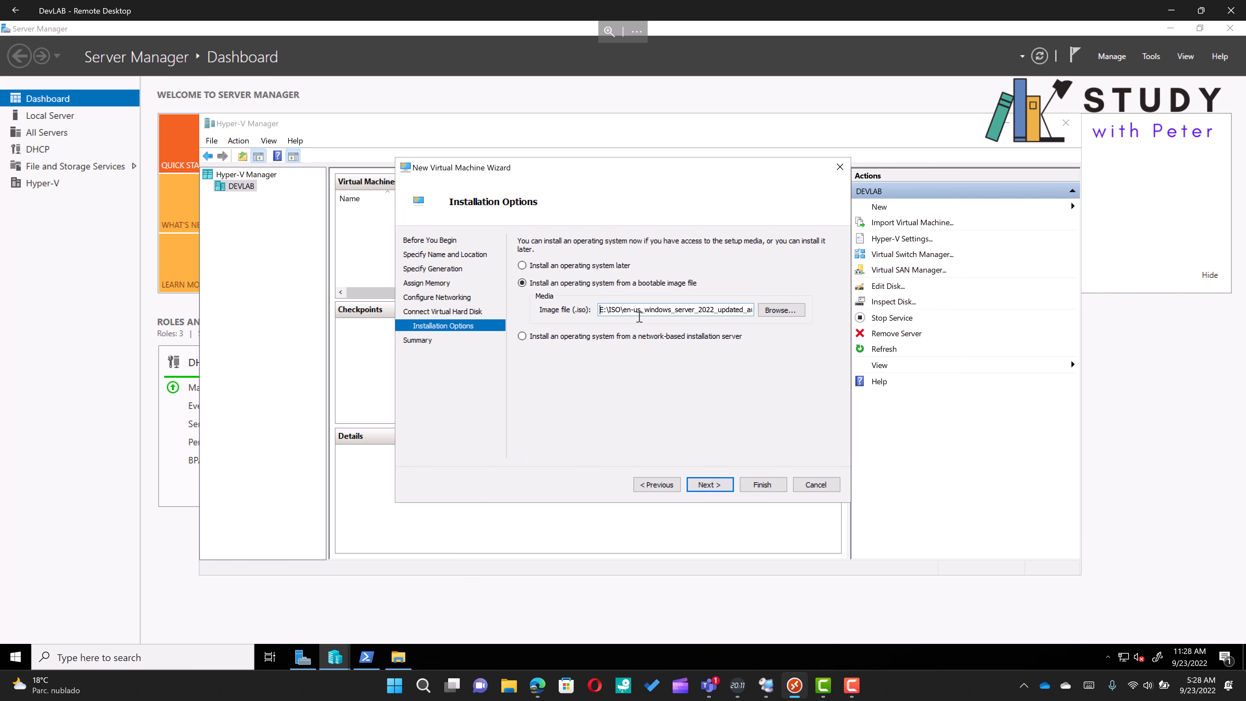
# Complete the New Virtual Machine Wizard to create DC-01
pyautogui.click(717, 484)
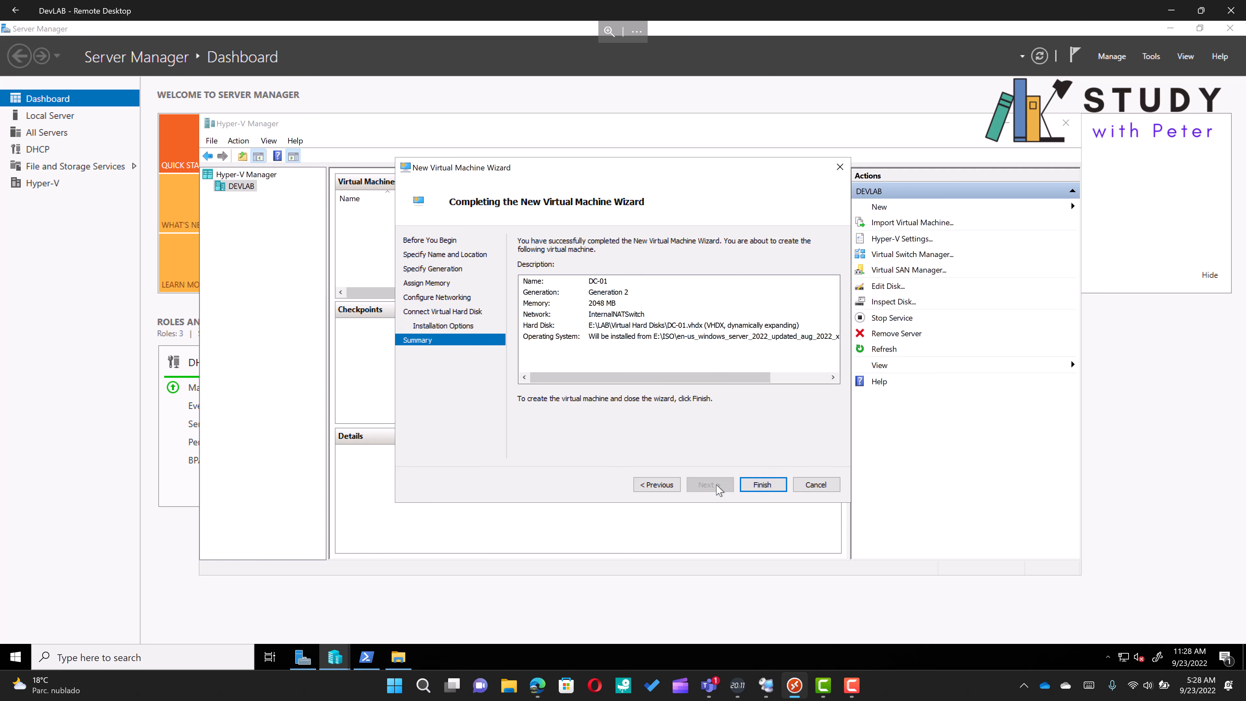
pyautogui.click(757, 485)
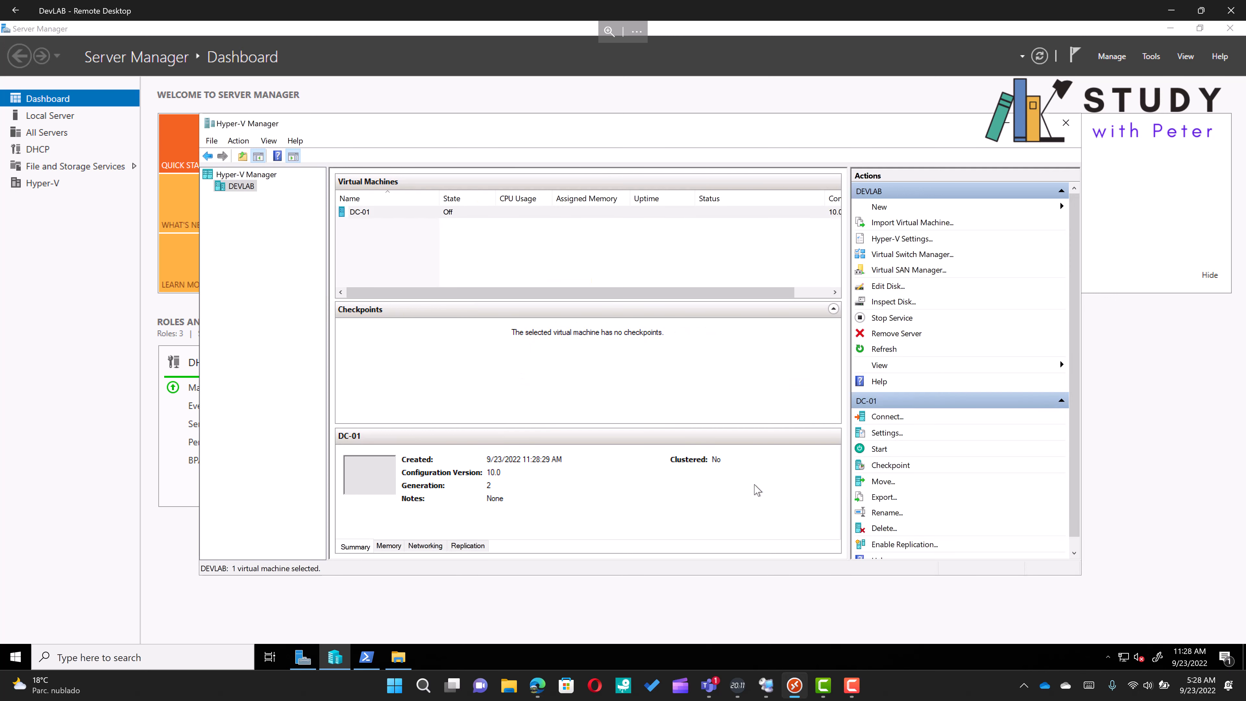
# Connect to the DC-01 virtual machine and start it
pyautogui.rightClick(449, 217)
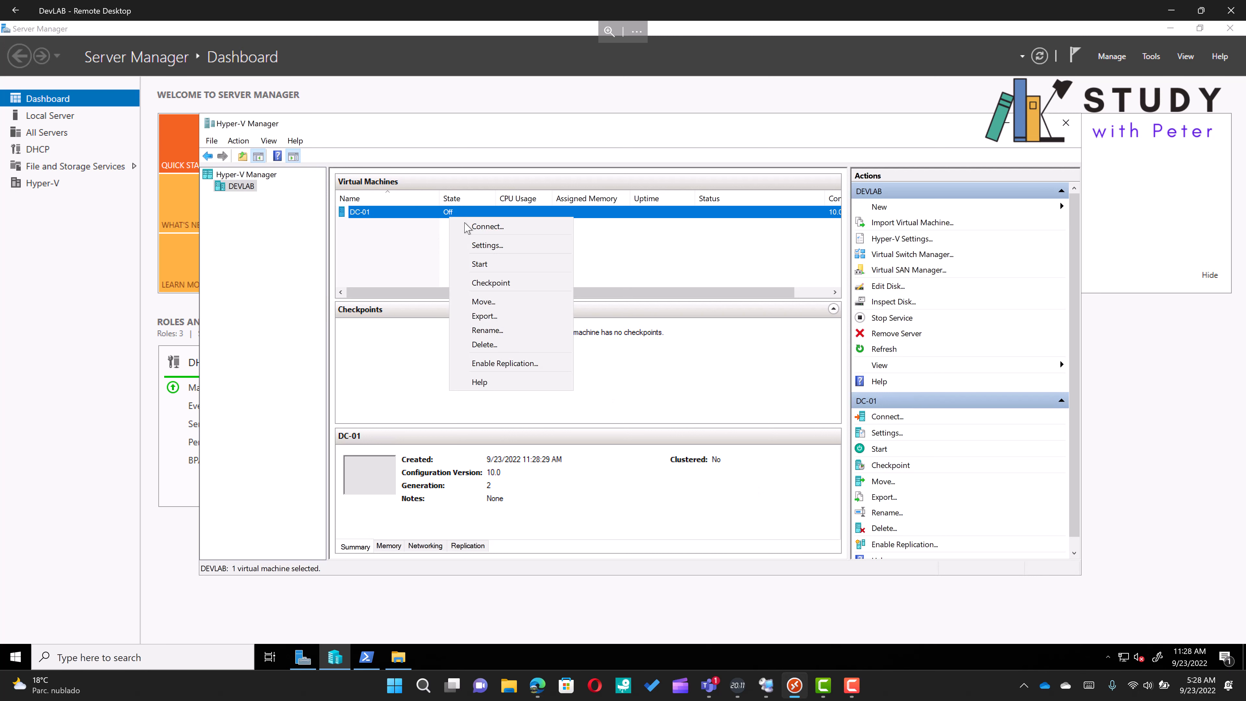
pyautogui.click(494, 229)
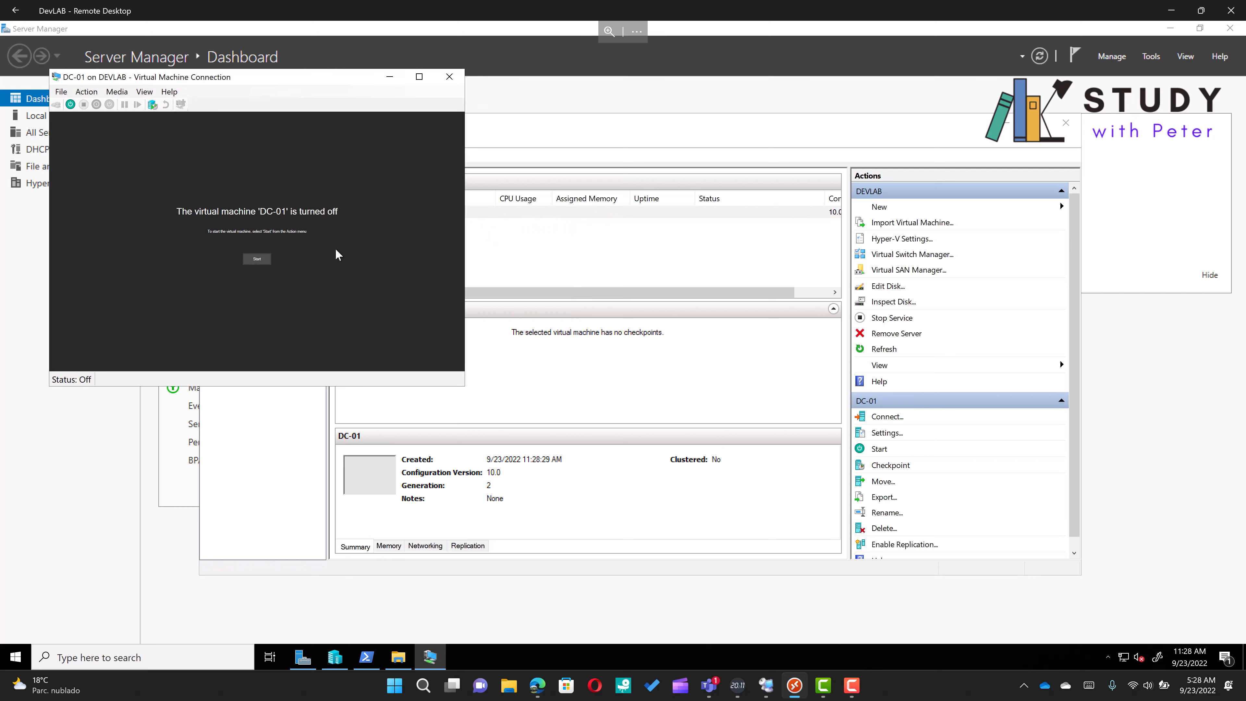
pyautogui.moveTo(310, 79); pyautogui.dragTo(647, 155)
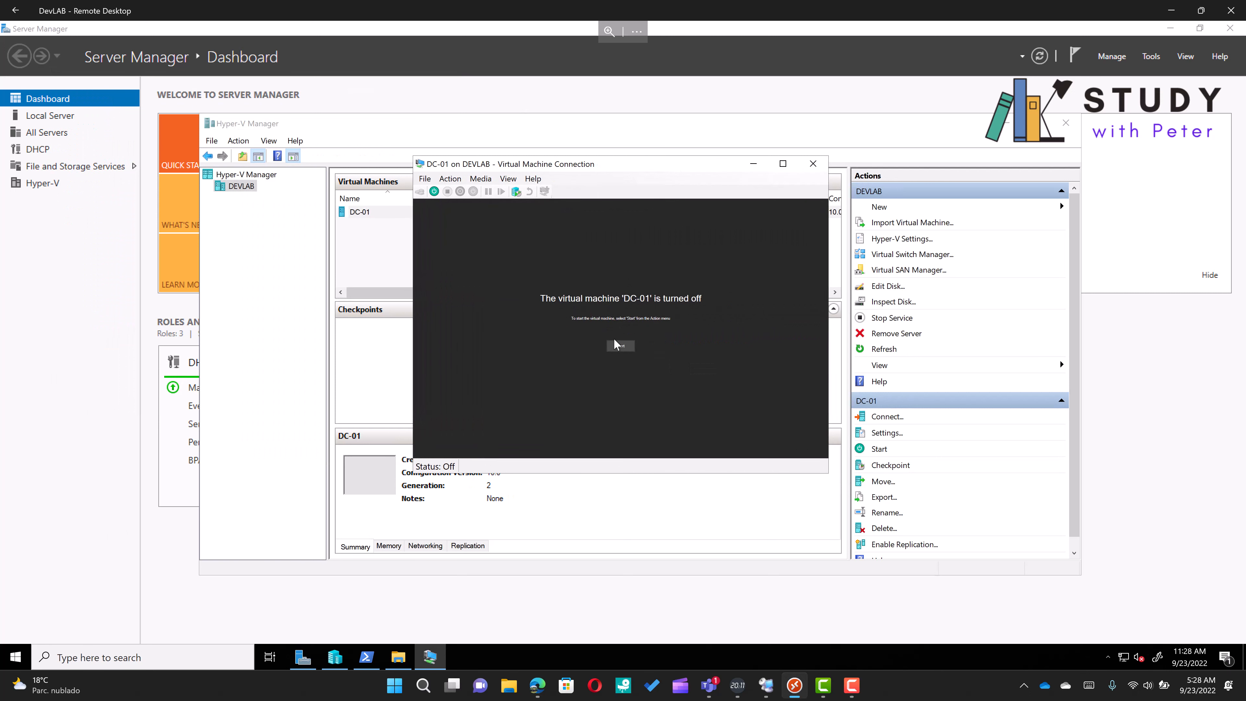
pyautogui.click(616, 347)
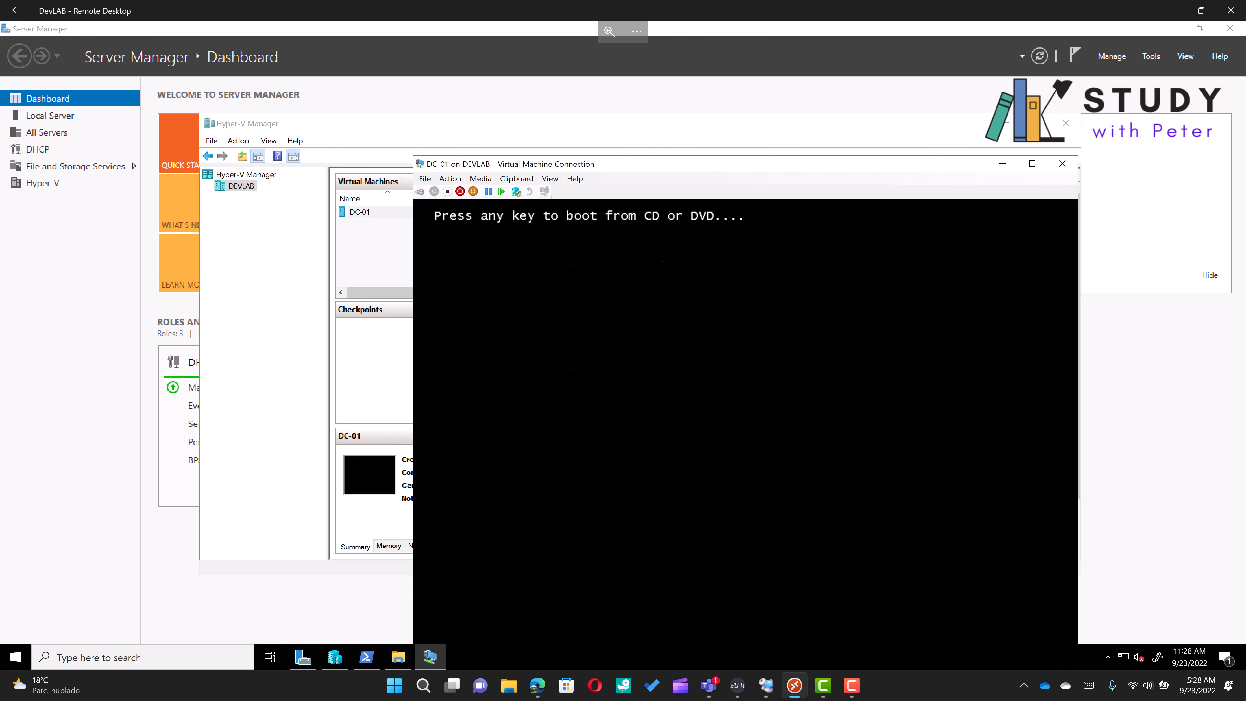
# Boot from the DVD and begin Windows Server setup with English (United States) defaults via Install now
pyautogui.press('Return')
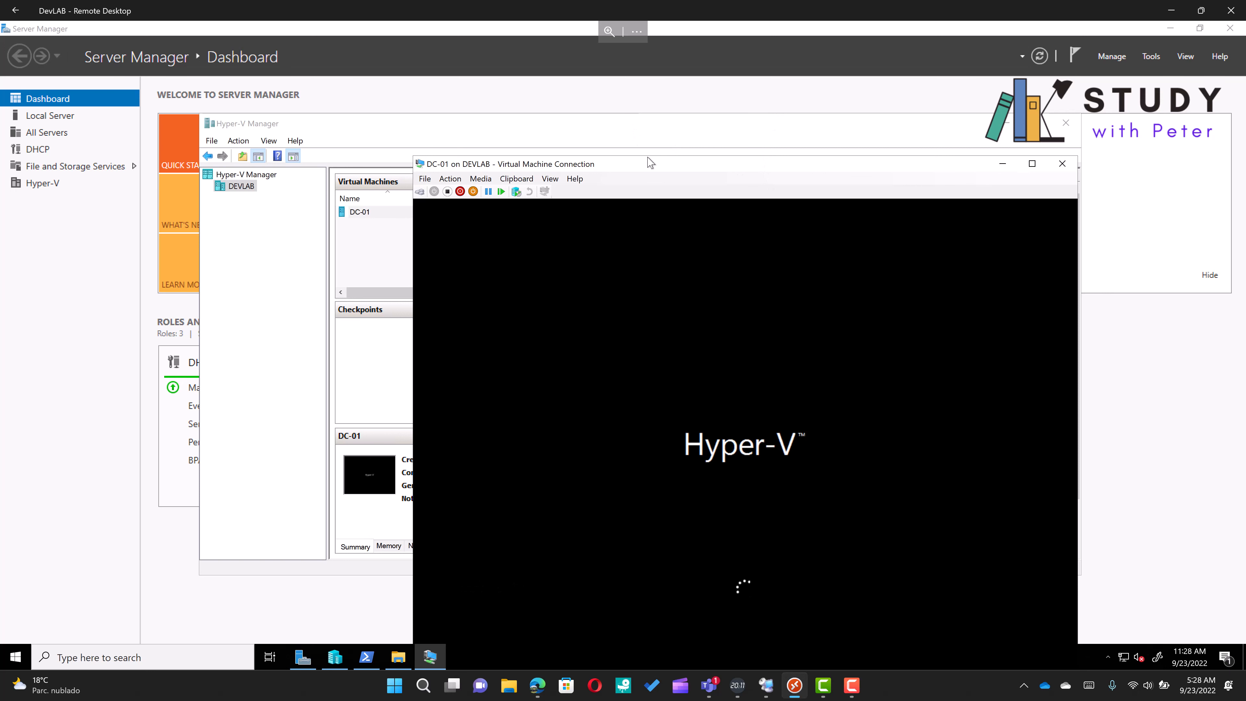
pyautogui.moveTo(650, 169); pyautogui.dragTo(550, 102)
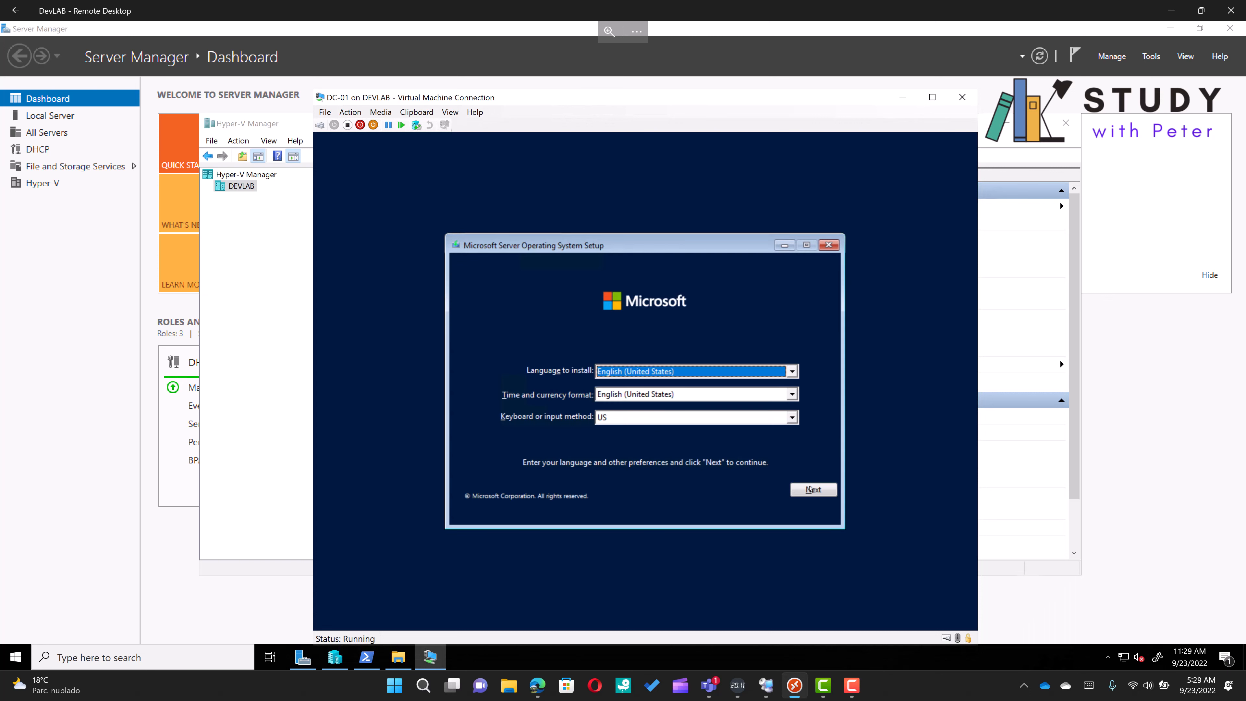
pyautogui.click(813, 490)
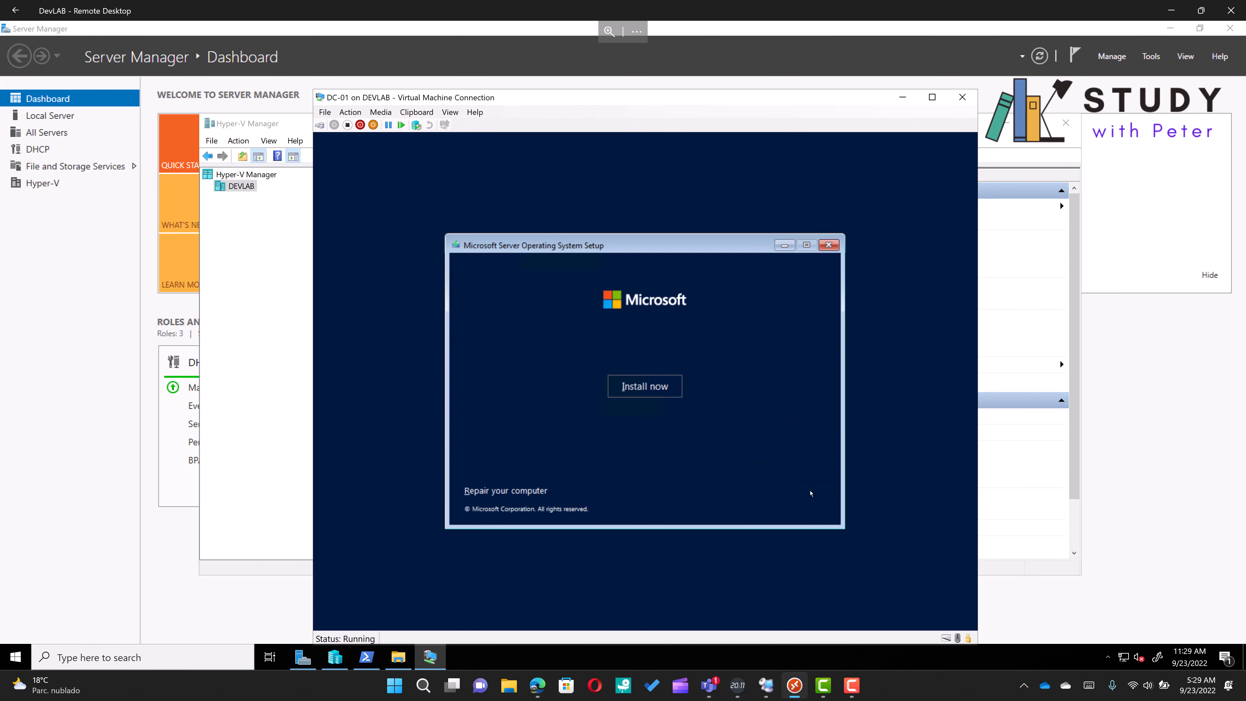
pyautogui.click(647, 389)
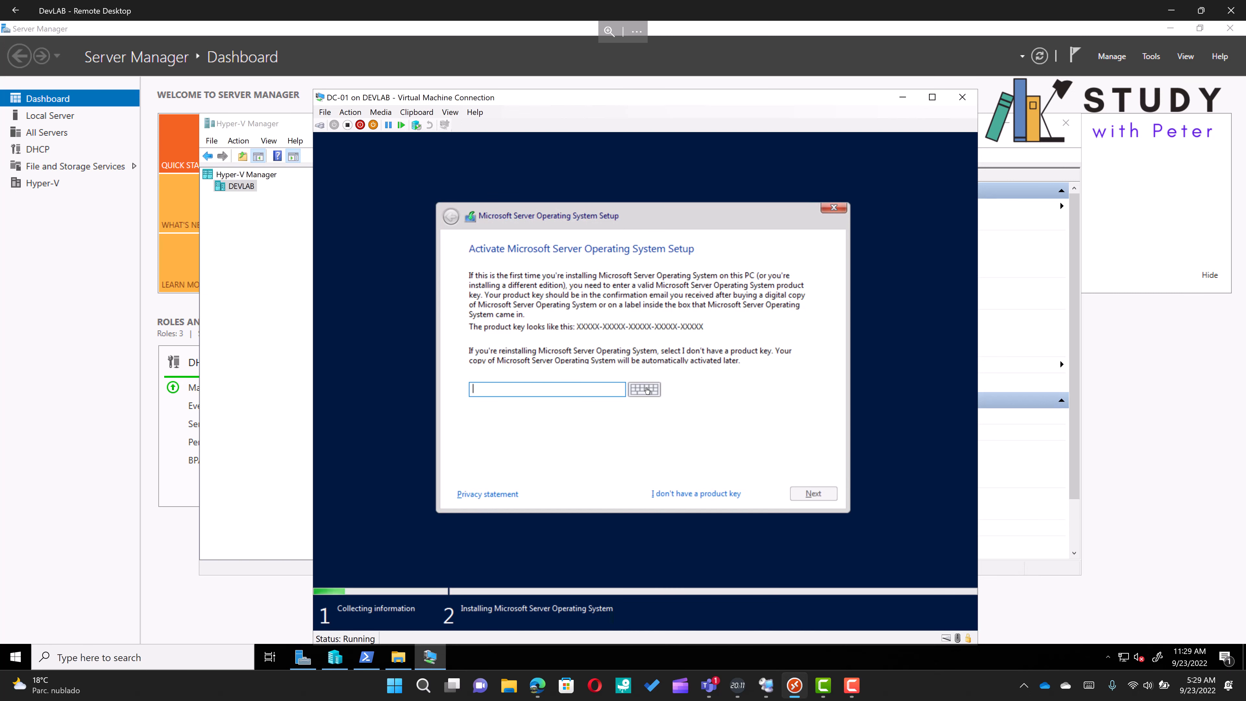
# Skip the product key and choose Windows Server 2022 Datacenter (Desktop Experience)
pyautogui.click(697, 495)
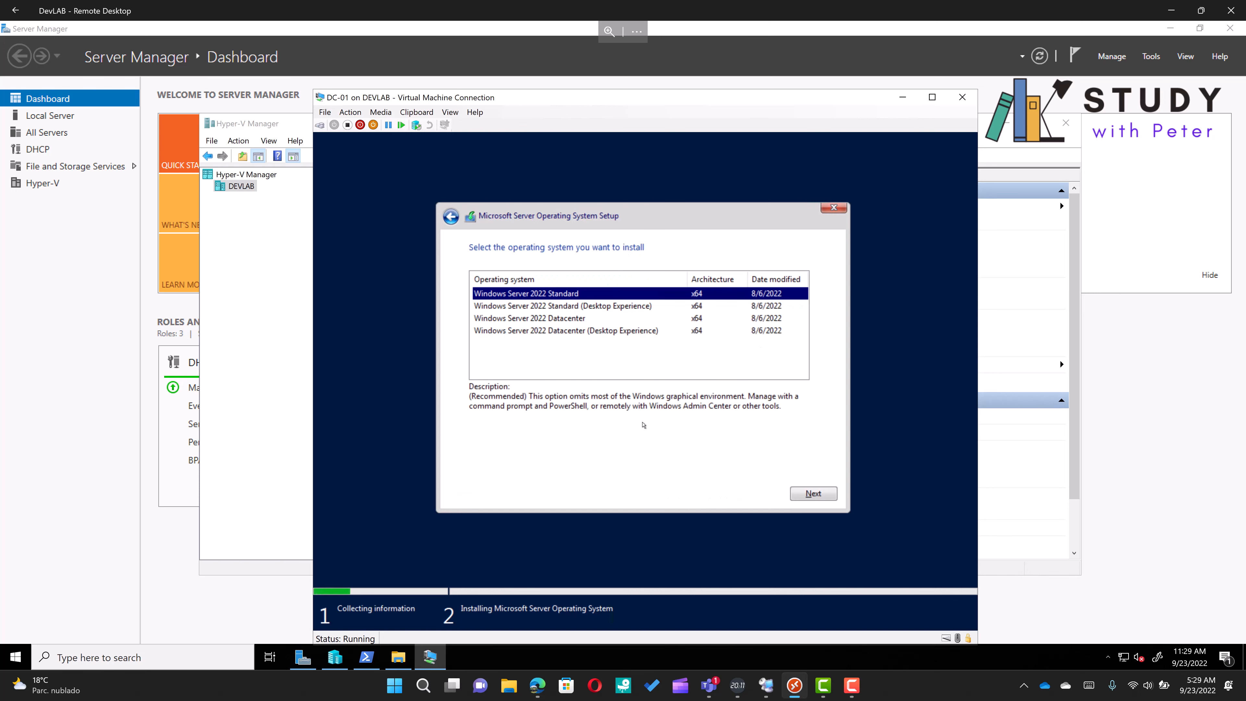
pyautogui.click(618, 331)
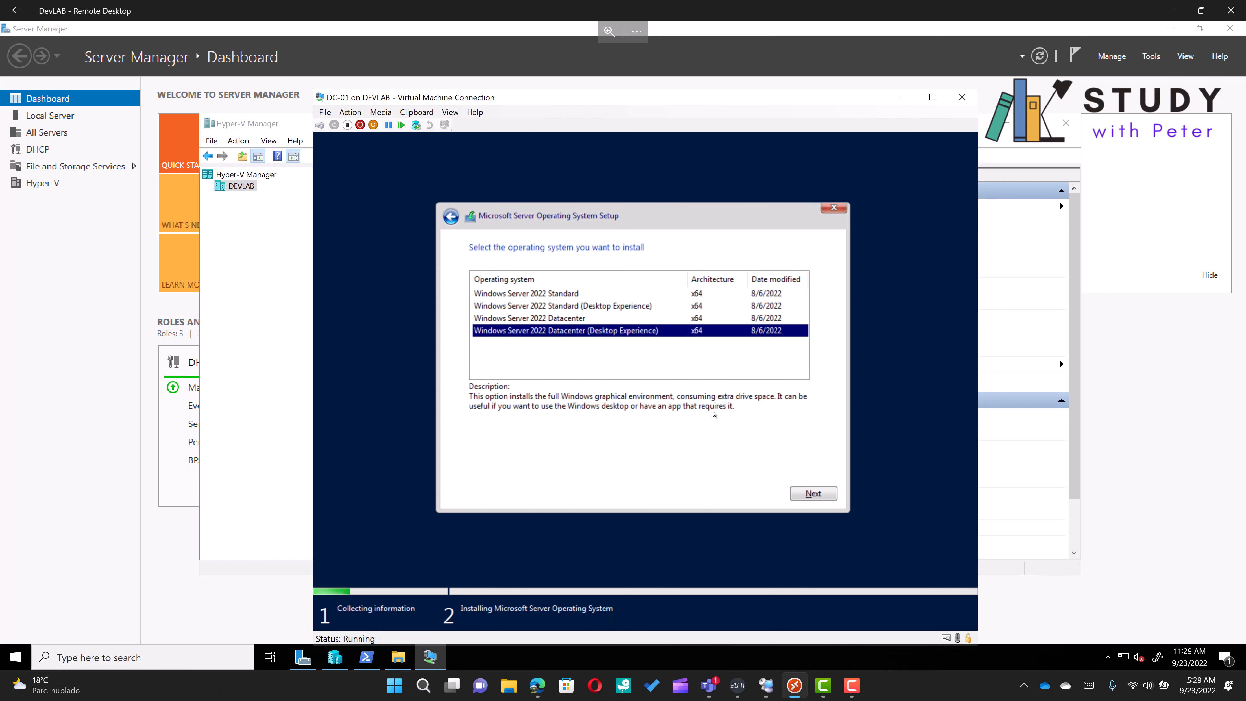
pyautogui.click(816, 499)
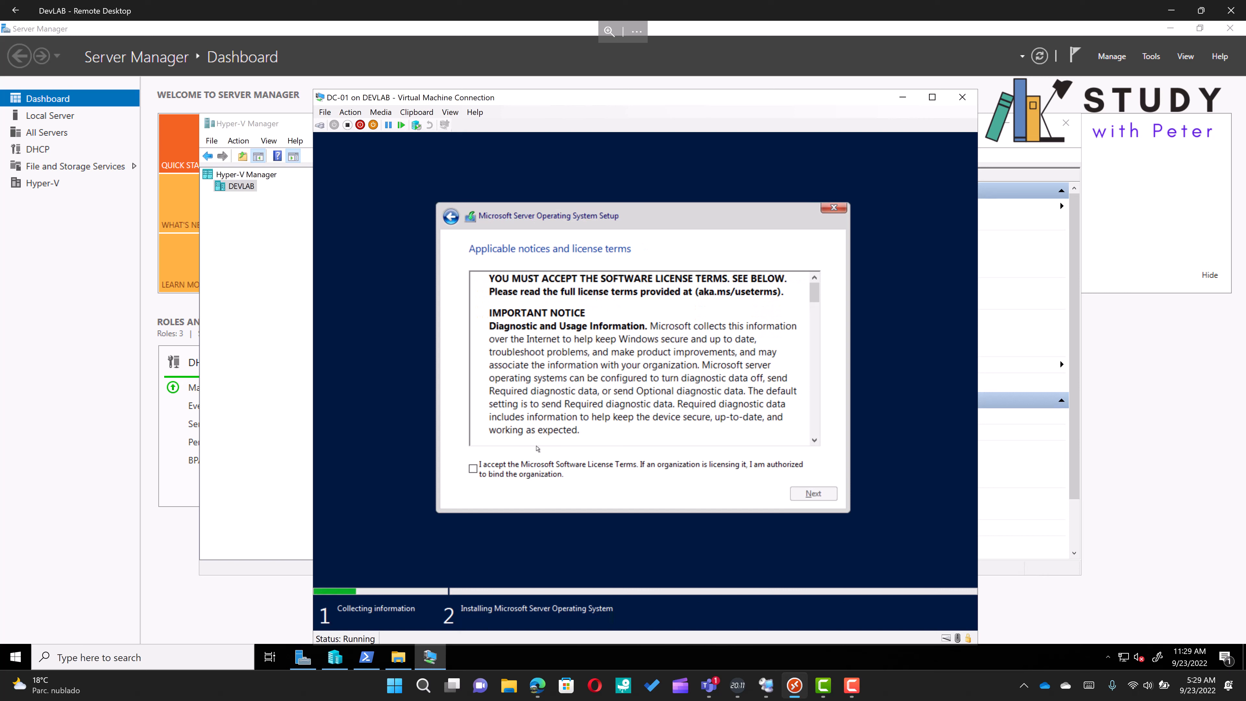
# Accept the license terms and run a custom install onto Drive 0 Unallocated Space
pyautogui.click(538, 467)
pyautogui.click(811, 493)
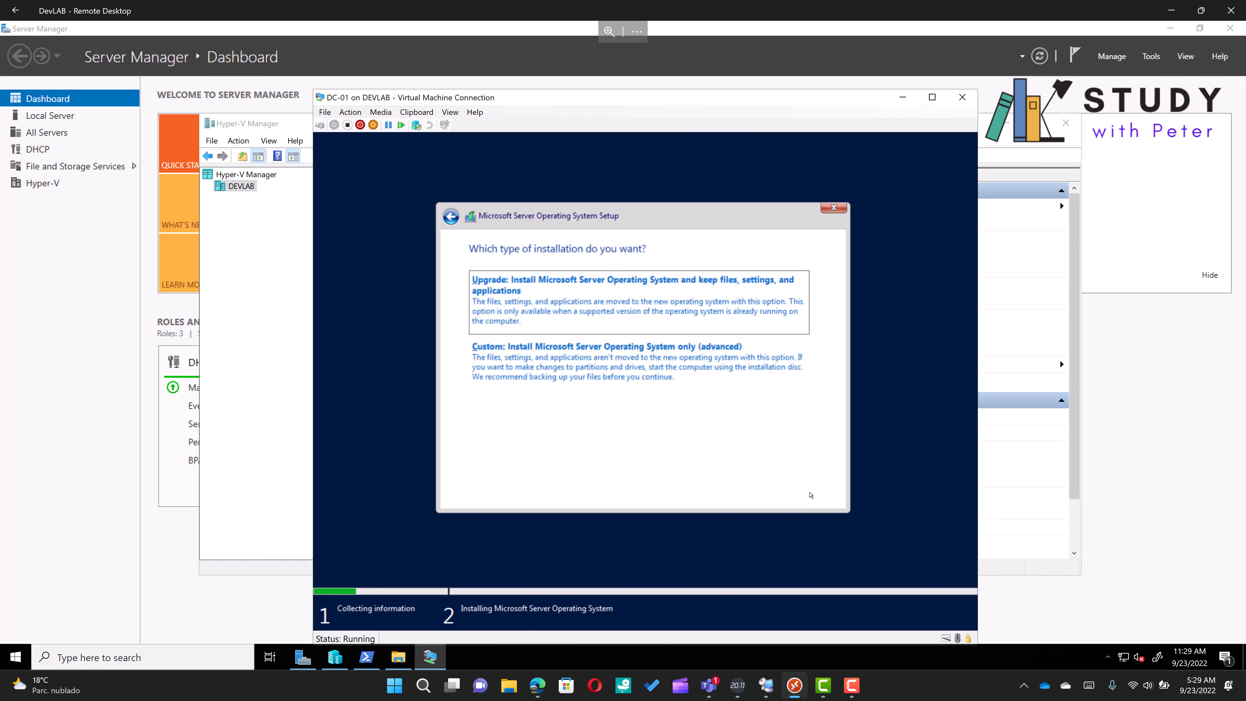
pyautogui.click(674, 358)
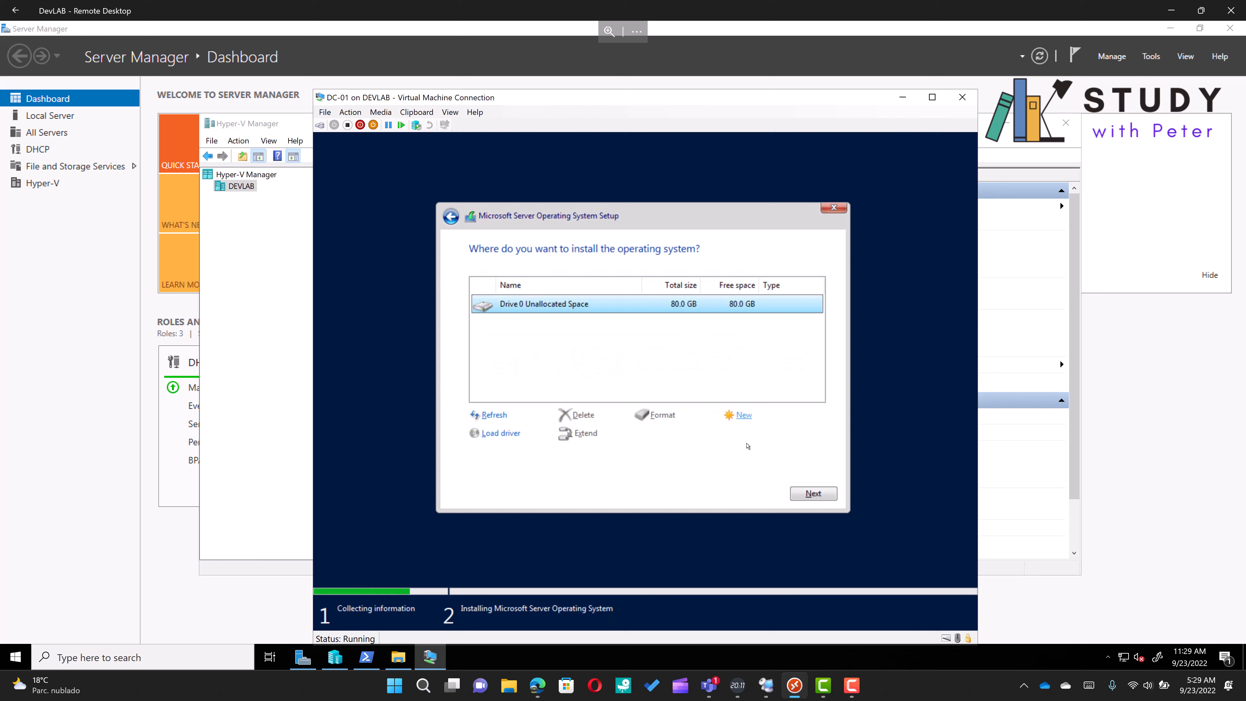
pyautogui.click(821, 500)
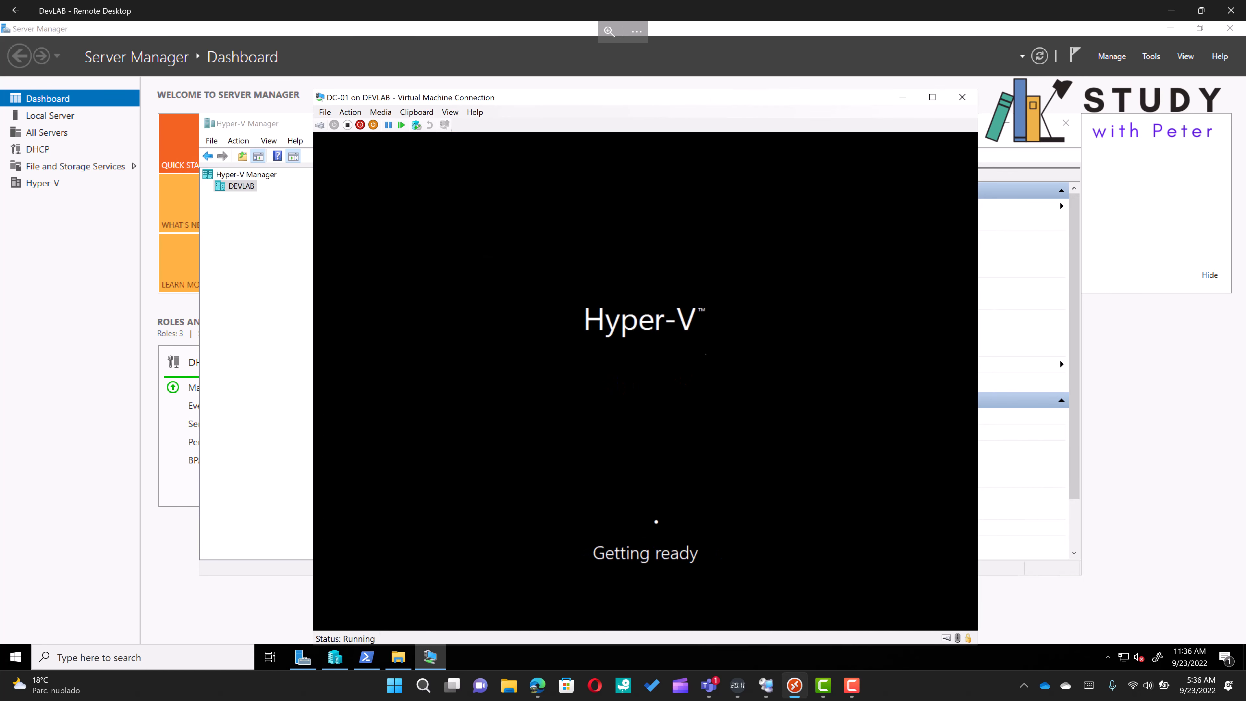
# Enter and confirm the built-in Administrator account password to finish setup
pyautogui.moveTo(675, 97); pyautogui.dragTo(667, 65)
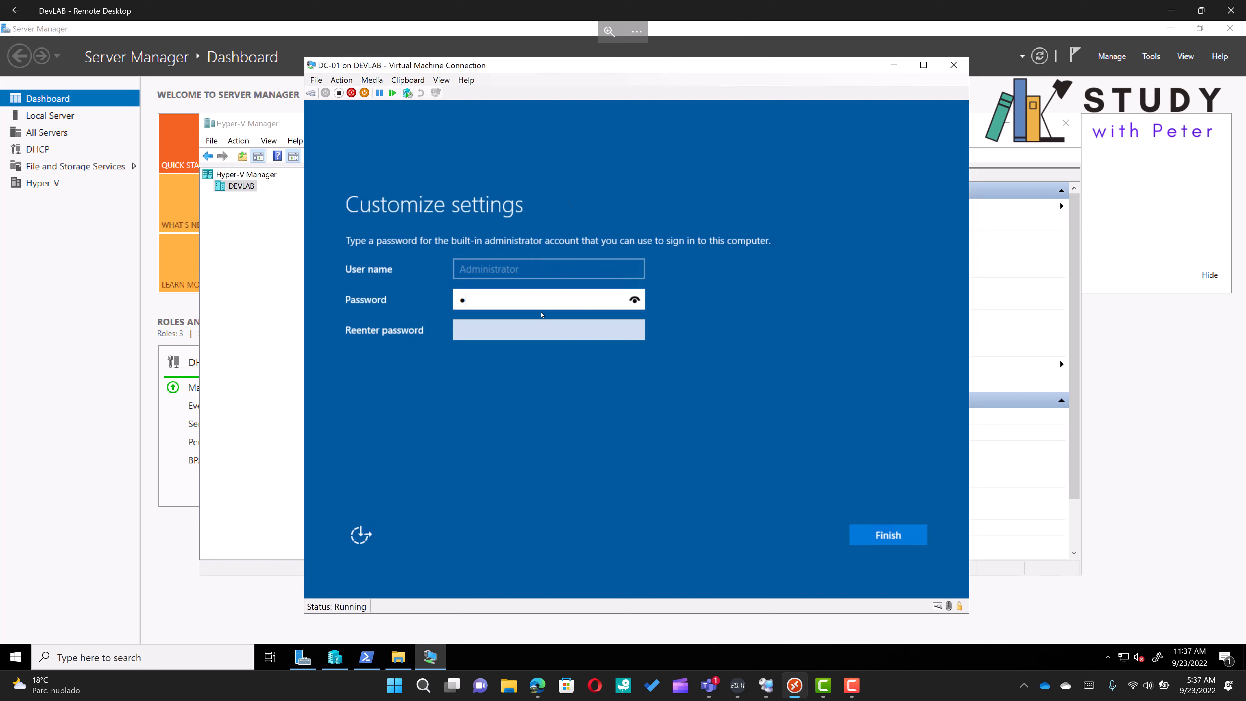
pyautogui.press('BackSpace')
pyautogui.write('************')
pyautogui.press('Tab')
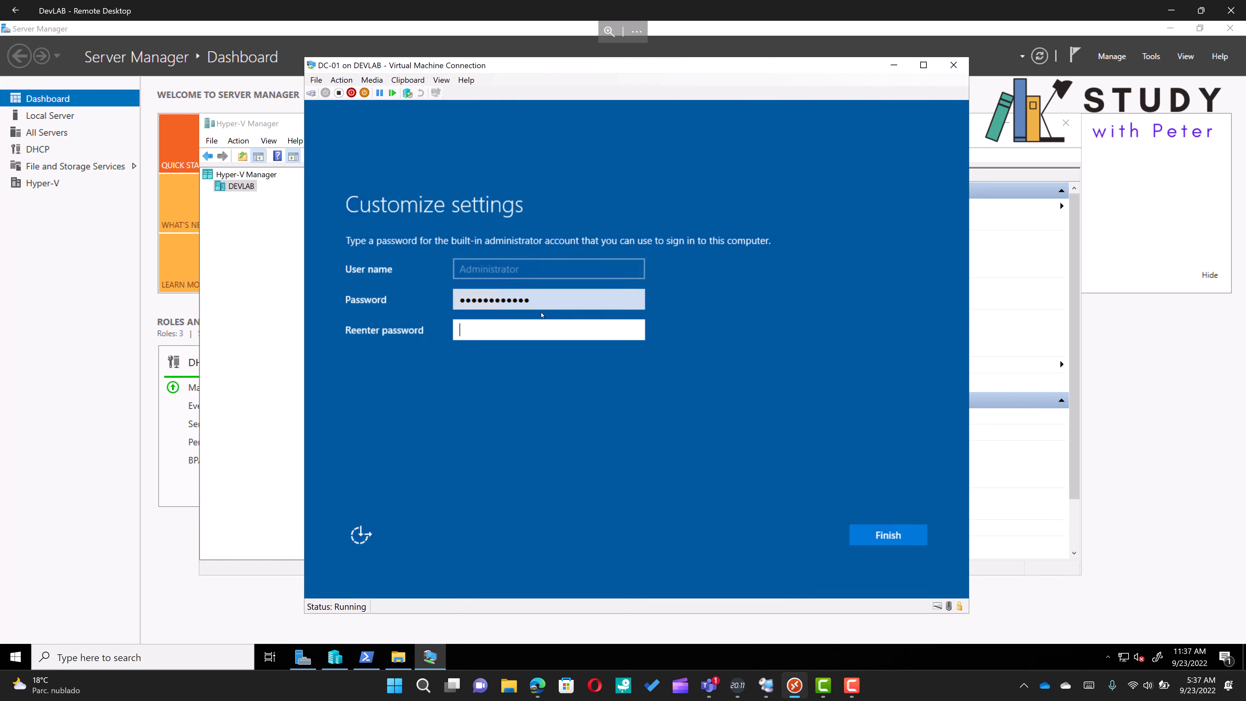
pyautogui.write('***********')
pyautogui.press('Return')
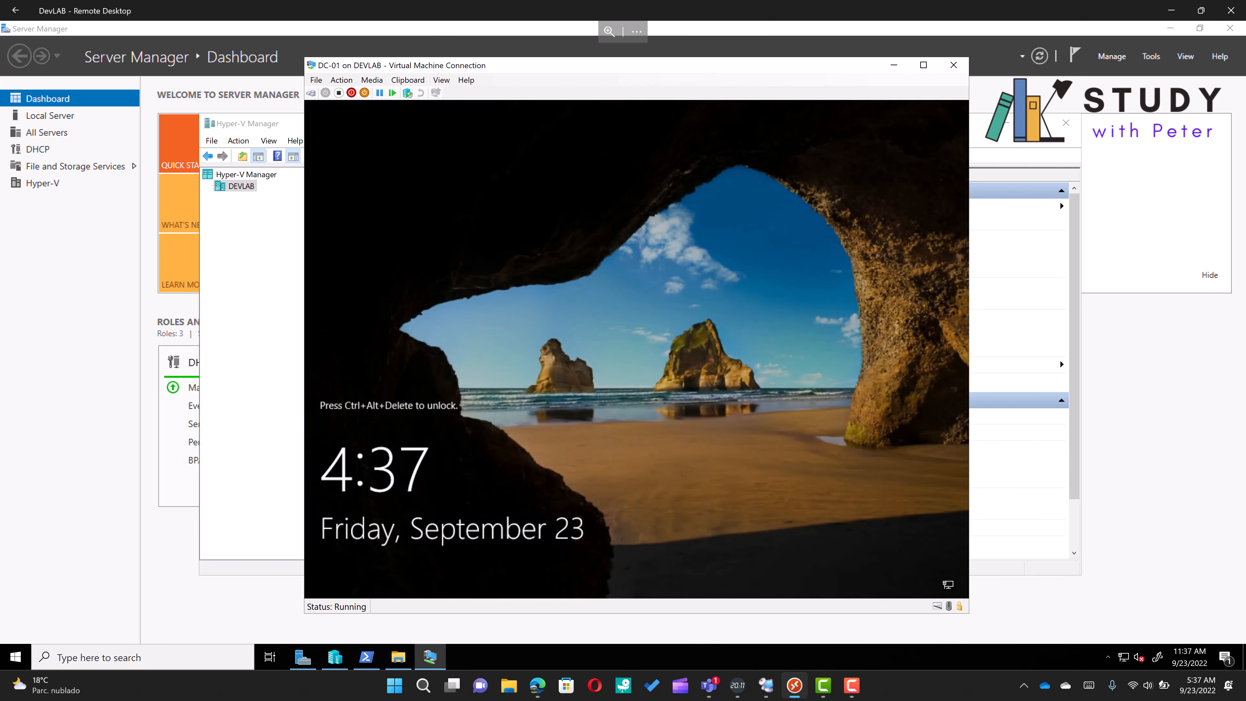
# Sign in as Administrator with the account password and allow network discovery
pyautogui.click(311, 94)
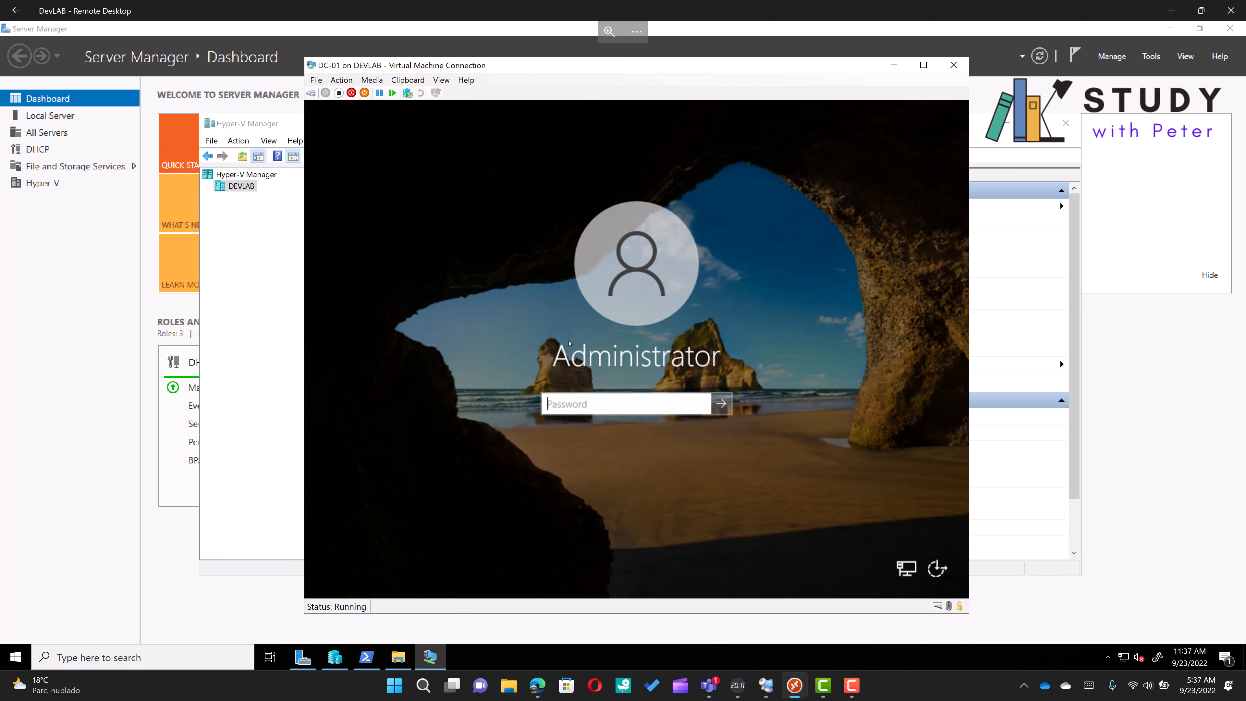
pyautogui.write('*****')
pyautogui.press('BackSpace')
pyautogui.press('BackSpace')
pyautogui.press('BackSpace')
pyautogui.press('BackSpace')
pyautogui.press('BackSpace')
pyautogui.write('***********')
pyautogui.press('Return')
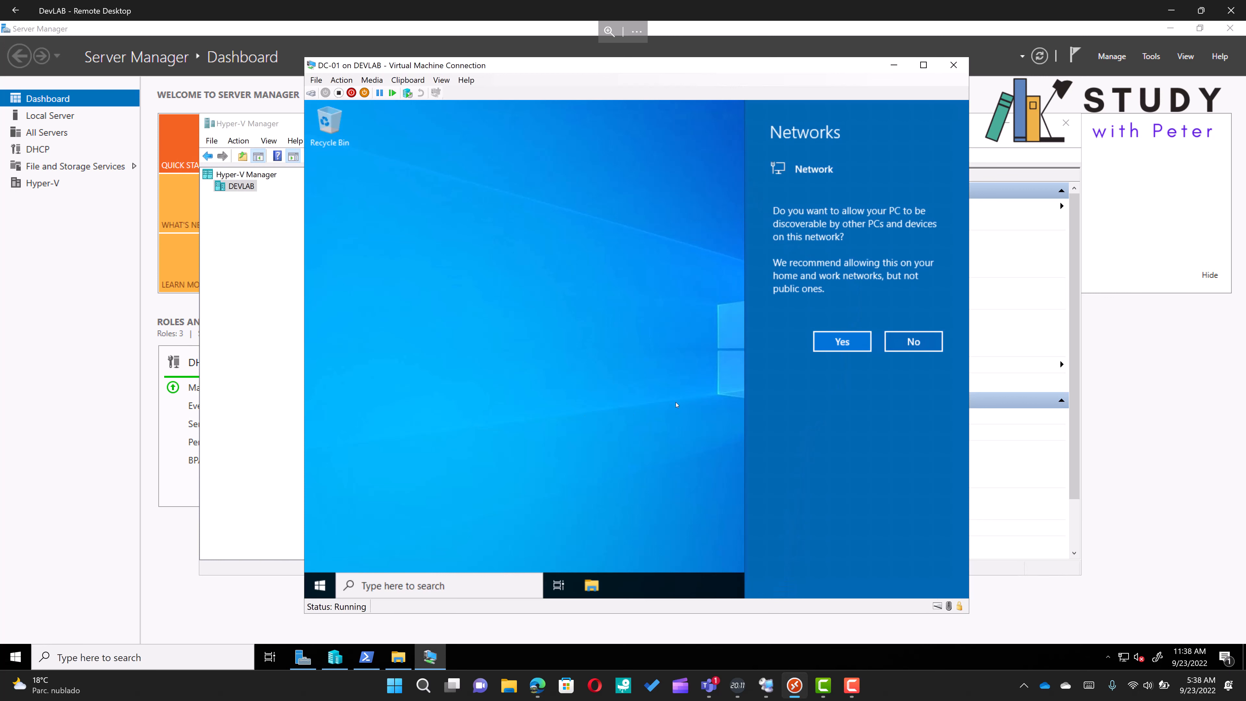
pyautogui.click(834, 342)
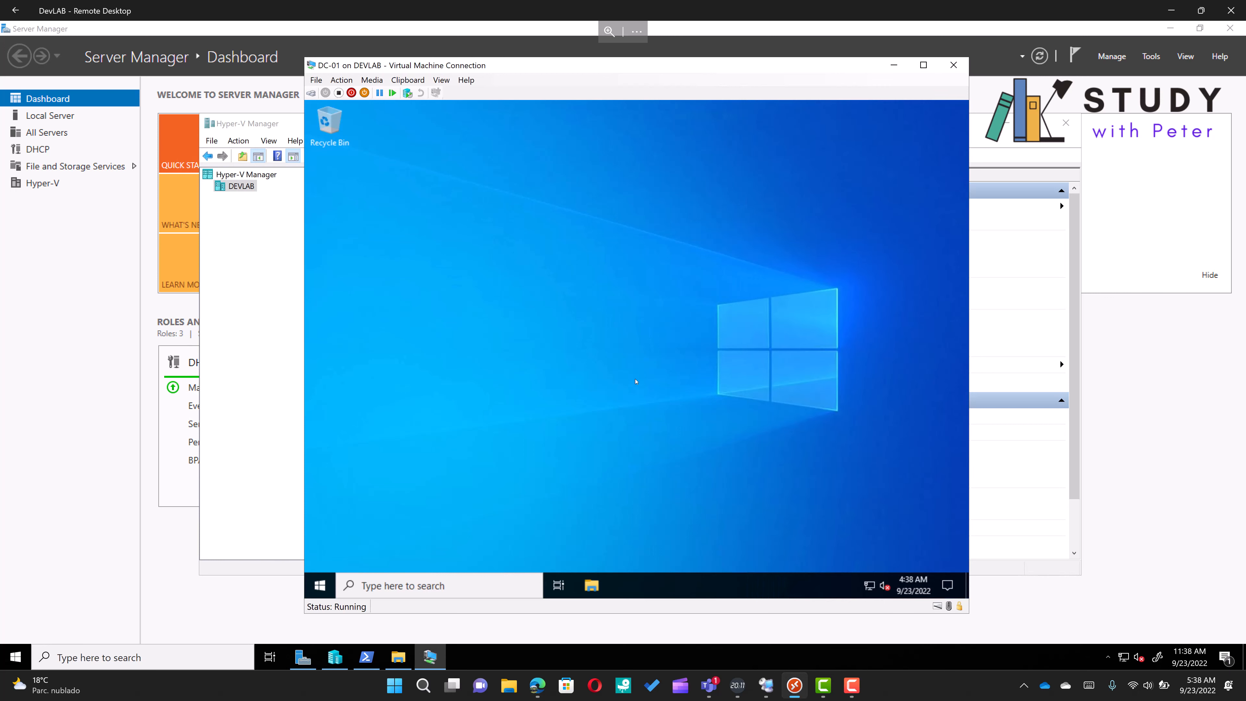
# Open Command Prompt as administrator and run ipconfig /all to view the network configuration
pyautogui.click(415, 587)
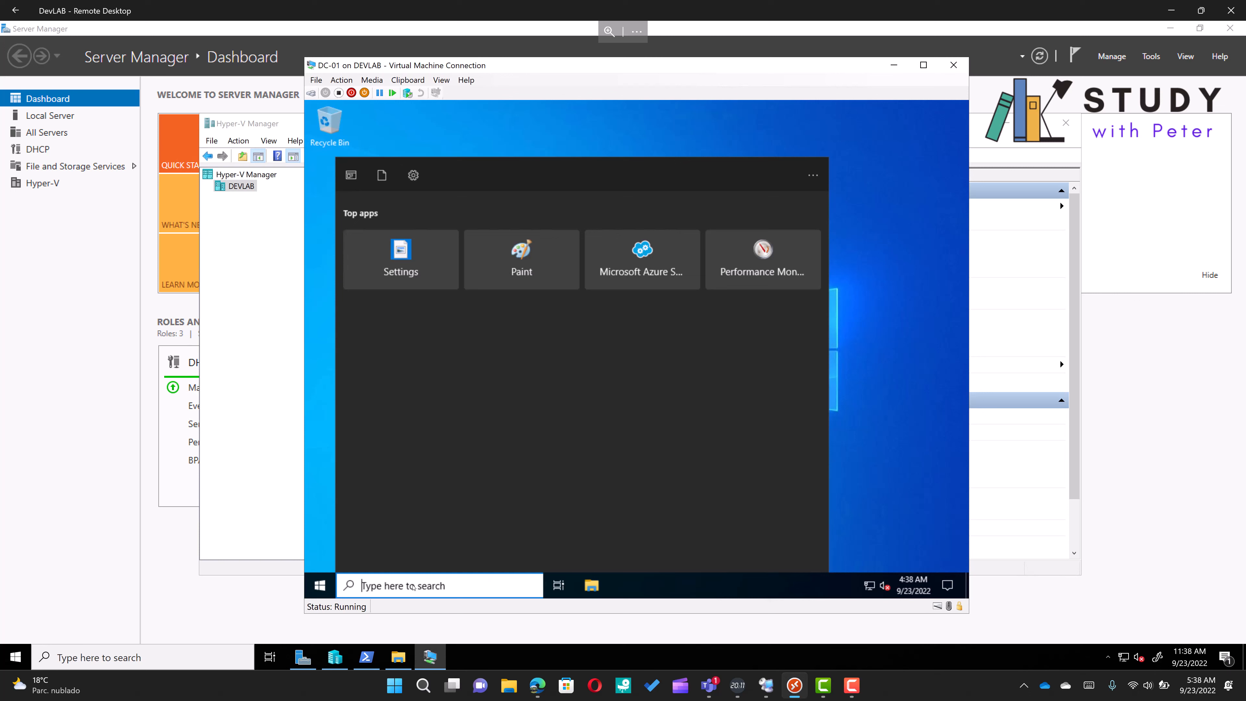
pyautogui.write('command')
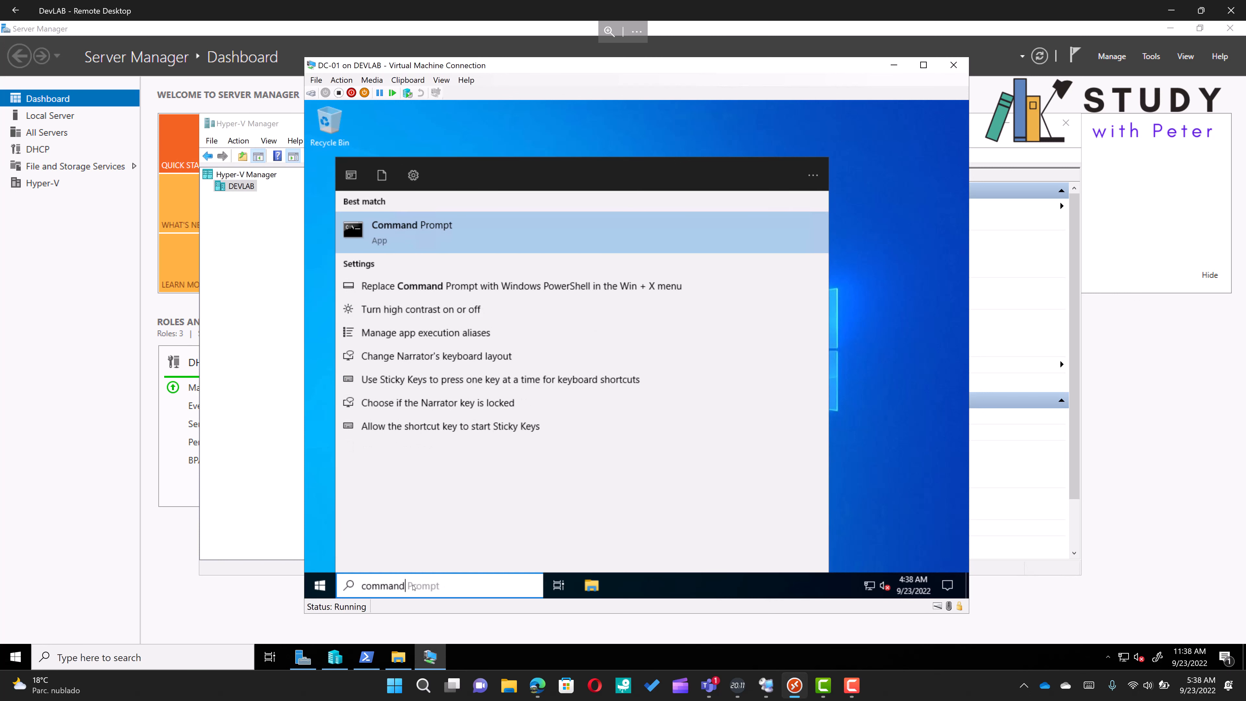
pyautogui.click(494, 237)
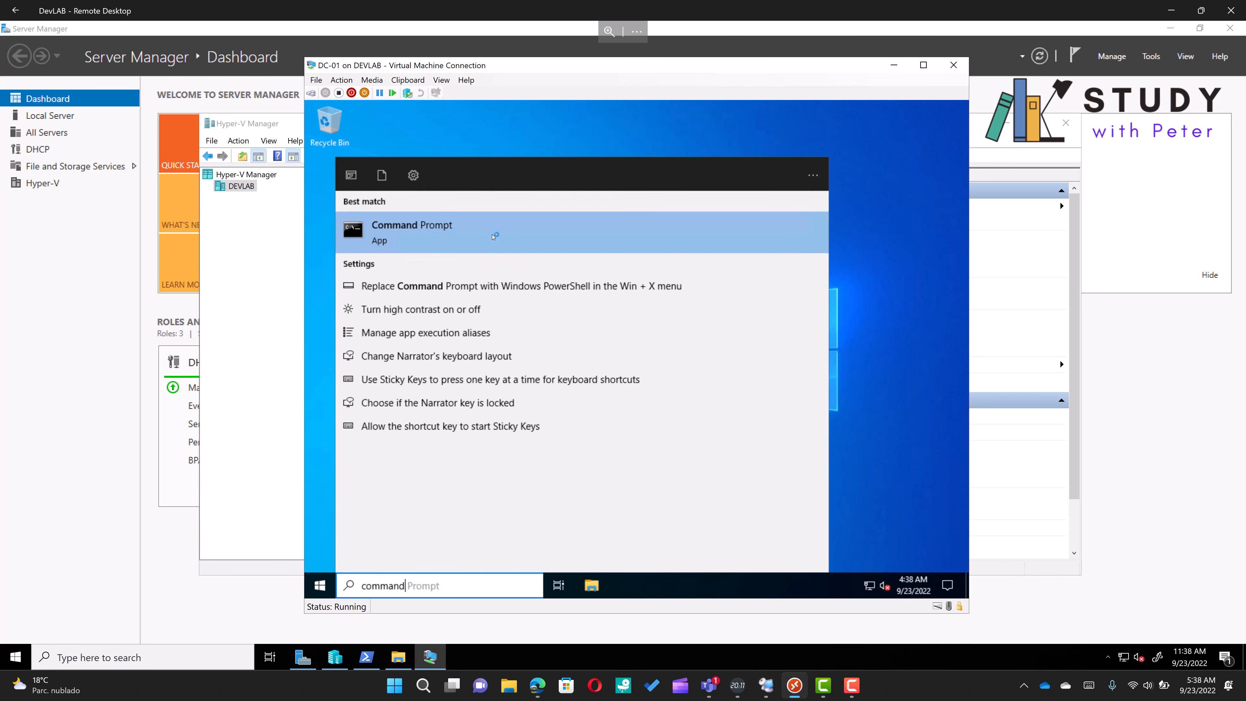
pyautogui.rightClick(494, 236)
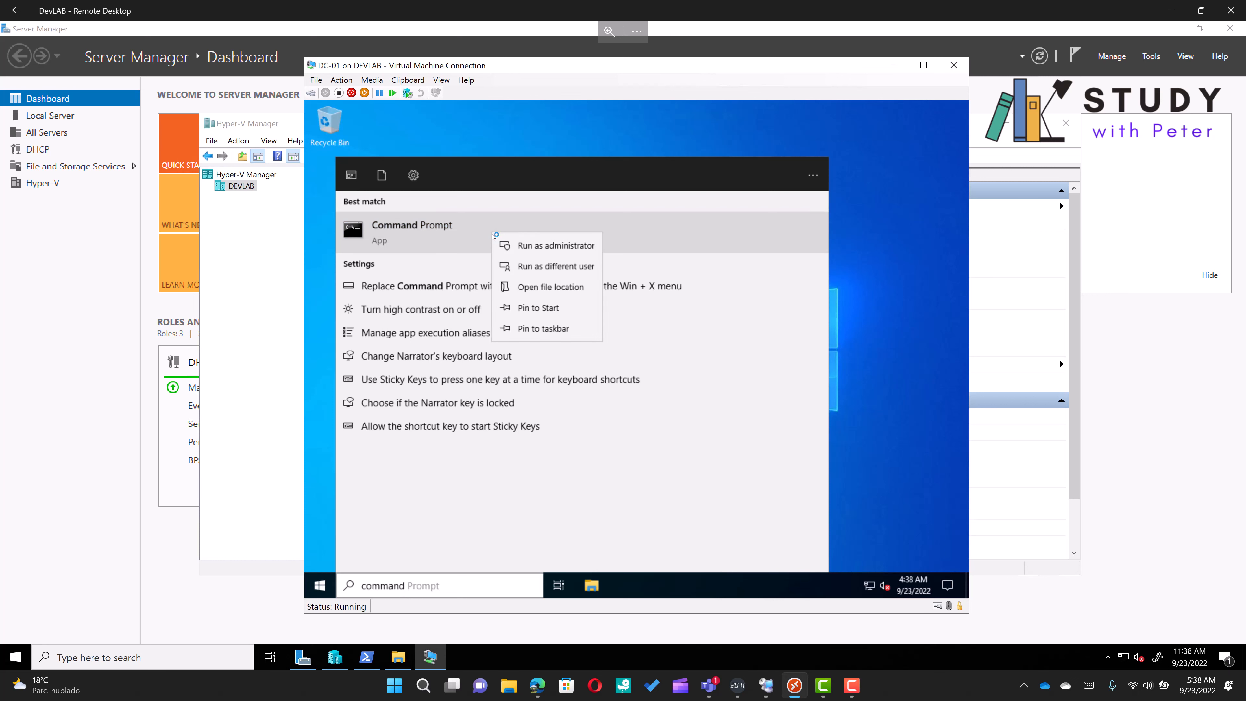
pyautogui.click(517, 246)
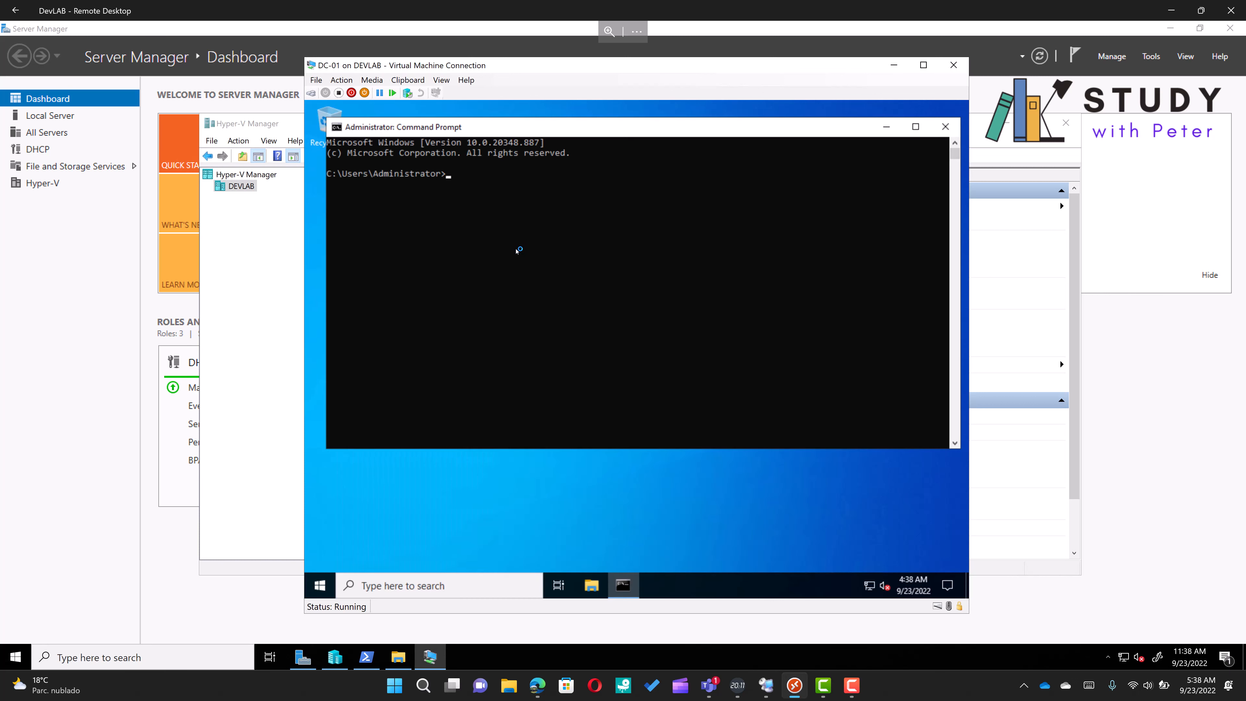
pyautogui.write('ipconfig /all')
pyautogui.press('Return')
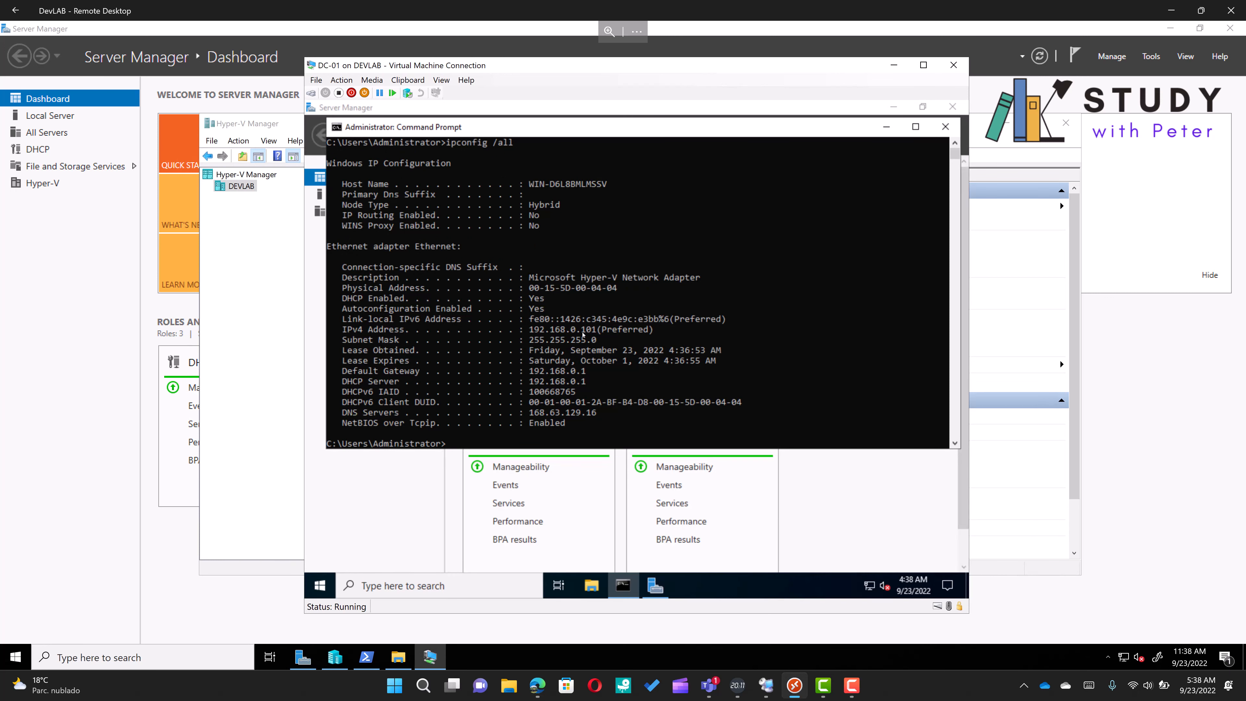
# Give the Ethernet adapter a static IPv4 address 192.168.0.101 with default gateway 192.168.0.1
pyautogui.rightClick(872, 585)
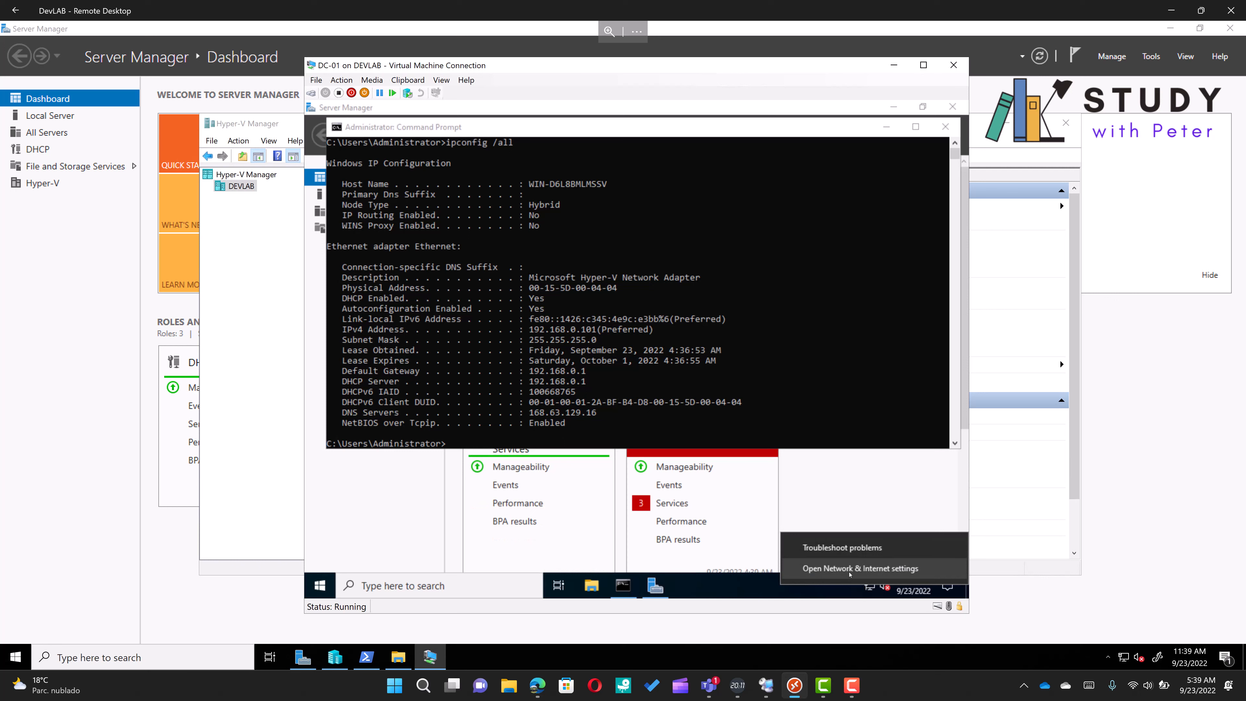
pyautogui.click(850, 569)
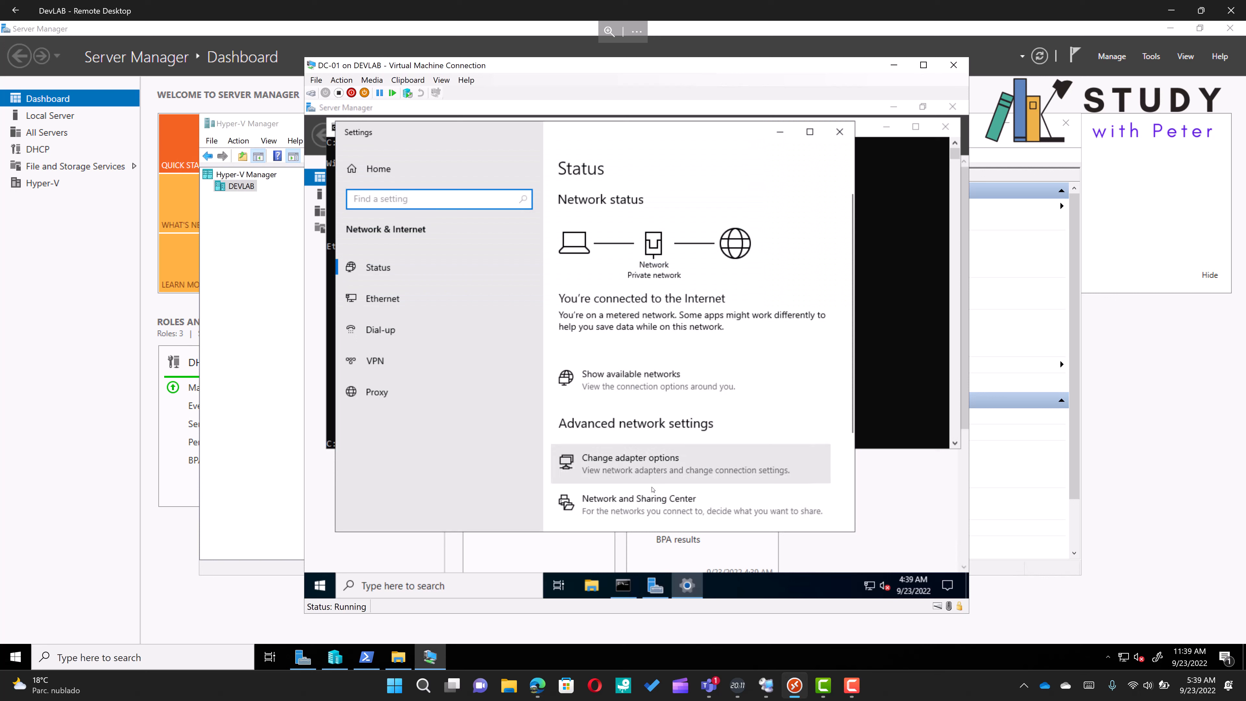
pyautogui.click(654, 502)
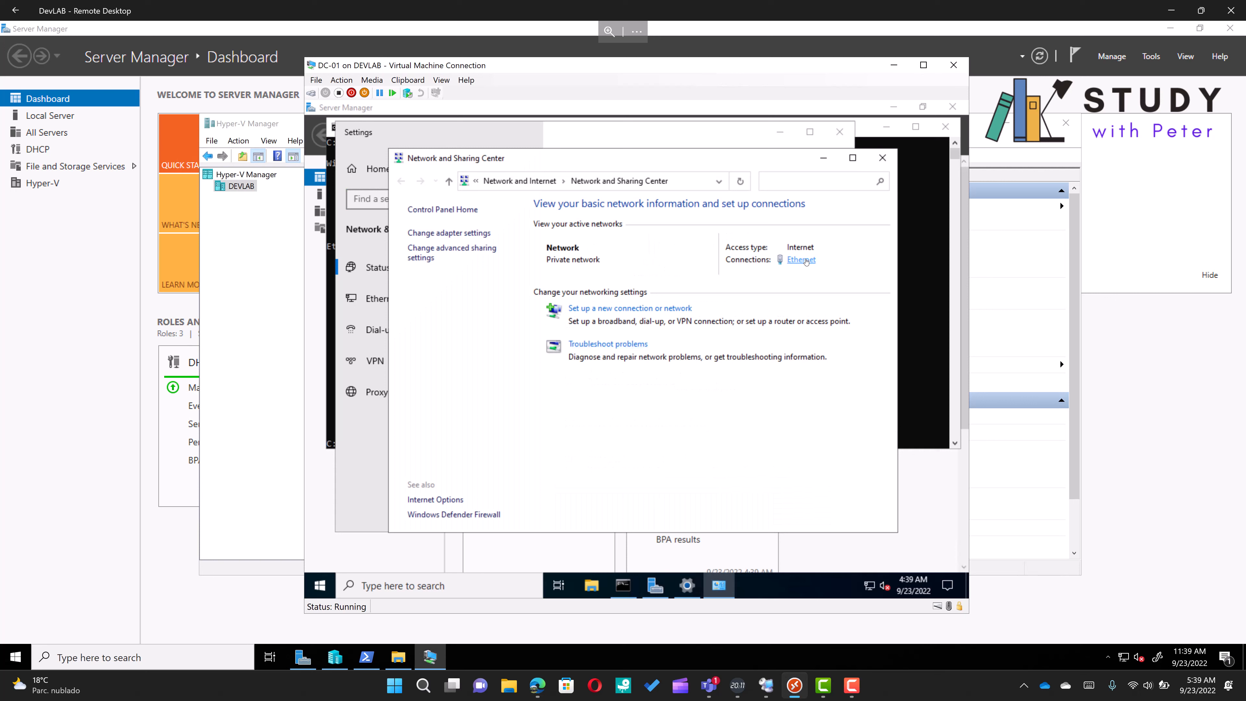
pyautogui.click(804, 260)
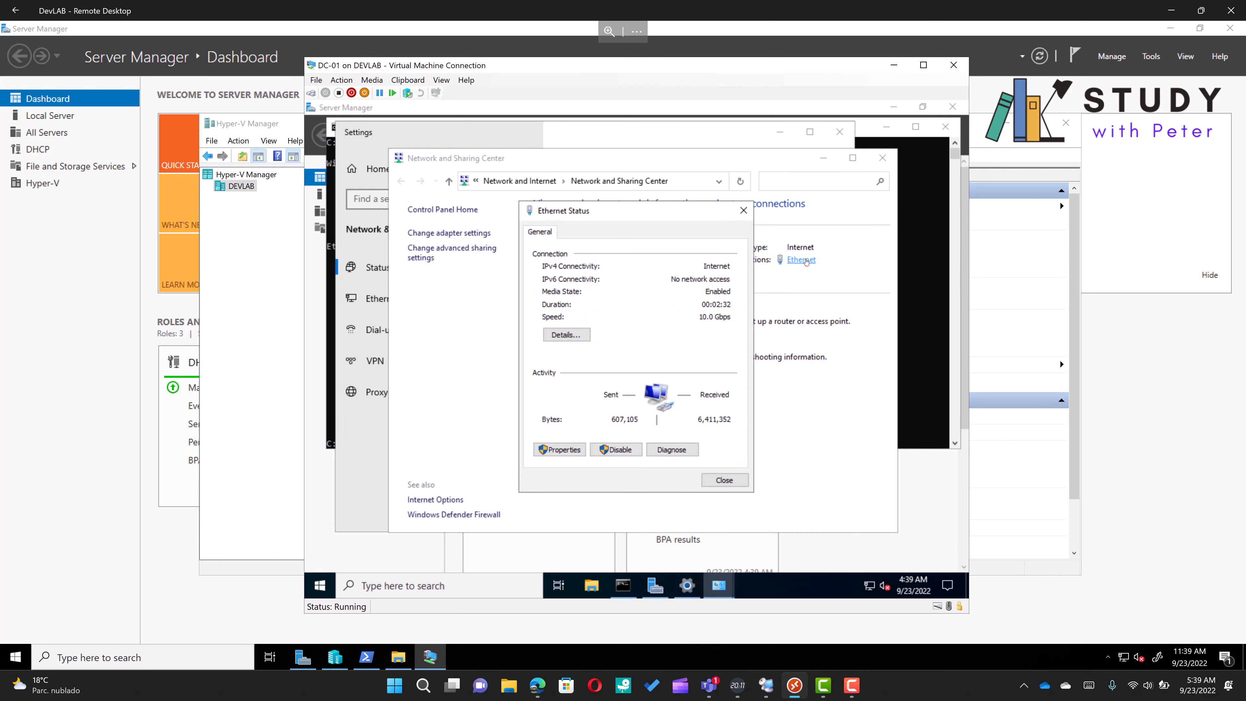
pyautogui.click(572, 454)
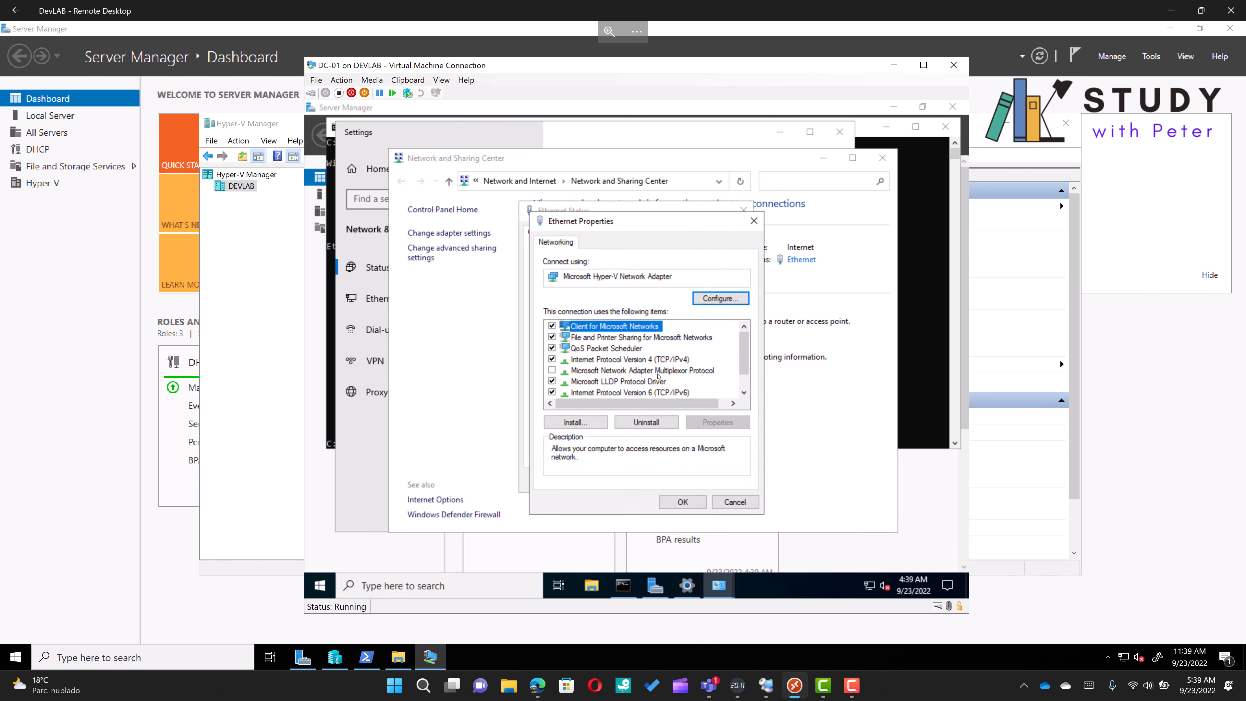
pyautogui.click(654, 362)
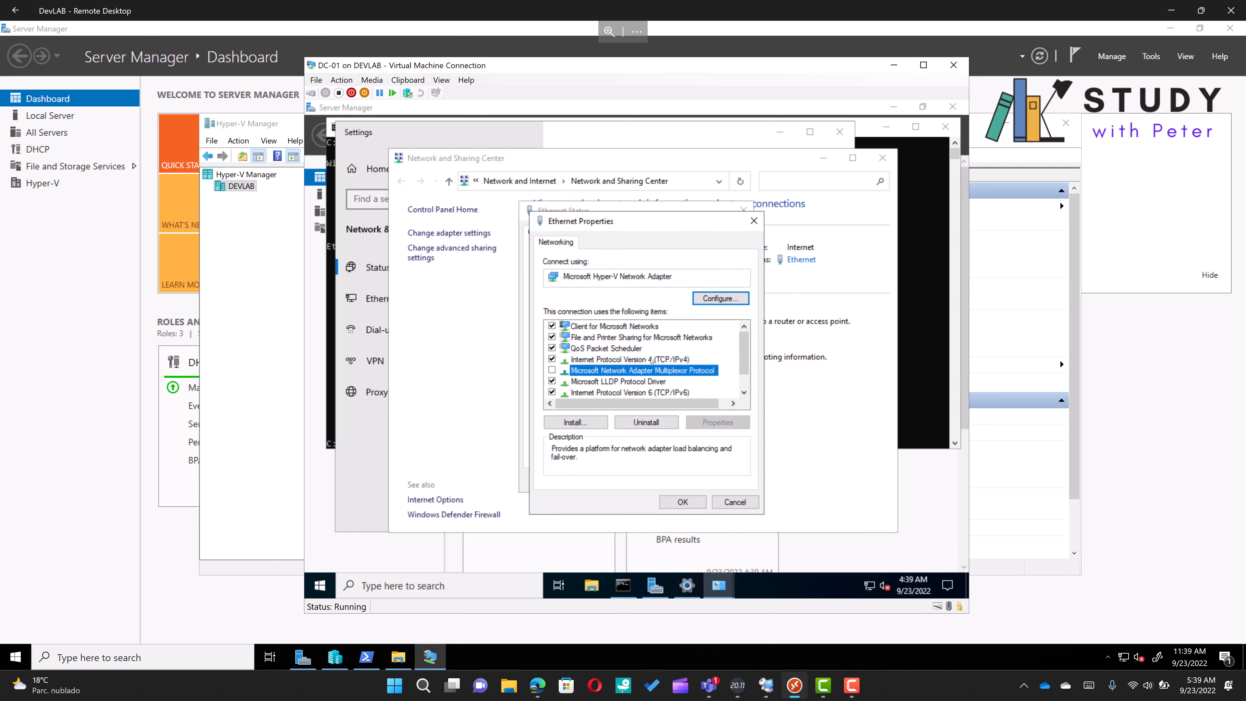
pyautogui.doubleClick(653, 362)
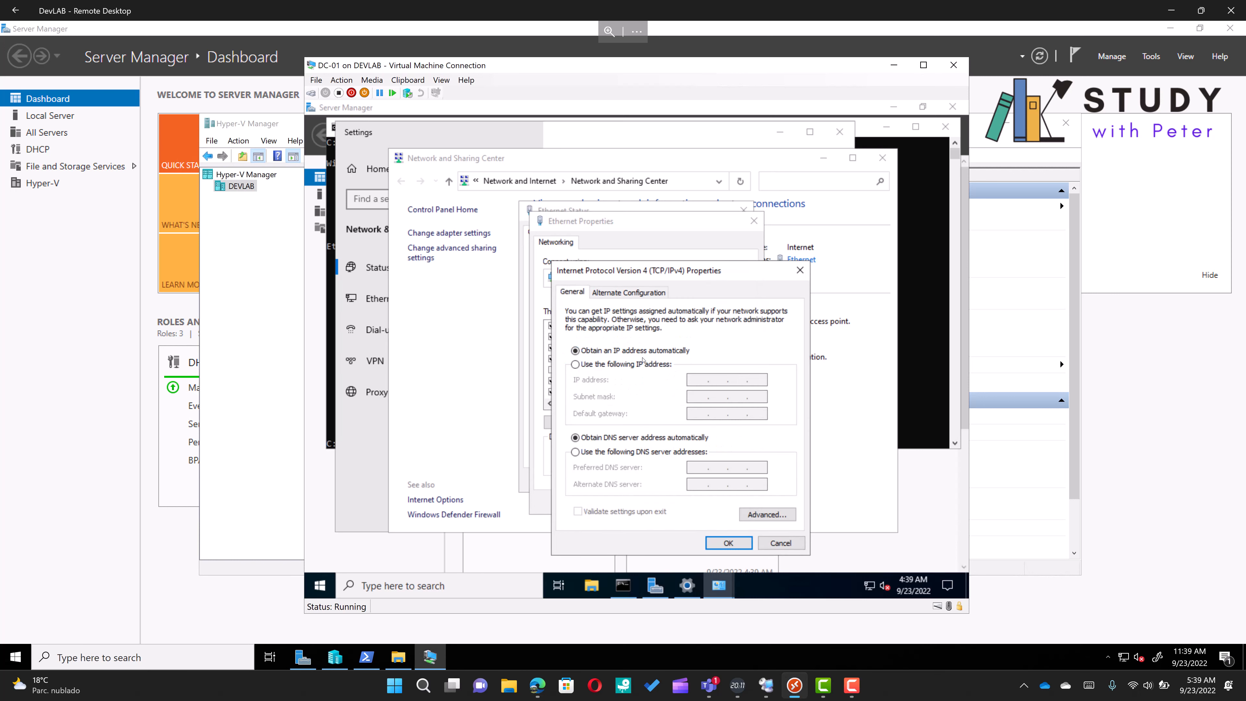
pyautogui.click(634, 370)
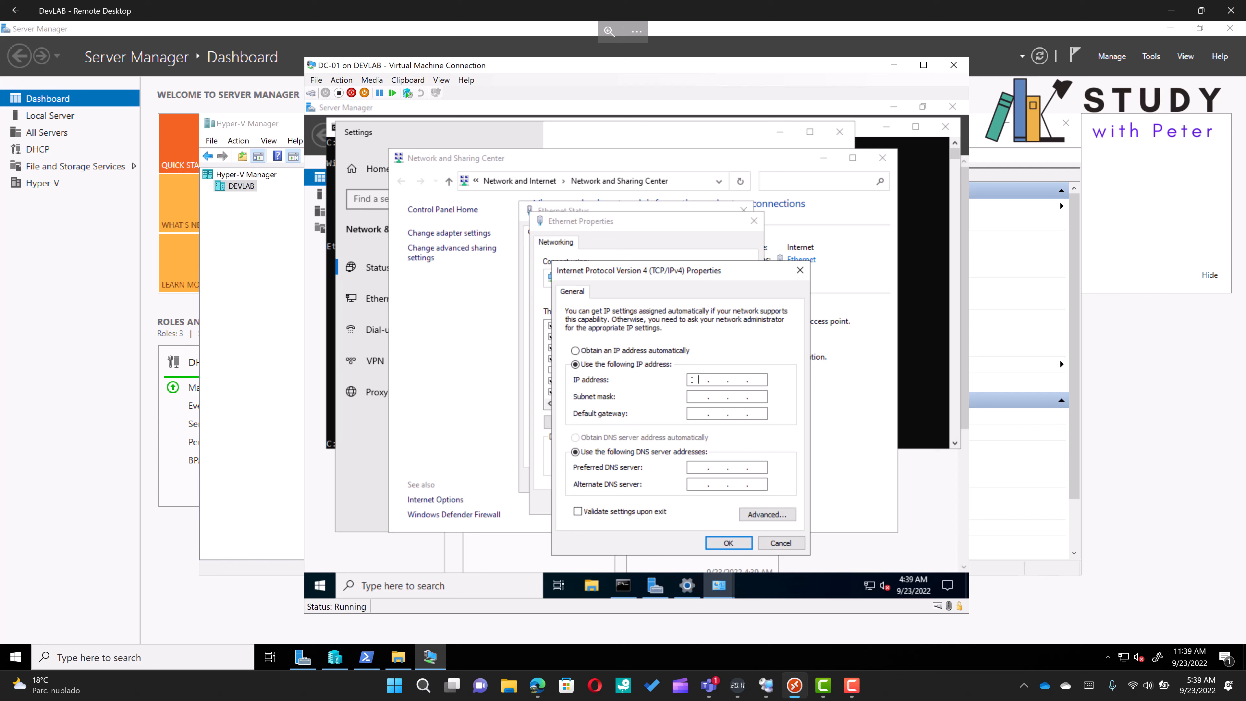
pyautogui.write('192 . 168 . 0 . 101')
pyautogui.press('Tab')
pyautogui.press('Tab')
pyautogui.write('192 . 168 . 0 . 1')
# Copy the DNS server address 168.63.129.16 from the ipconfig output into the preferred DNS server and apply the adapter settings
pyautogui.click(911, 371)
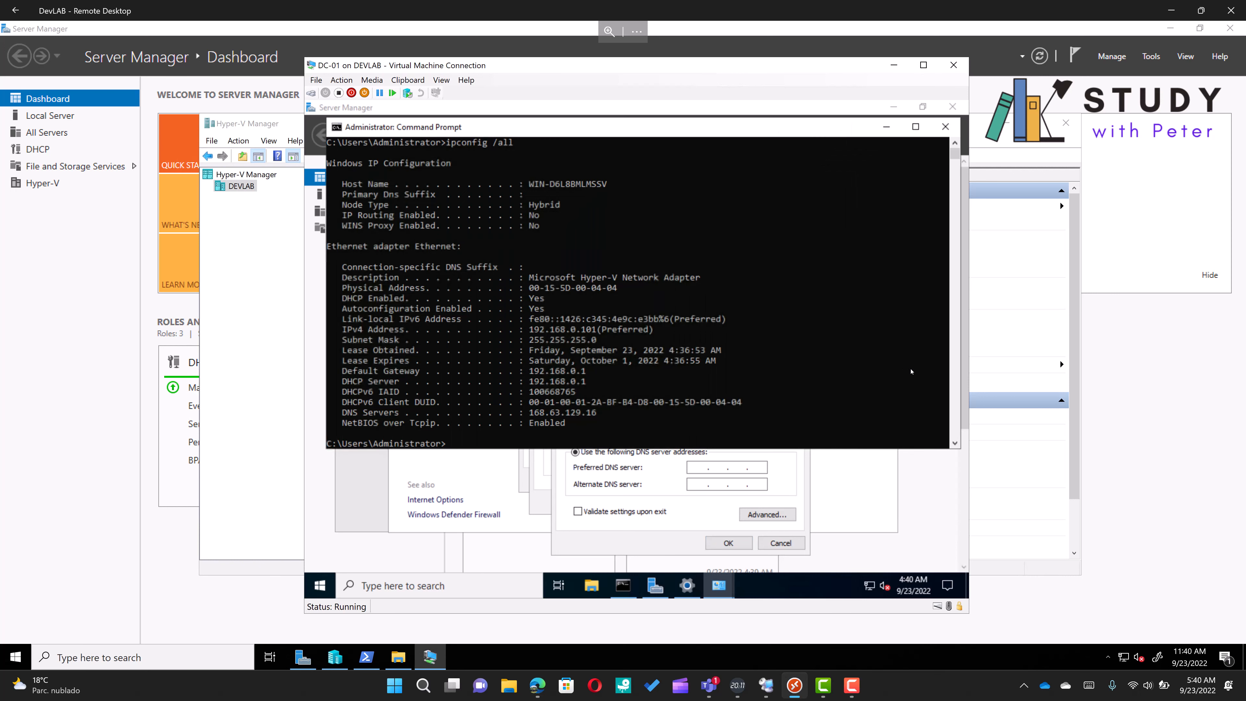
pyautogui.click(911, 372)
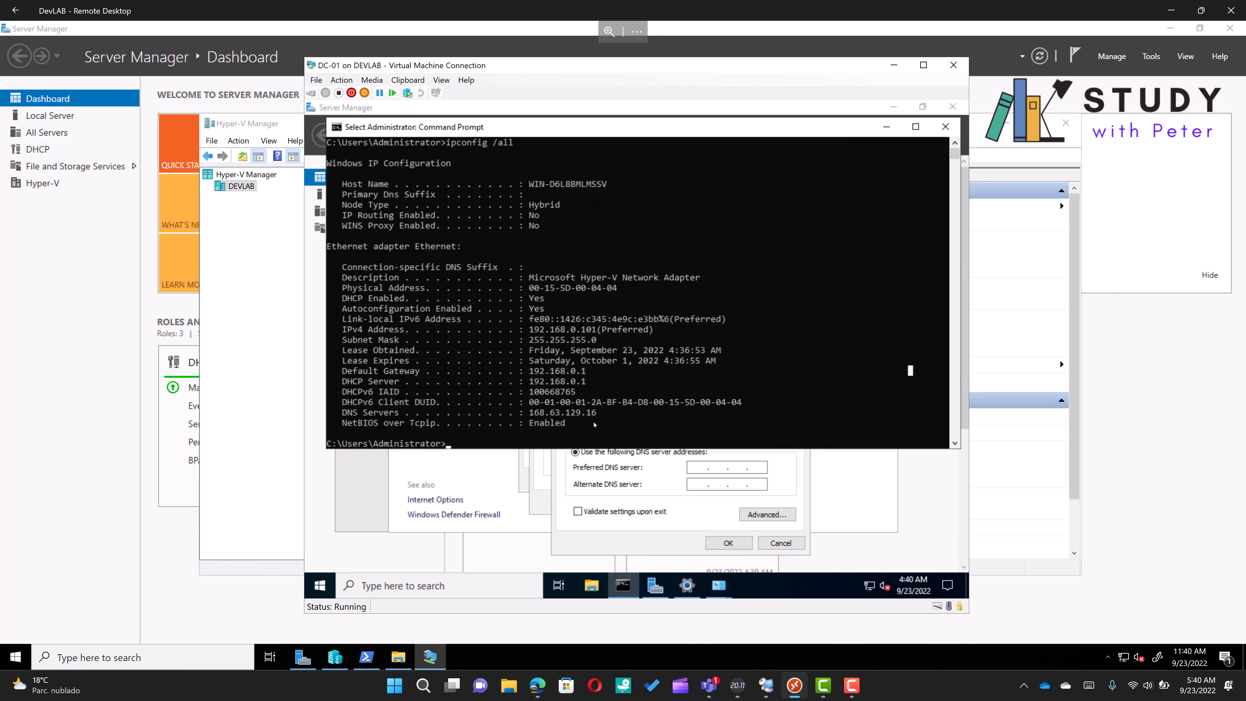
pyautogui.click(578, 414)
pyautogui.moveTo(597, 417); pyautogui.dragTo(532, 413)
pyautogui.hotkey('ctrl', 'c')
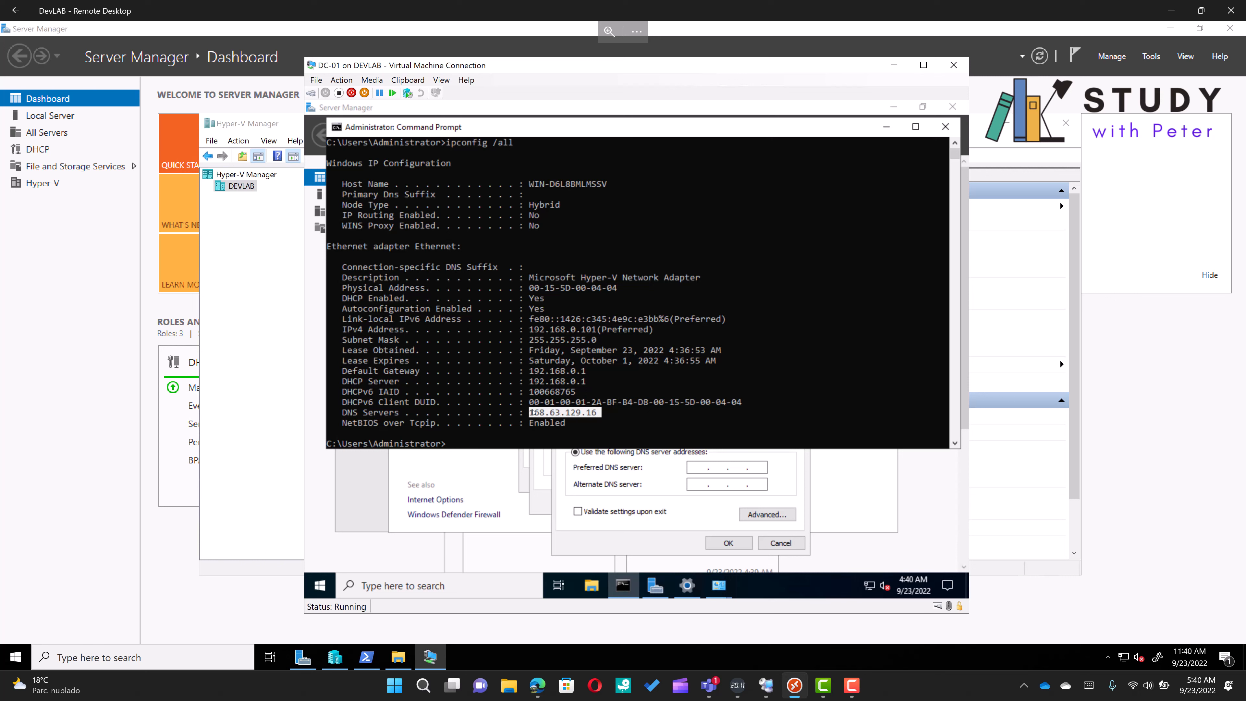
pyautogui.click(698, 474)
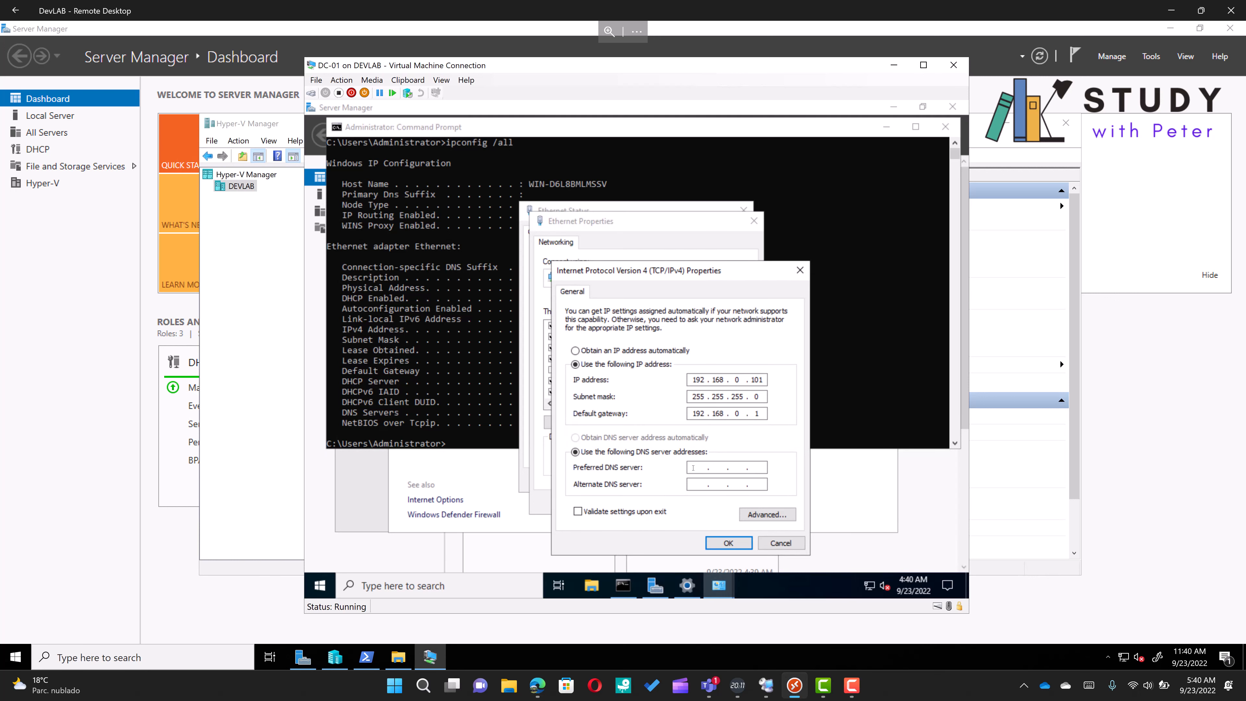
pyautogui.hotkey('ctrl', 'v')
pyautogui.click(729, 542)
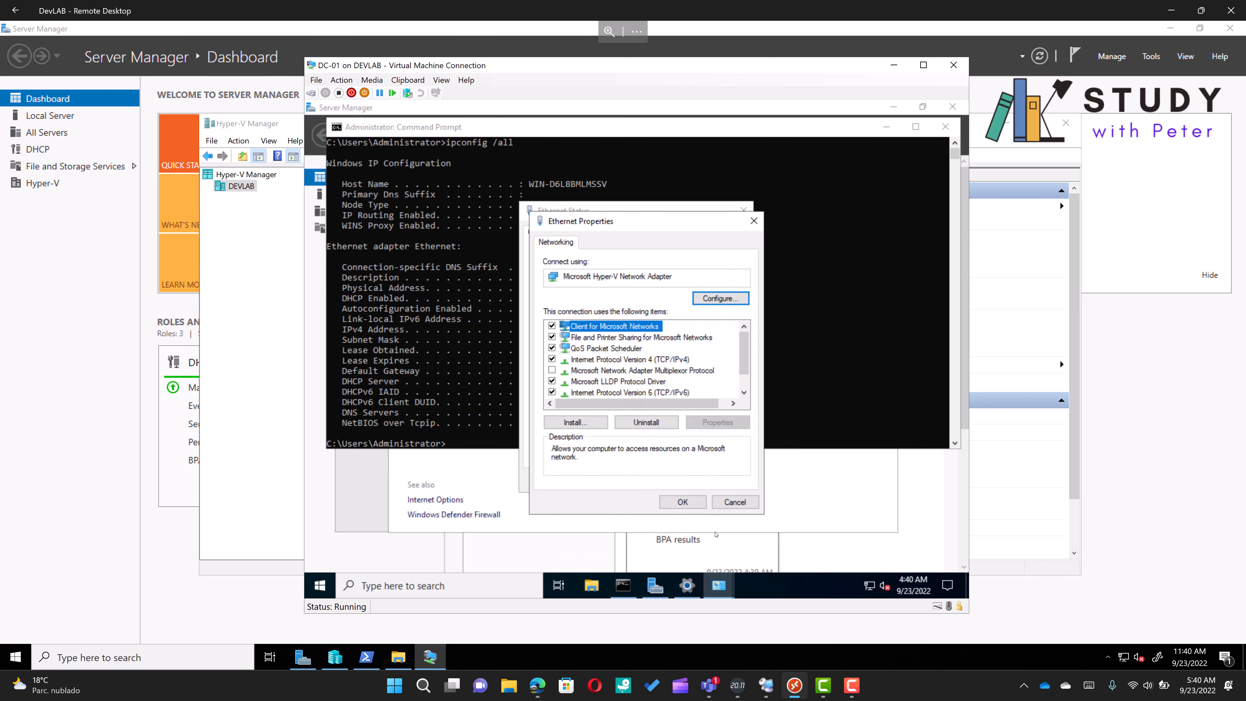
pyautogui.click(683, 506)
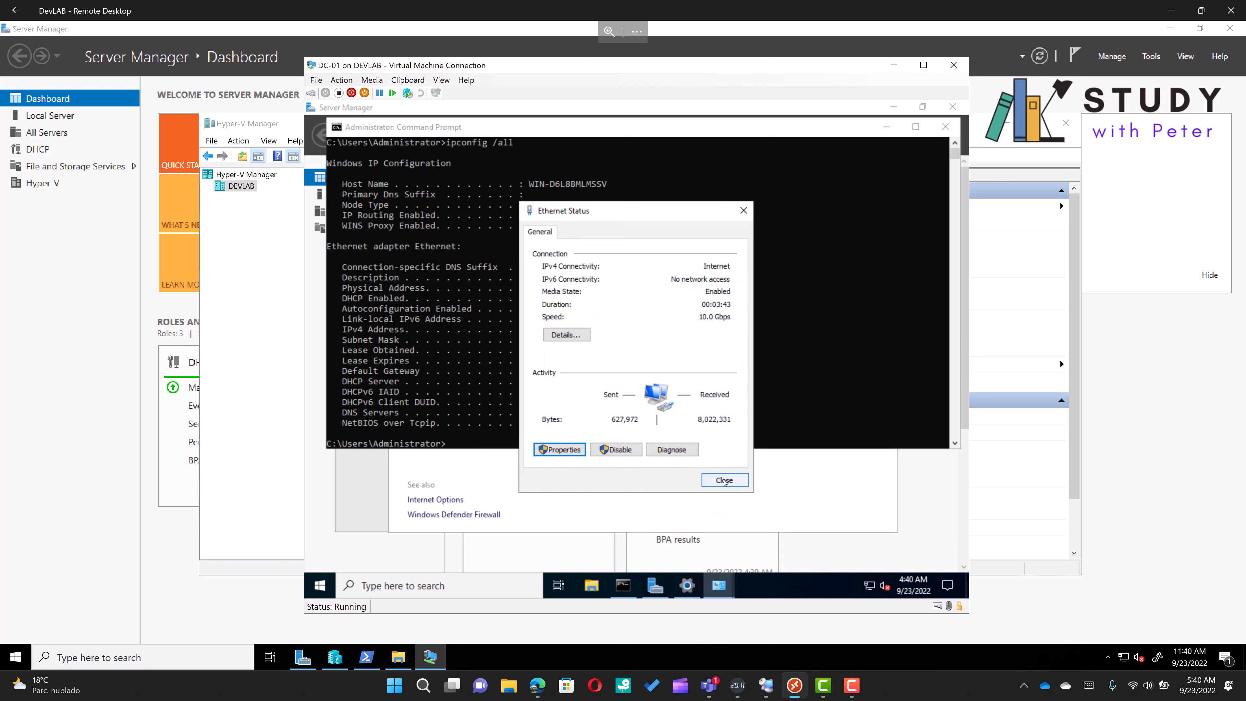
pyautogui.click(724, 481)
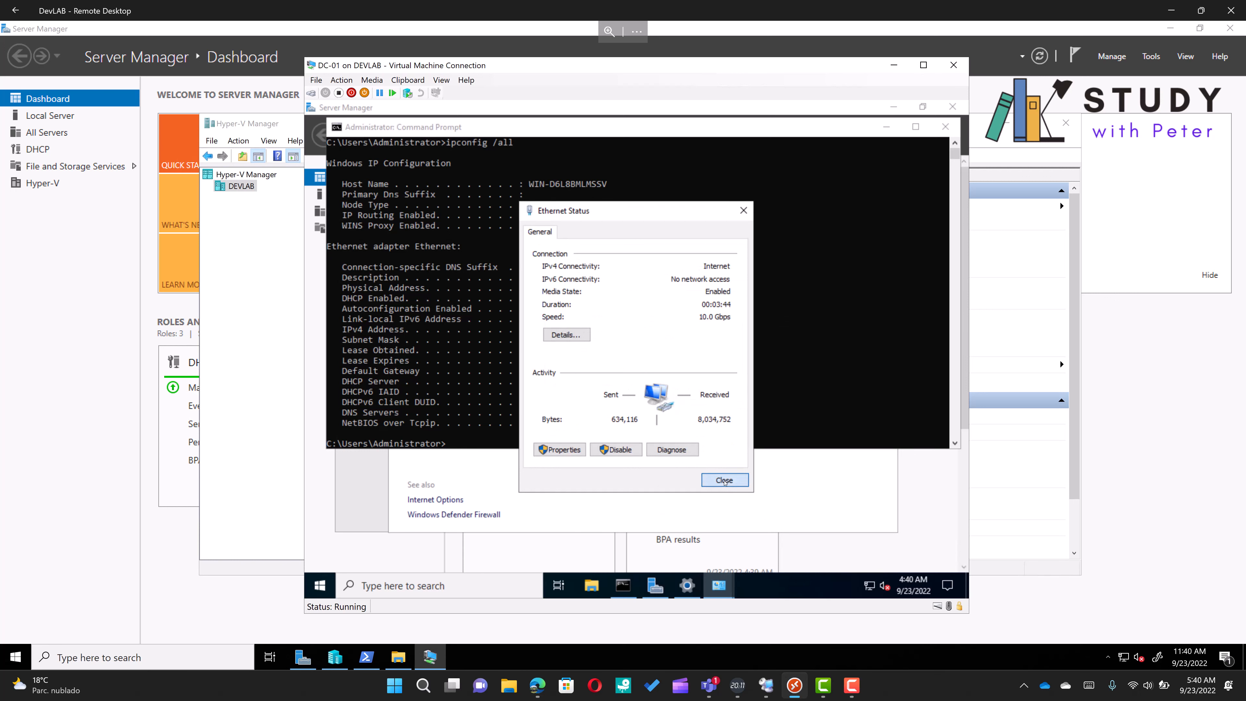
# Close the Command Prompt, Network and Sharing Center and Settings windows
pyautogui.click(946, 127)
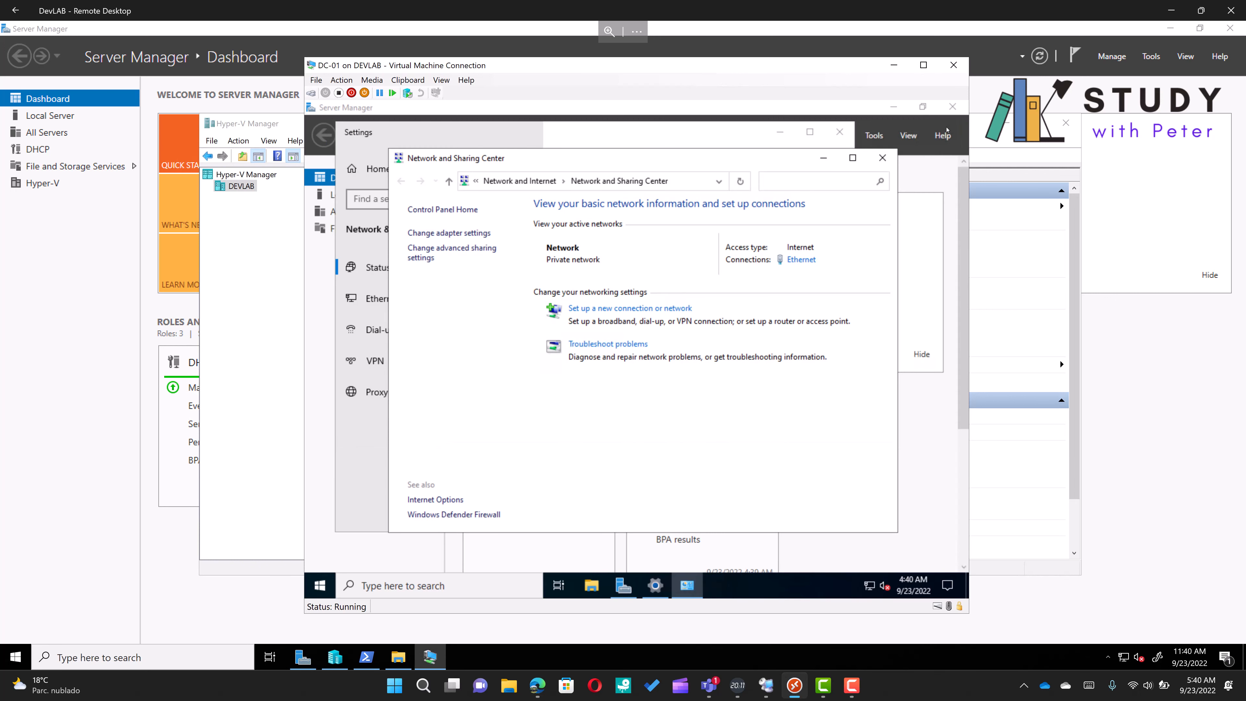
pyautogui.click(878, 156)
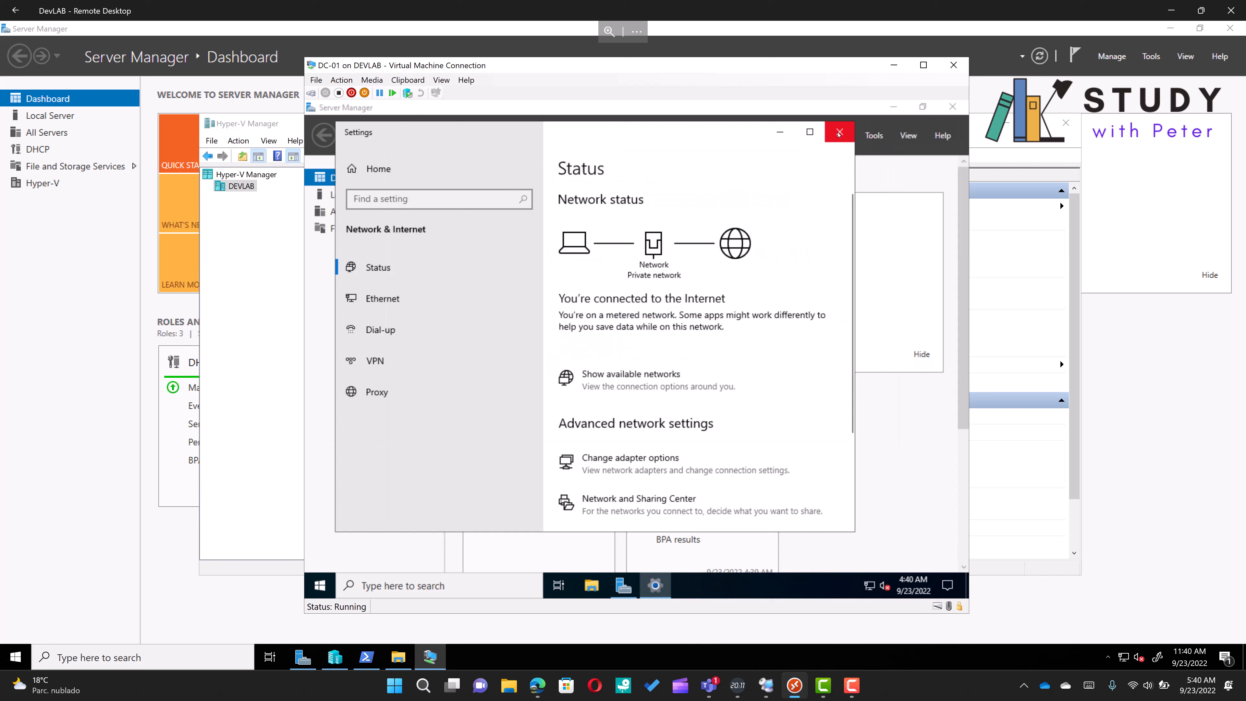
pyautogui.click(838, 133)
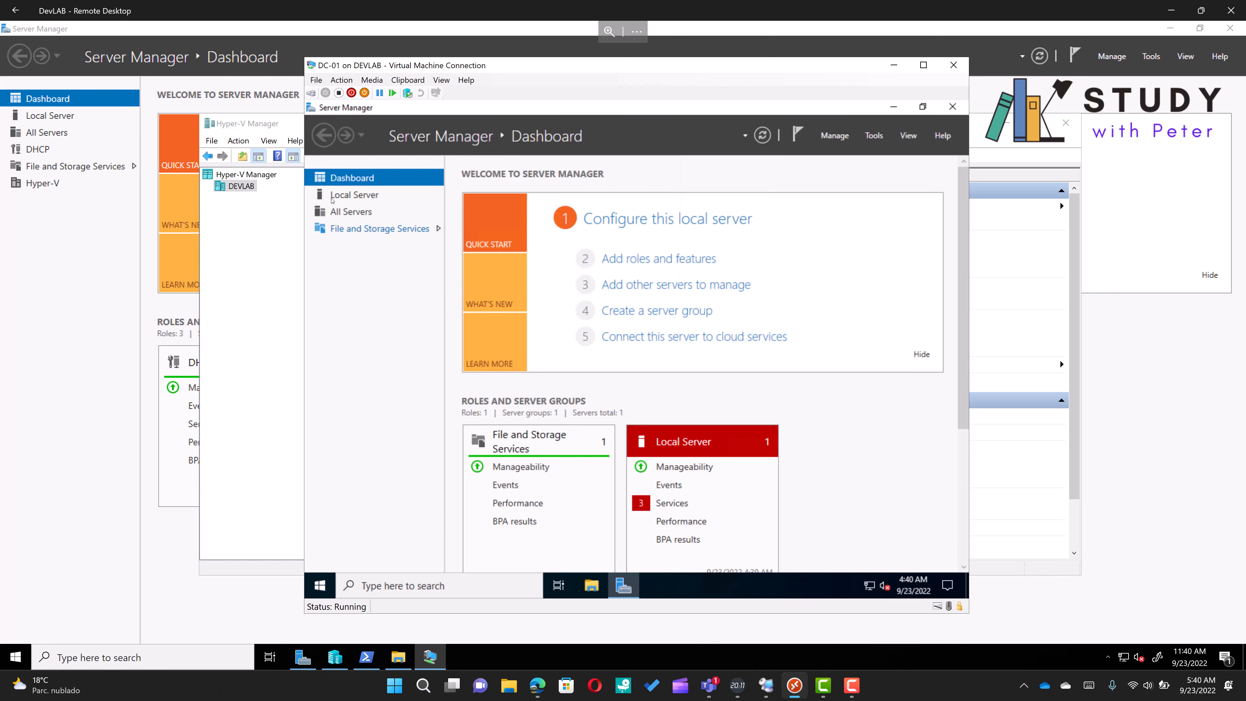
# Rename the computer to DC-01 from the Local Server properties and restart now
pyautogui.click(348, 196)
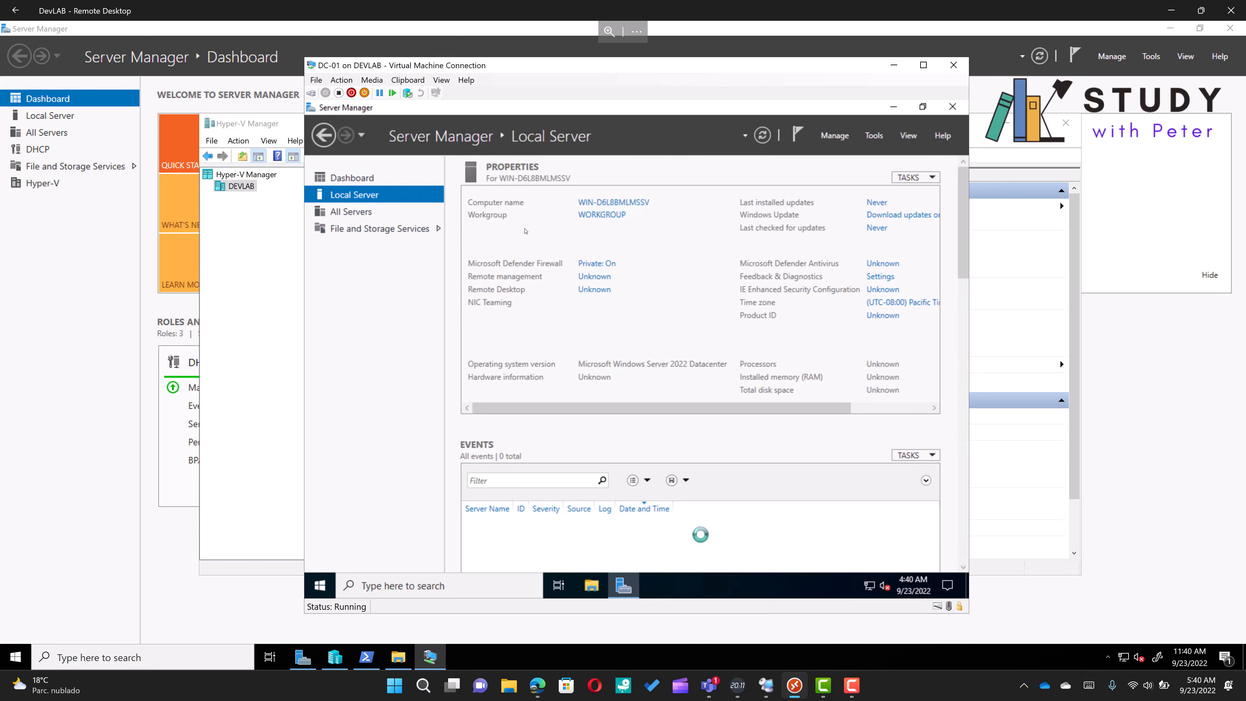
pyautogui.click(610, 204)
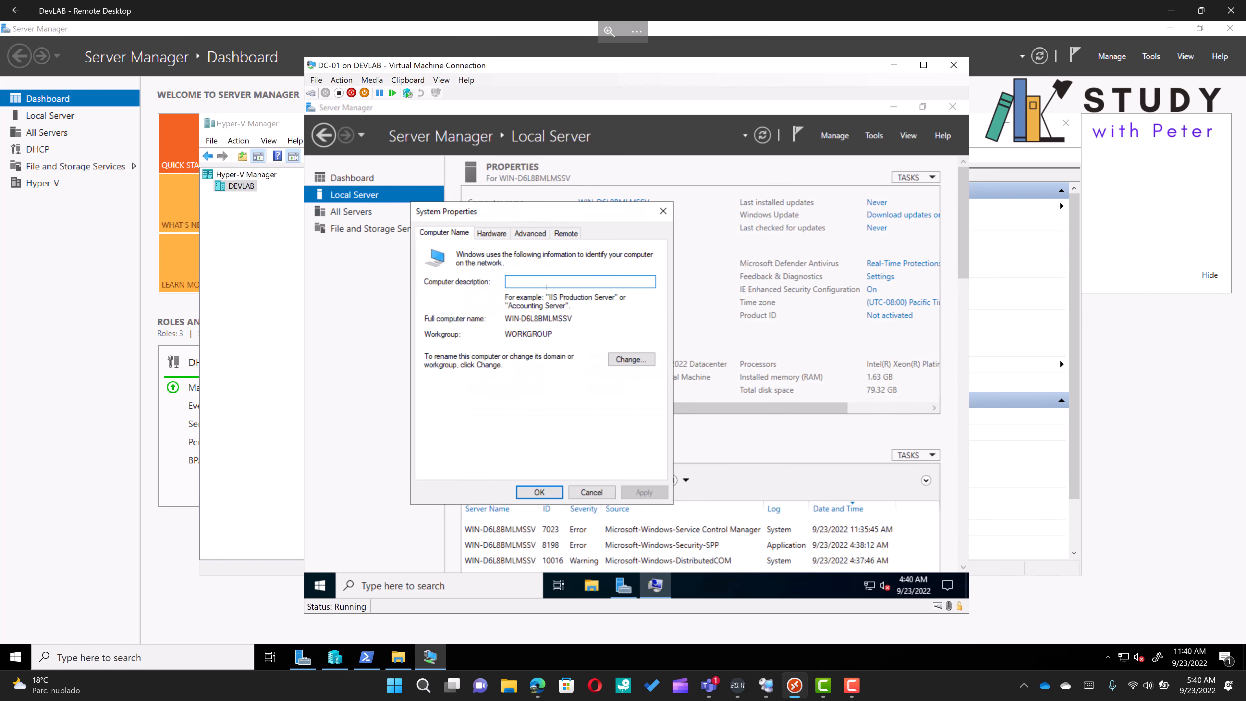
pyautogui.click(633, 360)
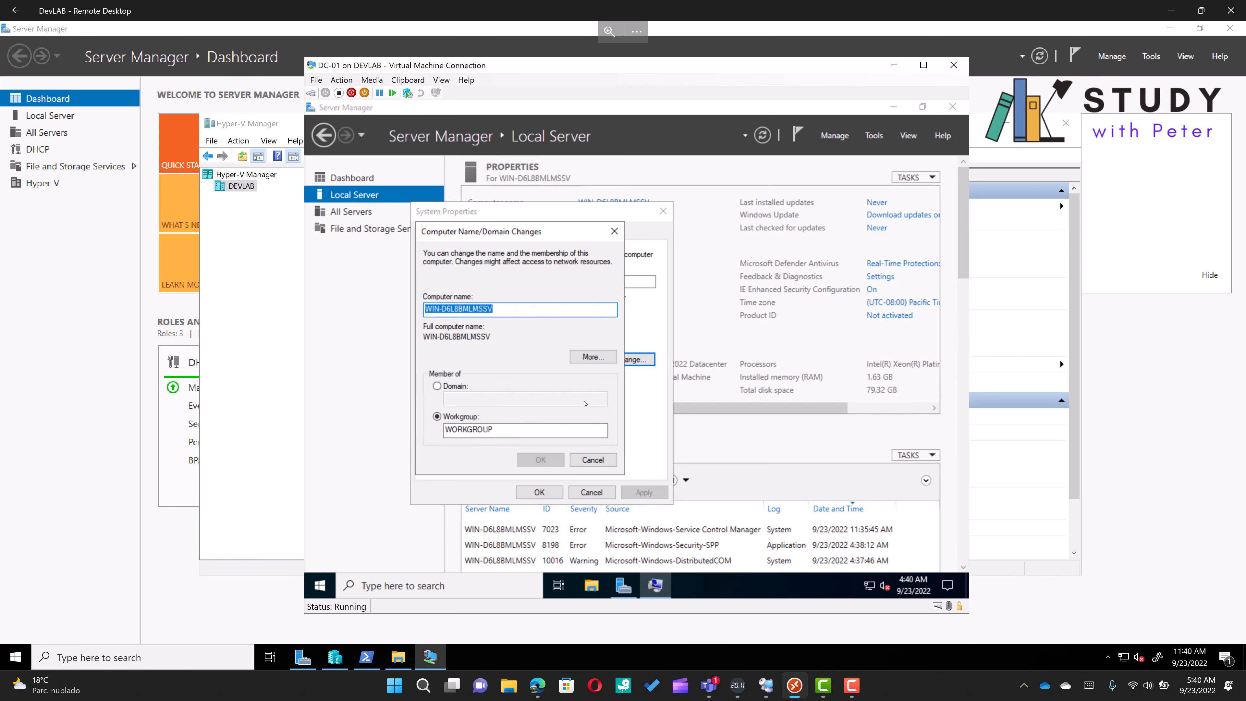
pyautogui.write('DC-01')
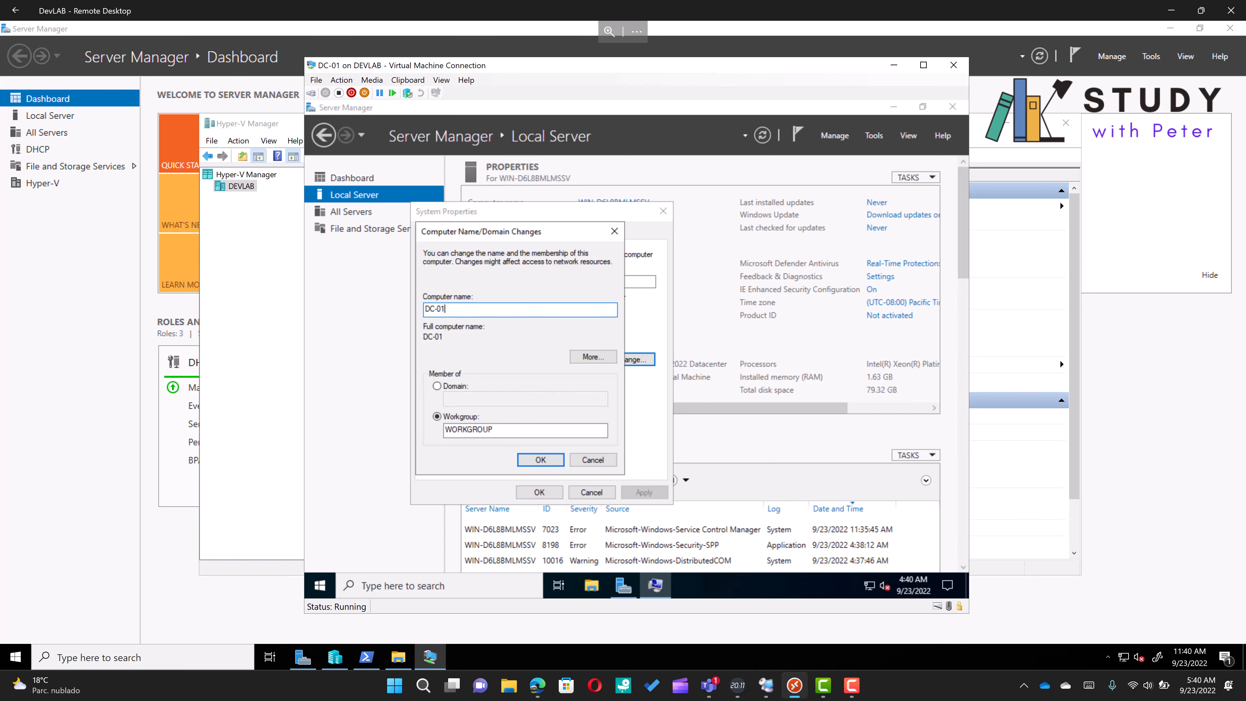
pyautogui.click(551, 467)
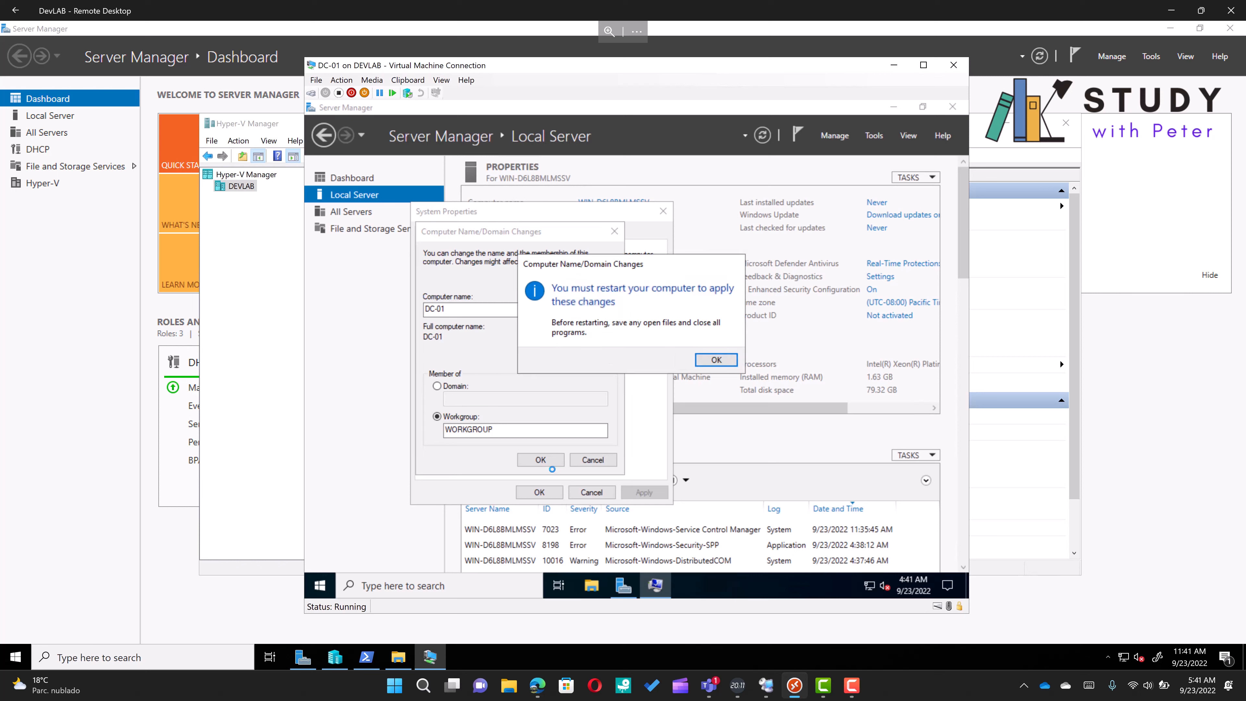
pyautogui.click(715, 359)
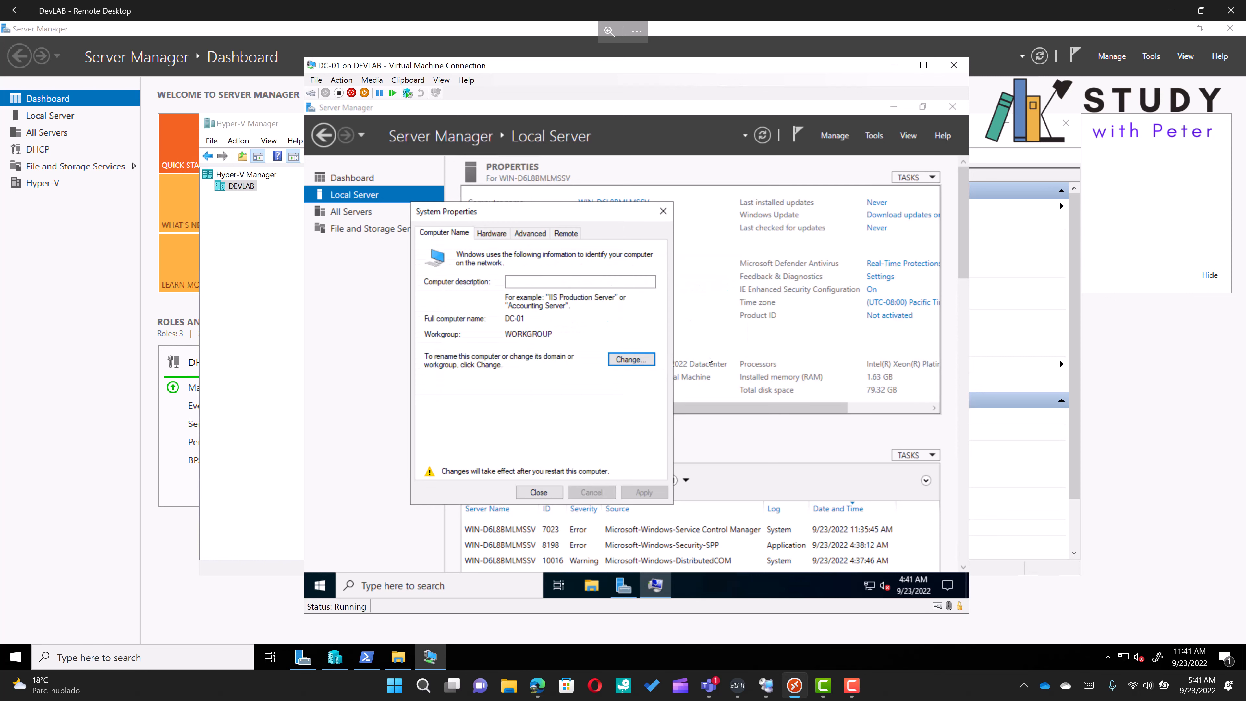
pyautogui.click(538, 493)
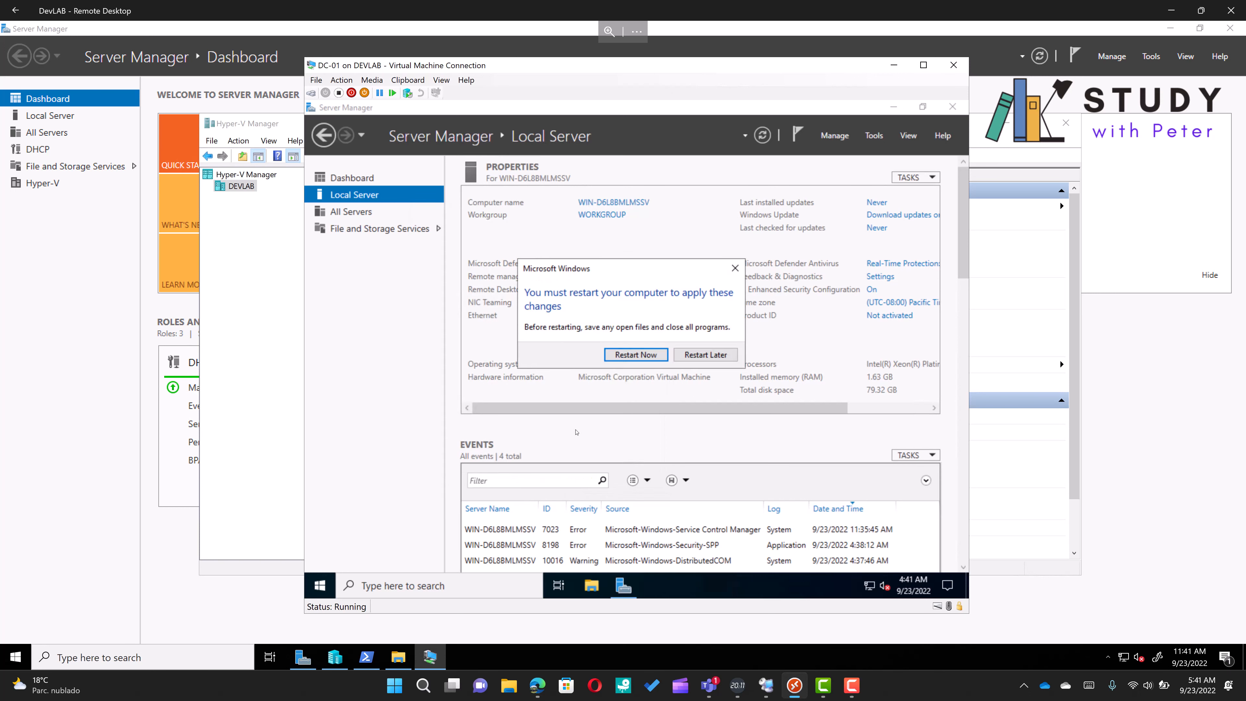
pyautogui.click(631, 355)
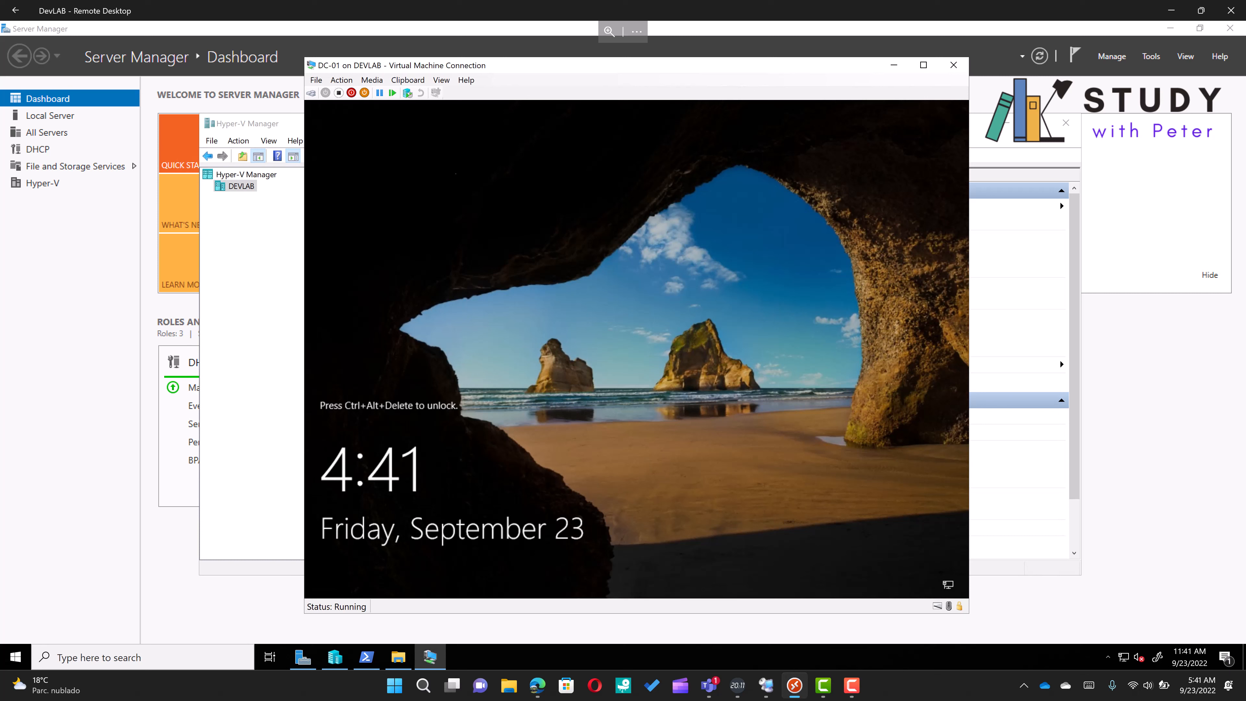
# Sign in as Administrator with the account password, dismiss the Windows Admin Center message and open Local Server properties
pyautogui.click(310, 94)
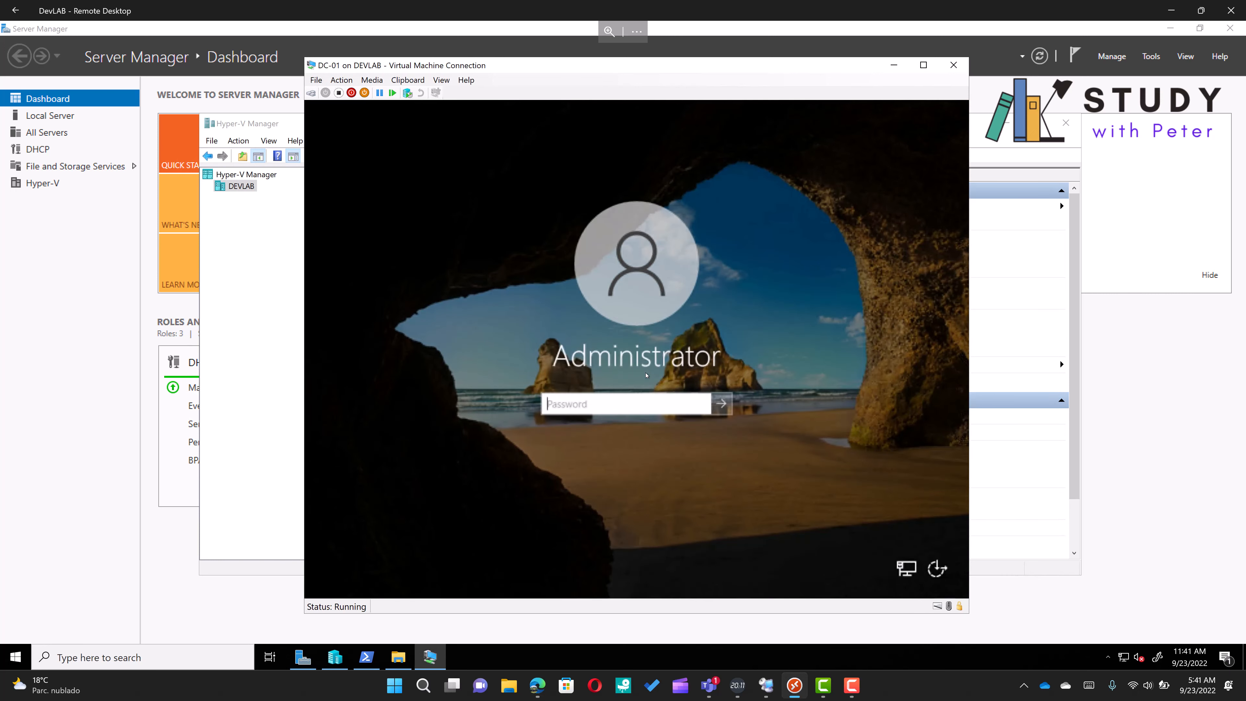
pyautogui.write('••••••••••••')
pyautogui.press('Return')
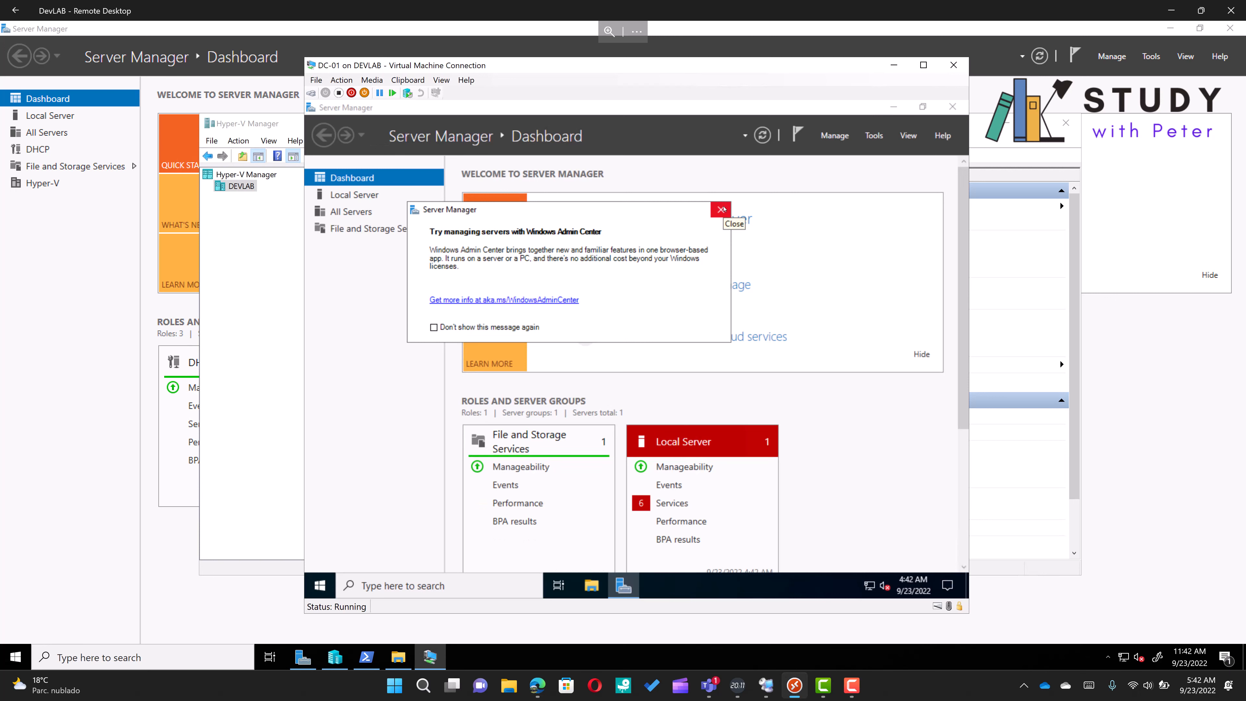
pyautogui.click(723, 209)
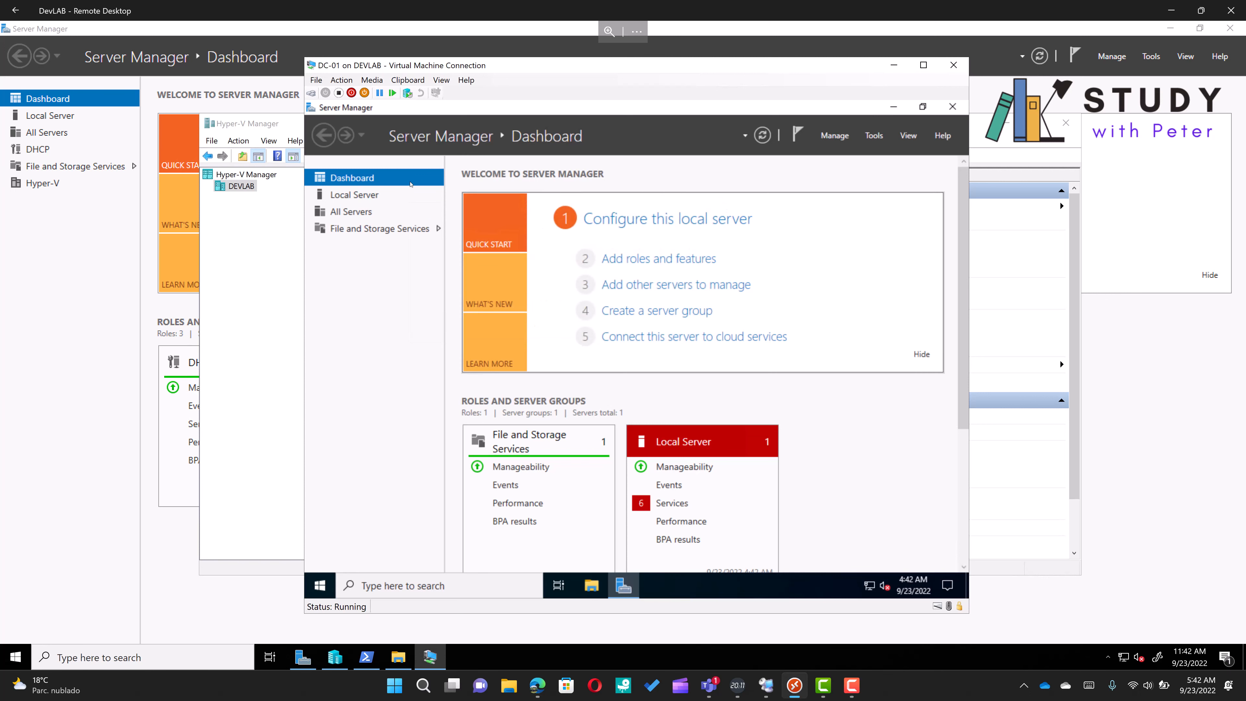
pyautogui.click(372, 196)
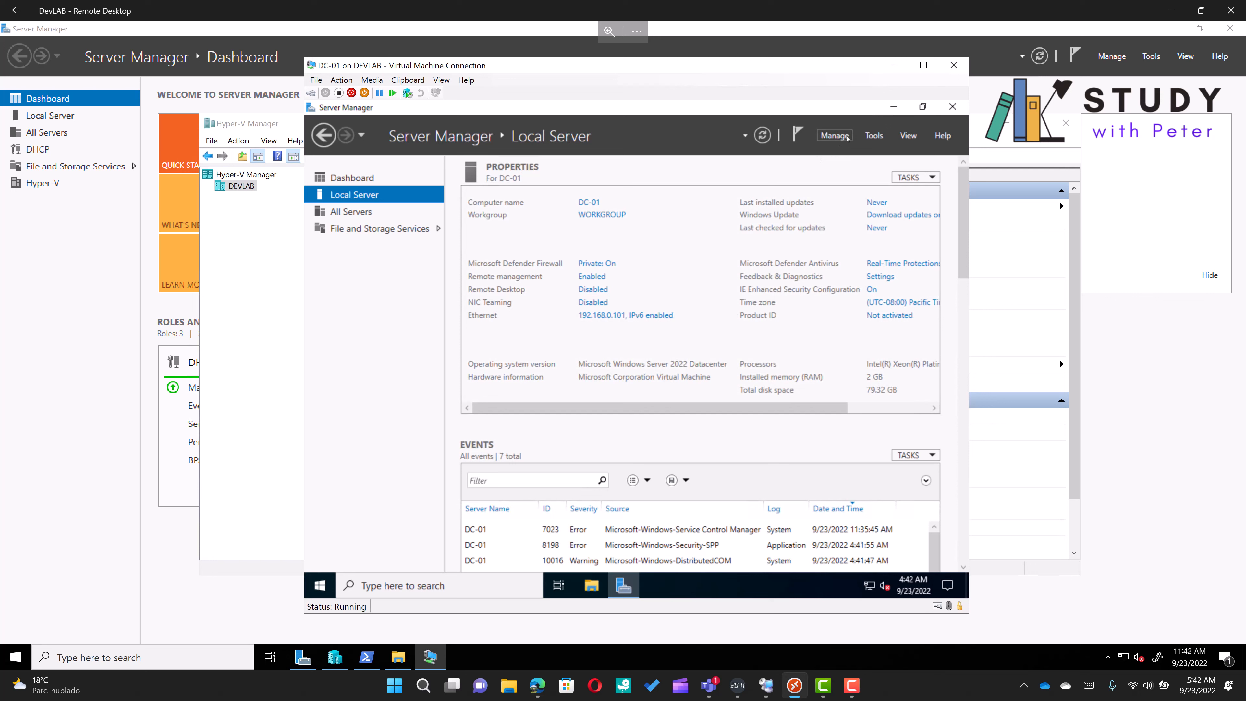
# Start the Add Roles and Features wizard for a role-based installation on DC-01 and advance to server roles
pyautogui.click(832, 138)
pyautogui.click(842, 155)
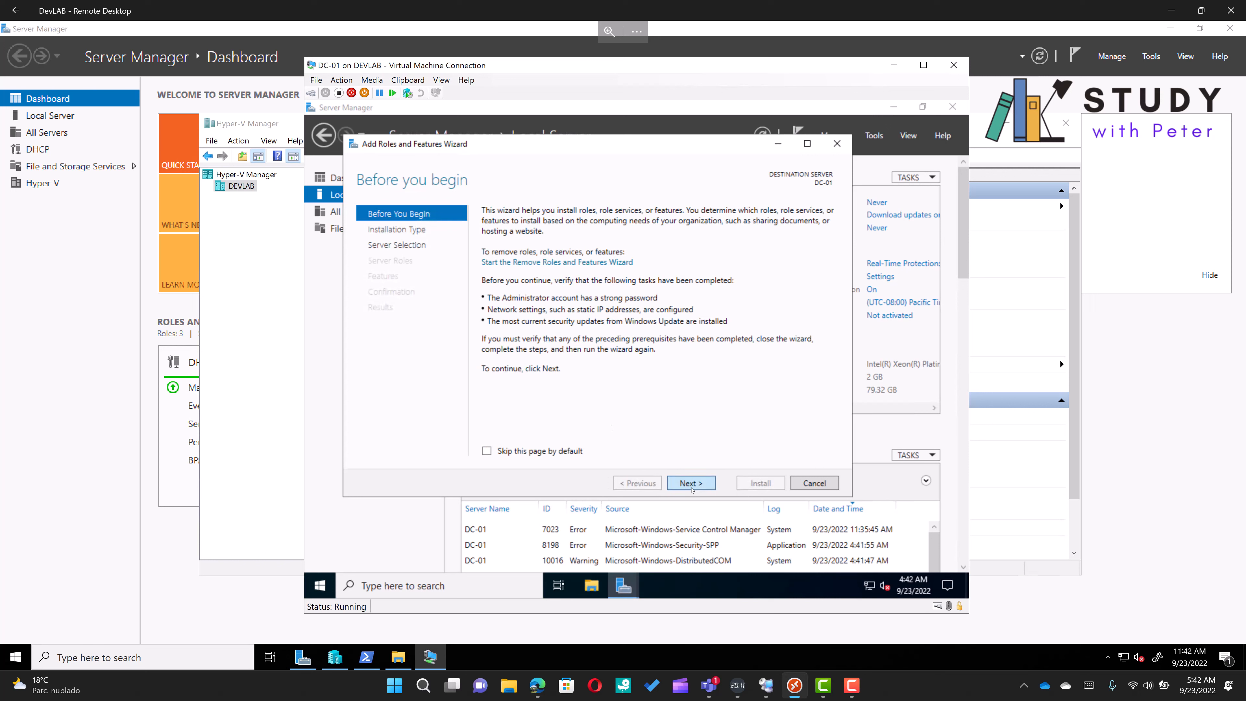
pyautogui.click(691, 483)
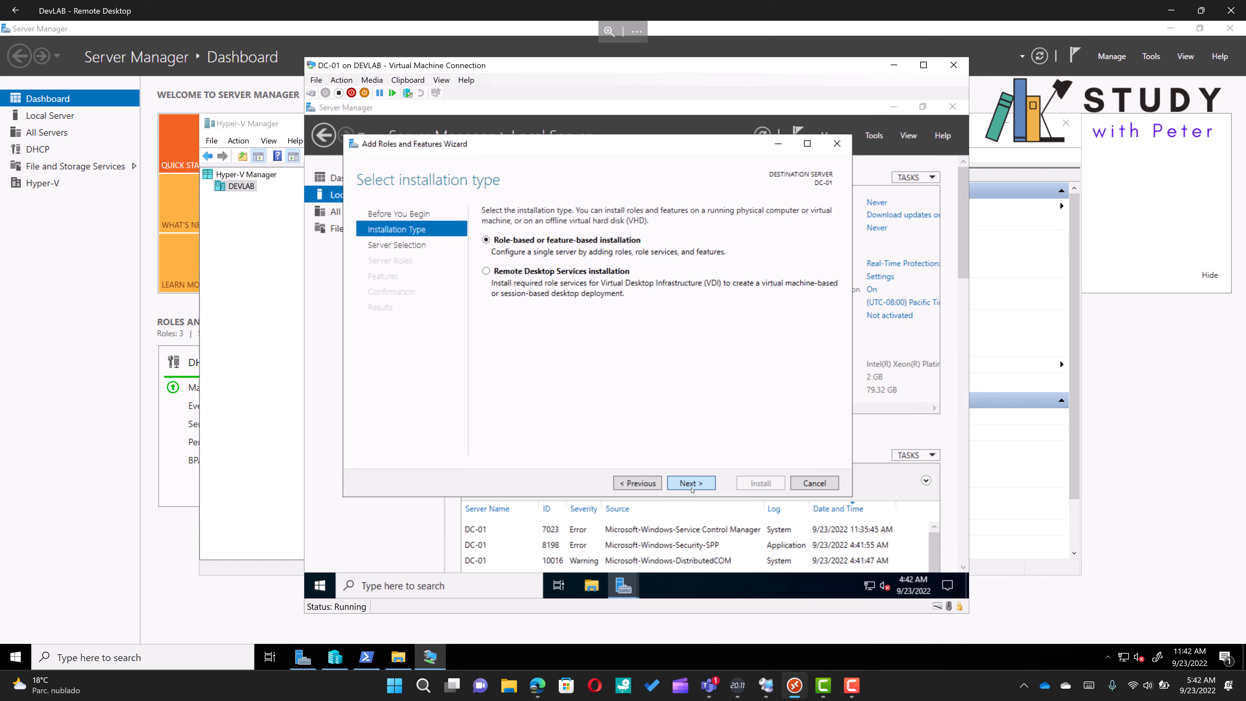
pyautogui.click(691, 483)
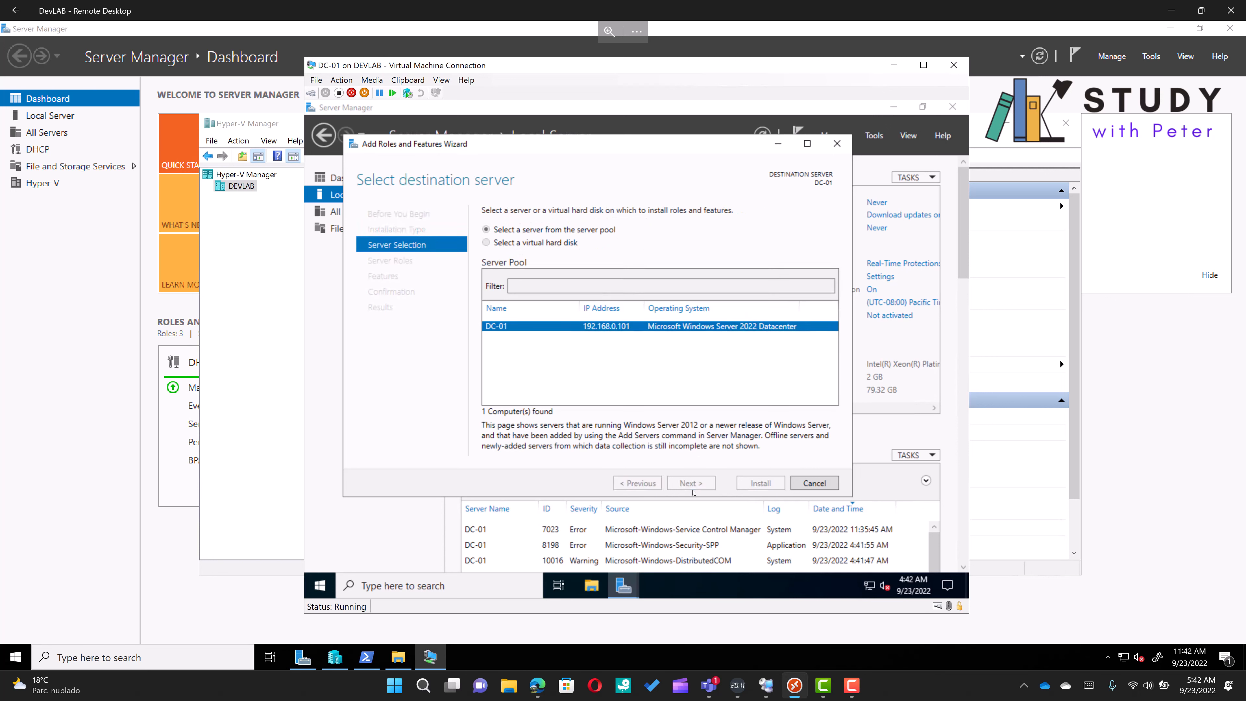
pyautogui.click(691, 483)
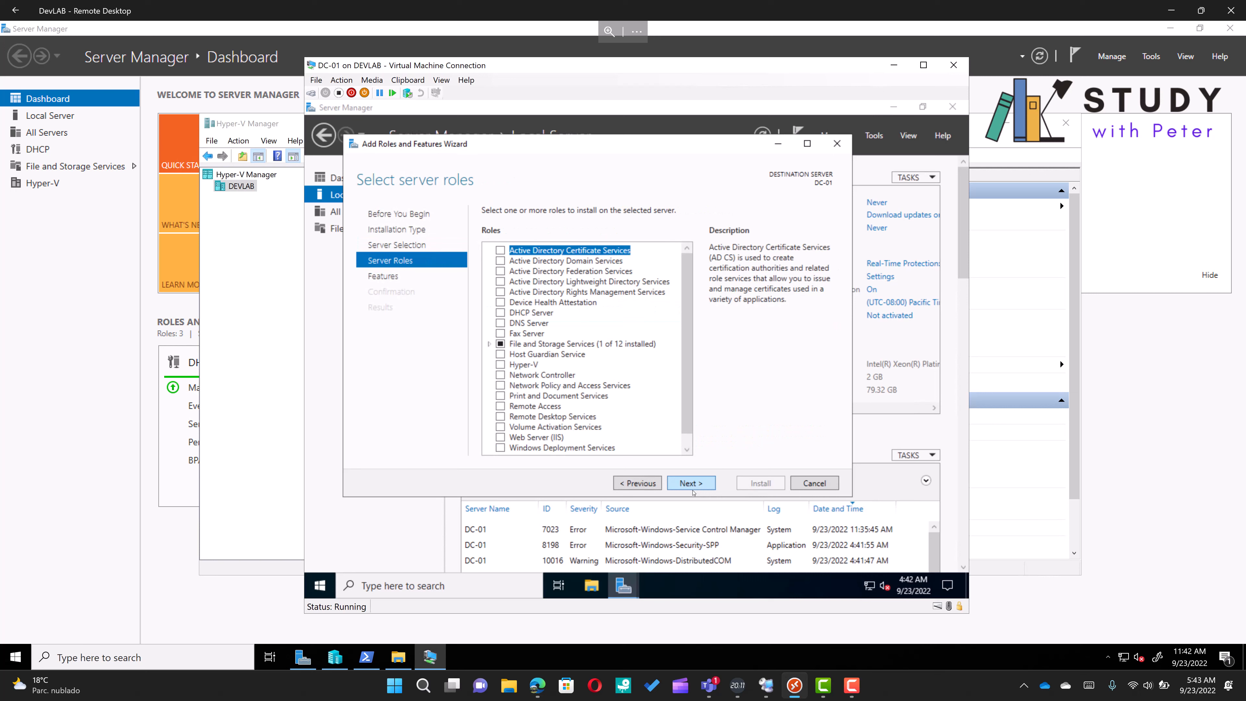
# Select the Active Directory Domain Services role with its required management features and install it
pyautogui.click(500, 261)
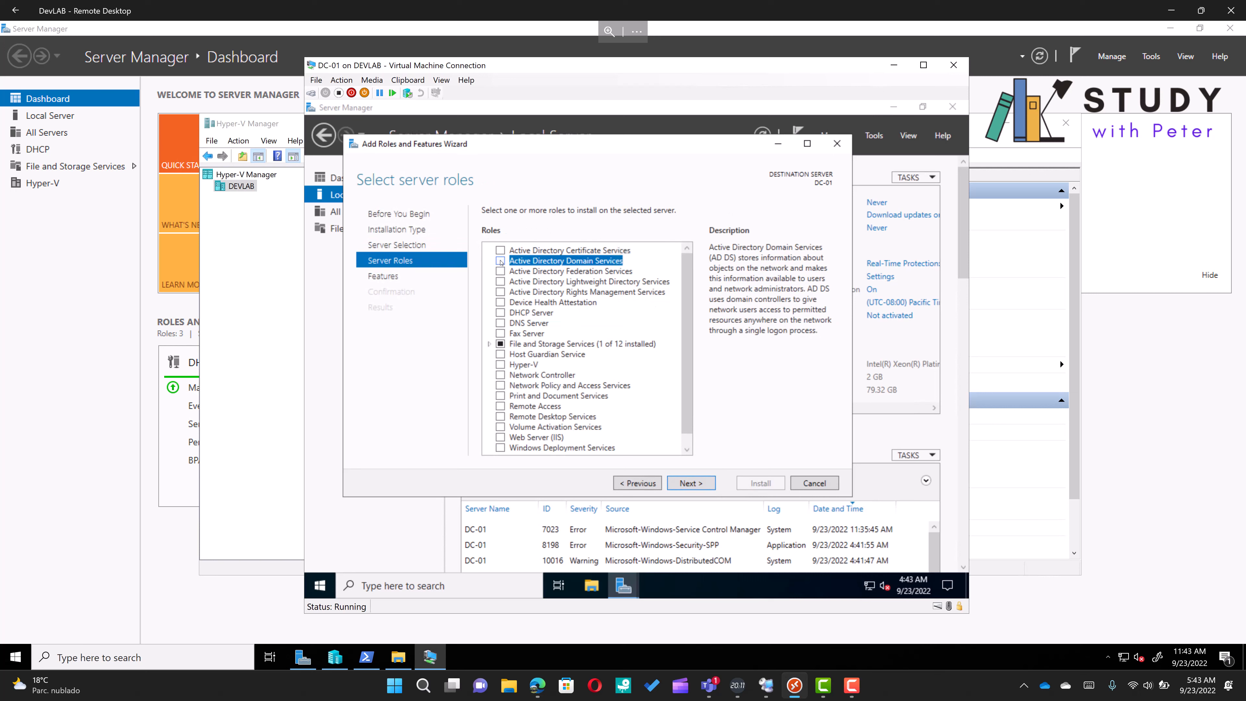
pyautogui.click(541, 265)
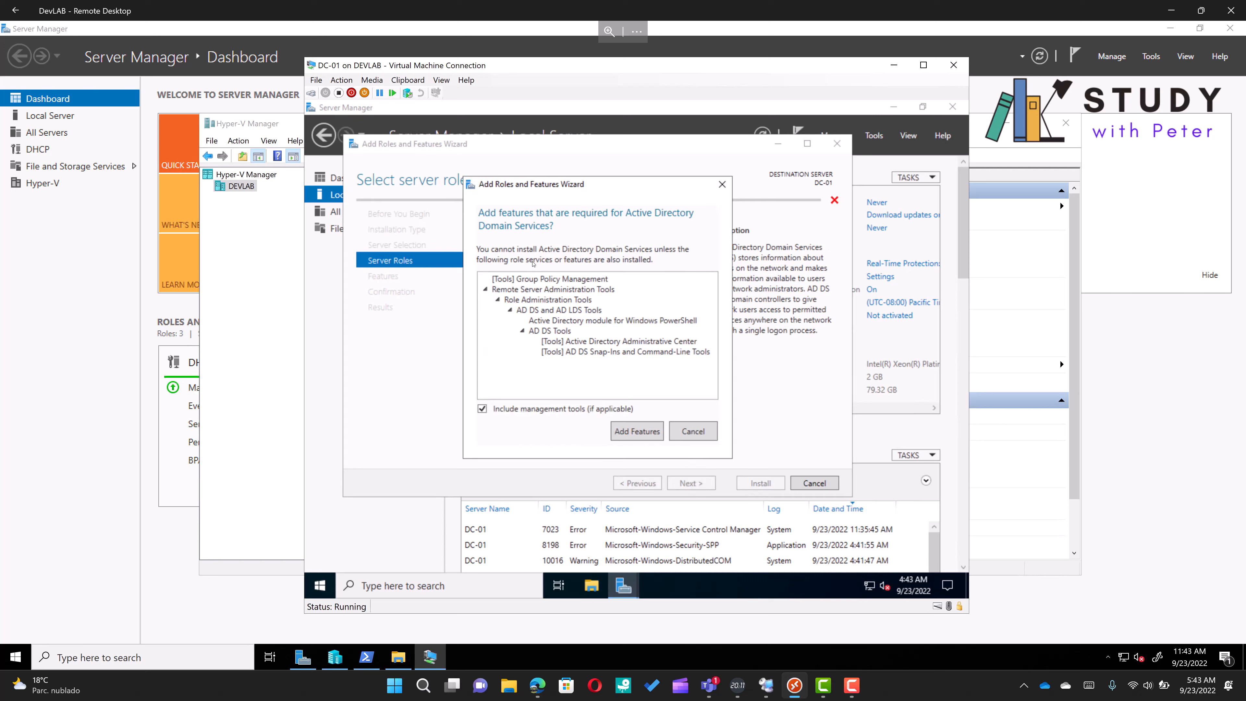
pyautogui.click(636, 431)
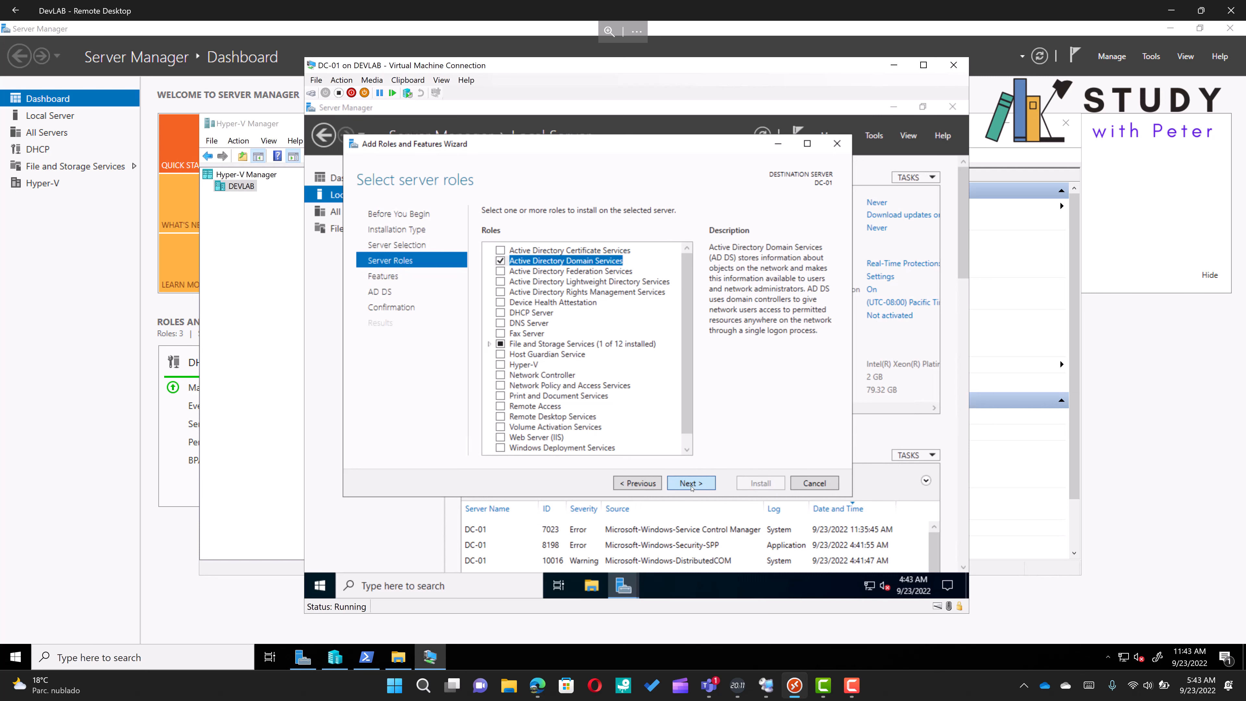
pyautogui.click(691, 487)
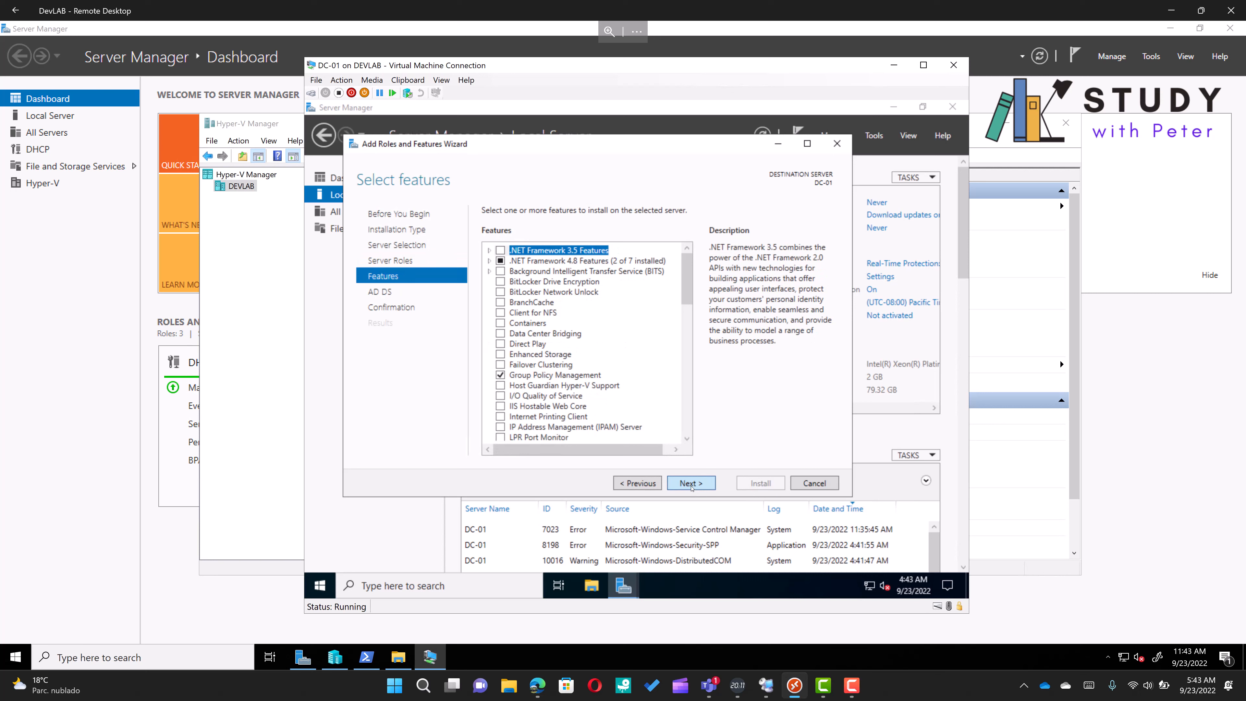
pyautogui.click(692, 487)
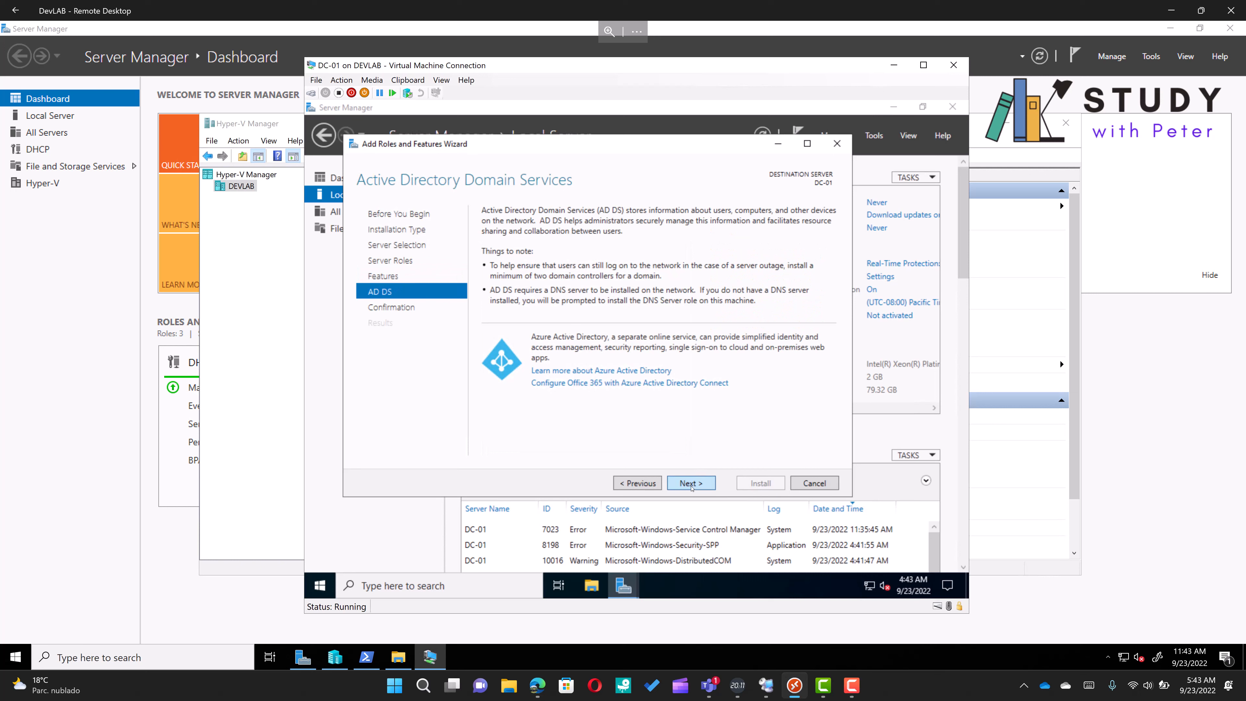
pyautogui.click(691, 487)
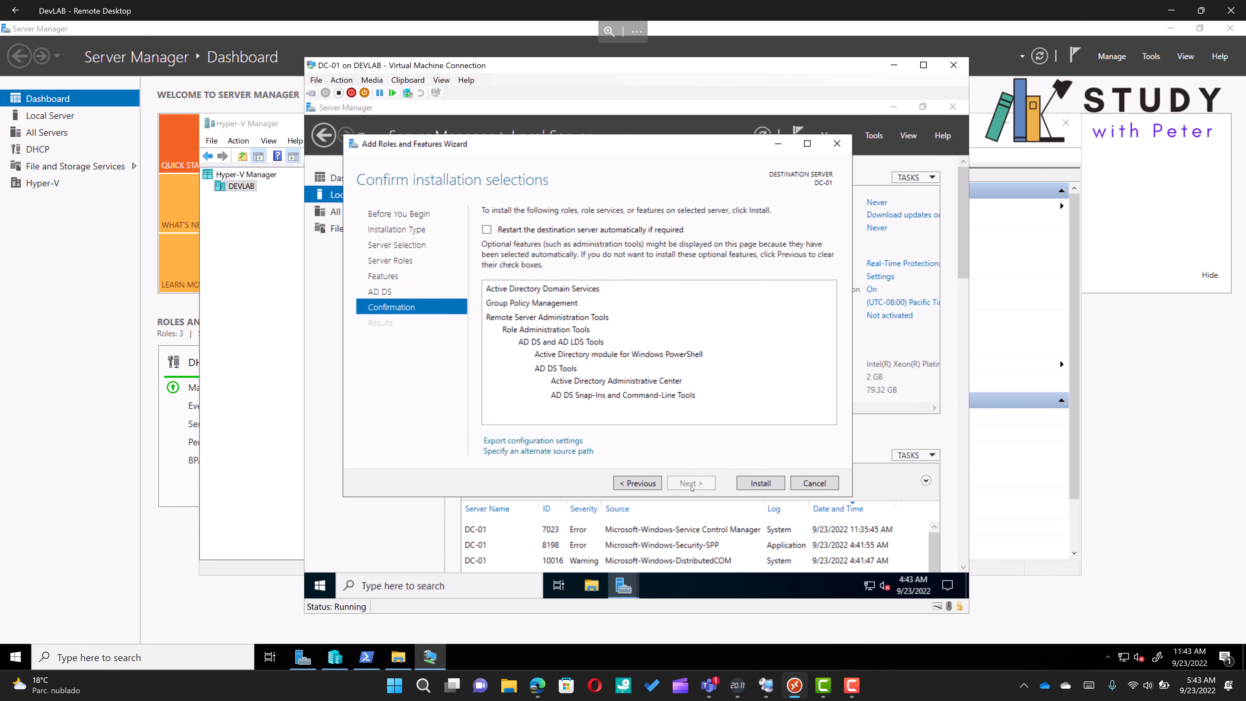
pyautogui.click(759, 483)
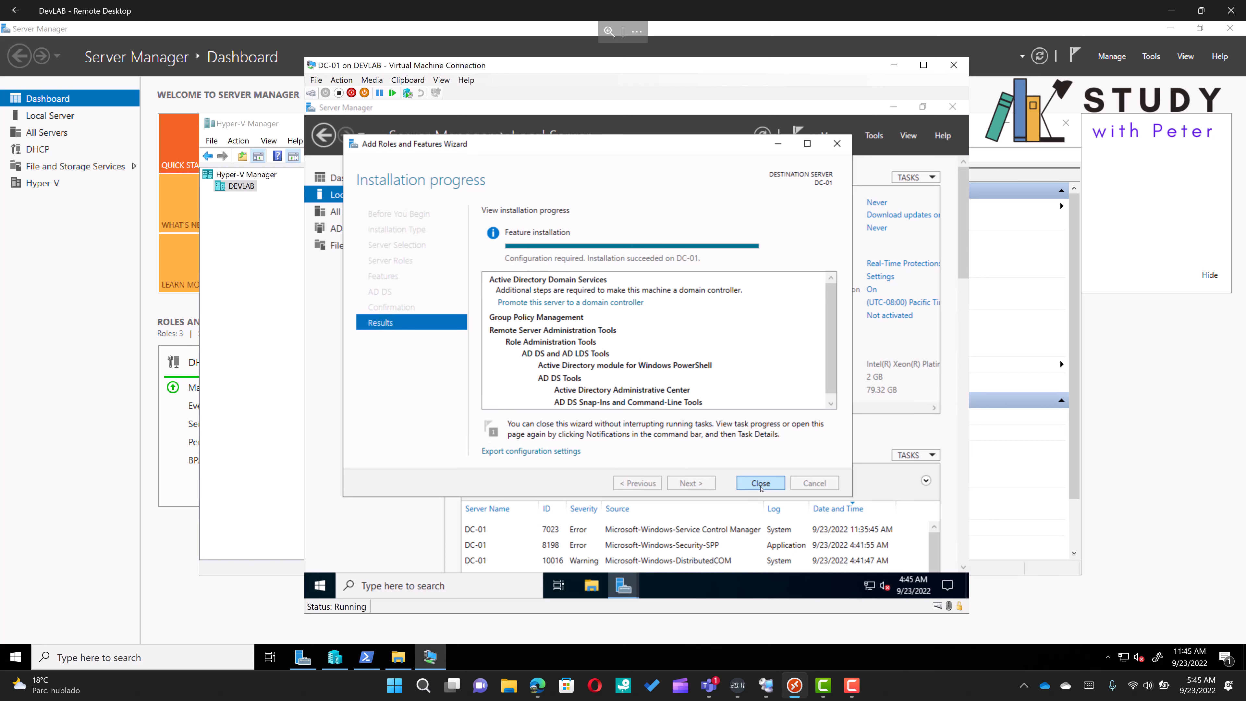
# Promote the server to a domain controller by adding a new forest with root domain name develabcr.local
pyautogui.click(604, 304)
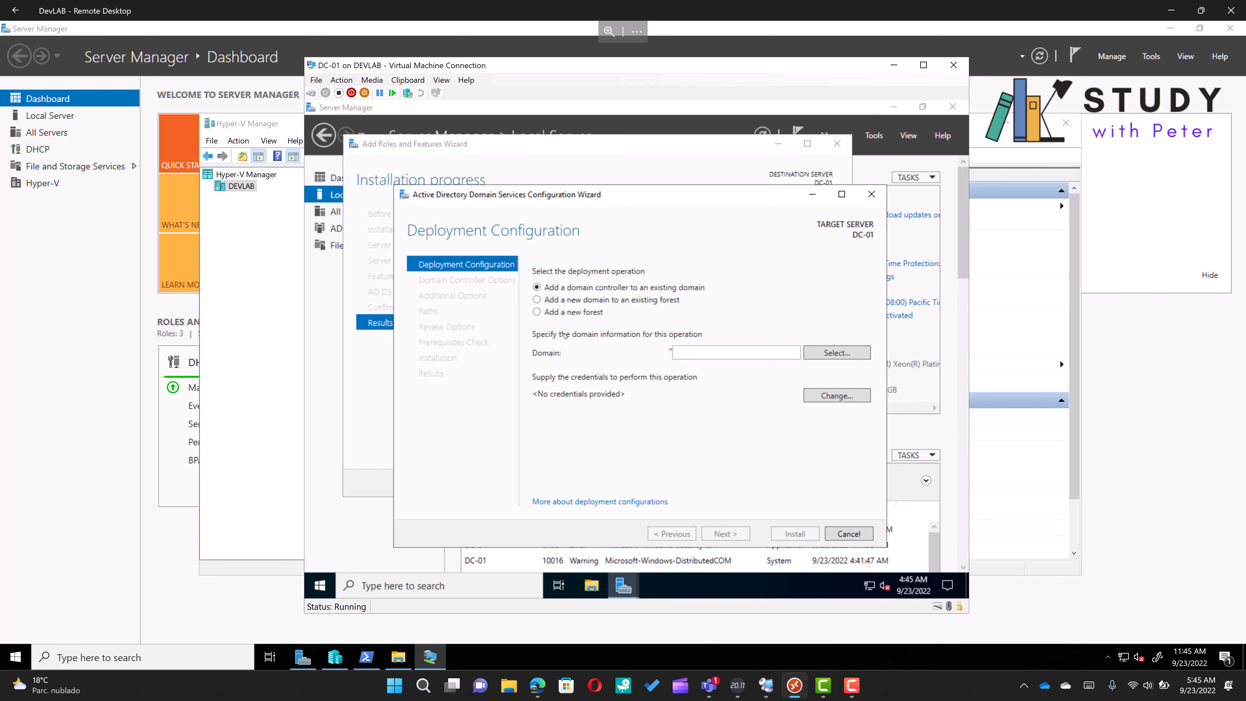
pyautogui.click(537, 313)
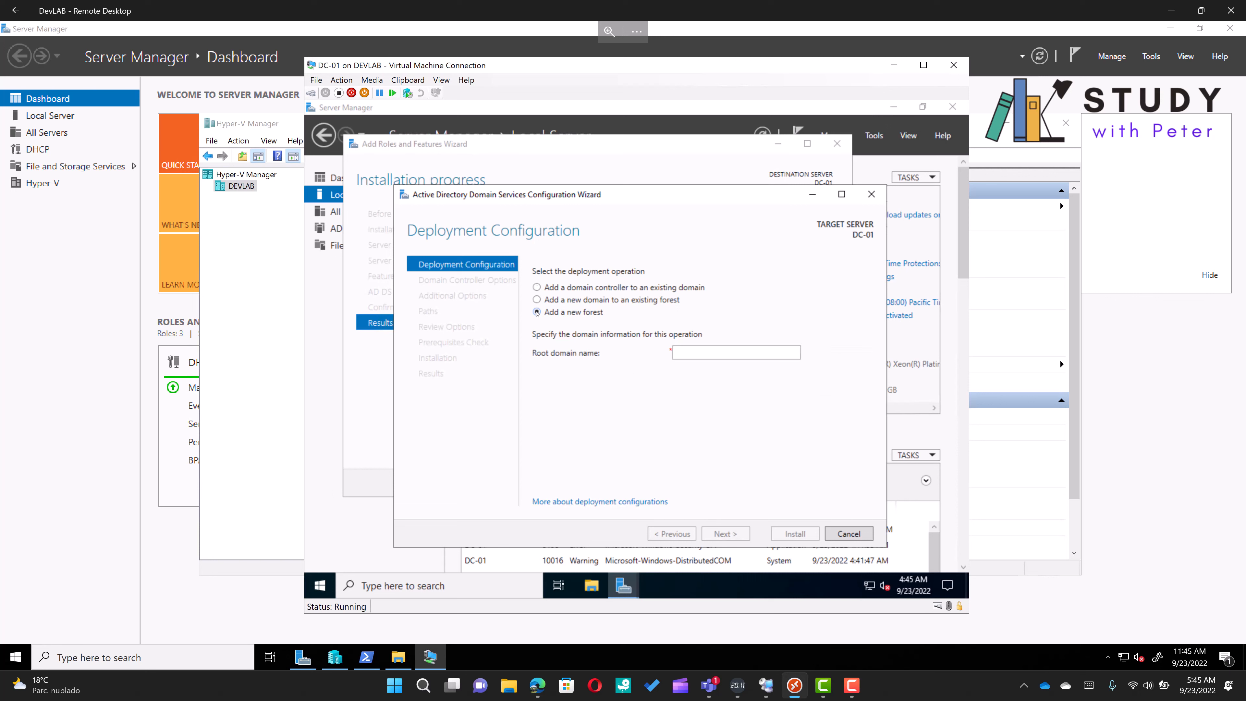
pyautogui.click(725, 354)
pyautogui.write('d')
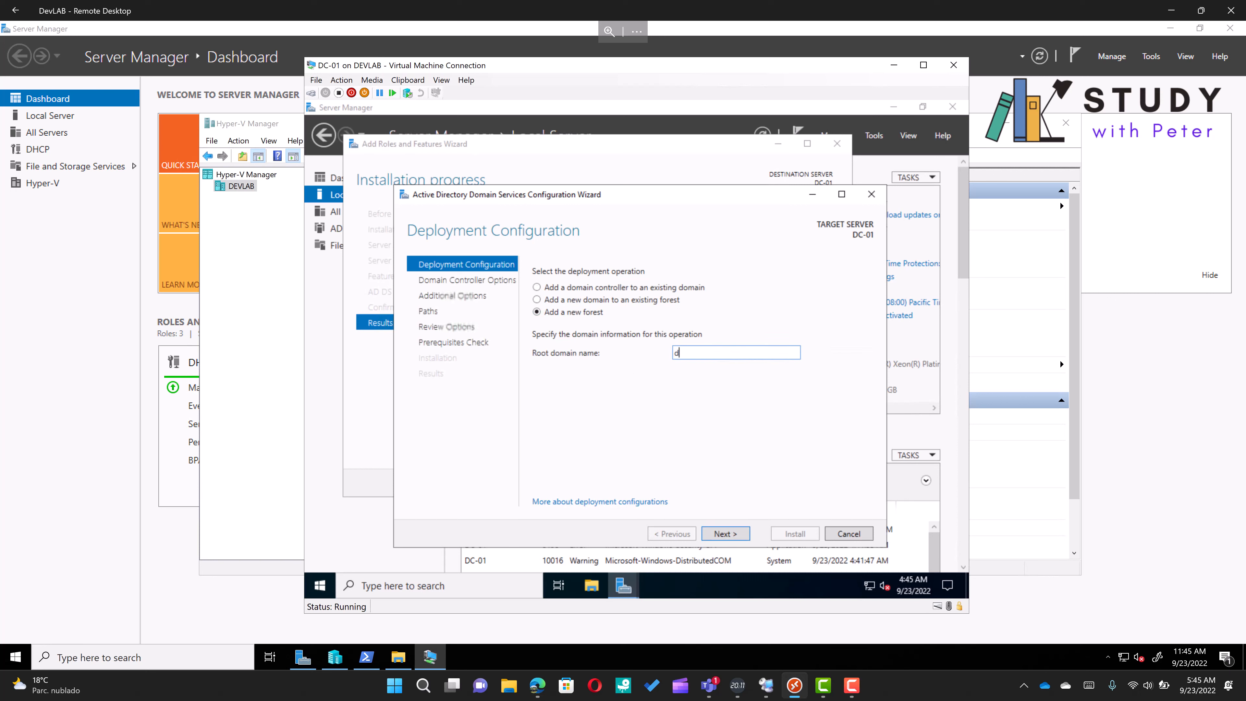
pyautogui.write('evelabcr.local')
pyautogui.click(722, 534)
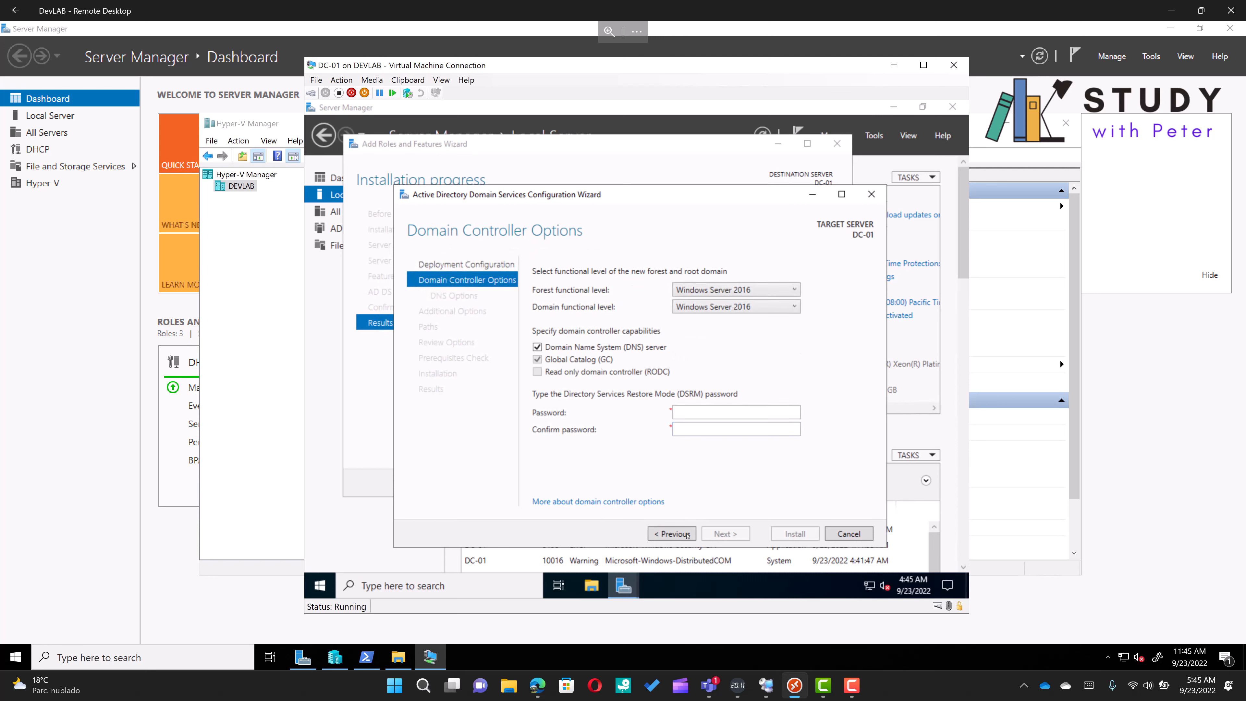
# Go back and correct the root domain name to devlab.local, then continue to domain controller options
pyautogui.click(685, 535)
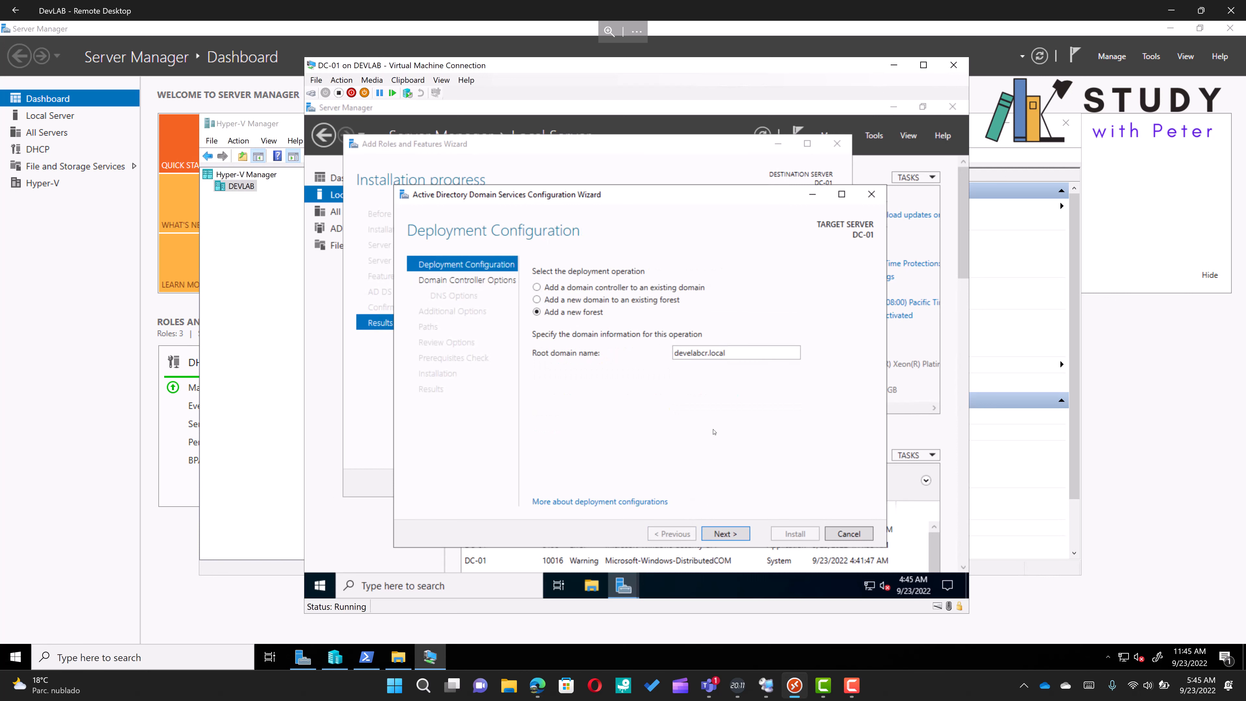
pyautogui.doubleClick(692, 354)
pyautogui.write('dev')
pyautogui.write('lab.local')
pyautogui.press('Left')
pyautogui.press('Left')
pyautogui.press('Left')
pyautogui.press('Left')
pyautogui.press('Left')
pyautogui.press('Left')
pyautogui.press('Left')
pyautogui.write('cr')
pyautogui.press('BackSpace')
pyautogui.press('BackSpace')
pyautogui.press('BackSpace')
pyautogui.press('BackSpace')
pyautogui.click(731, 539)
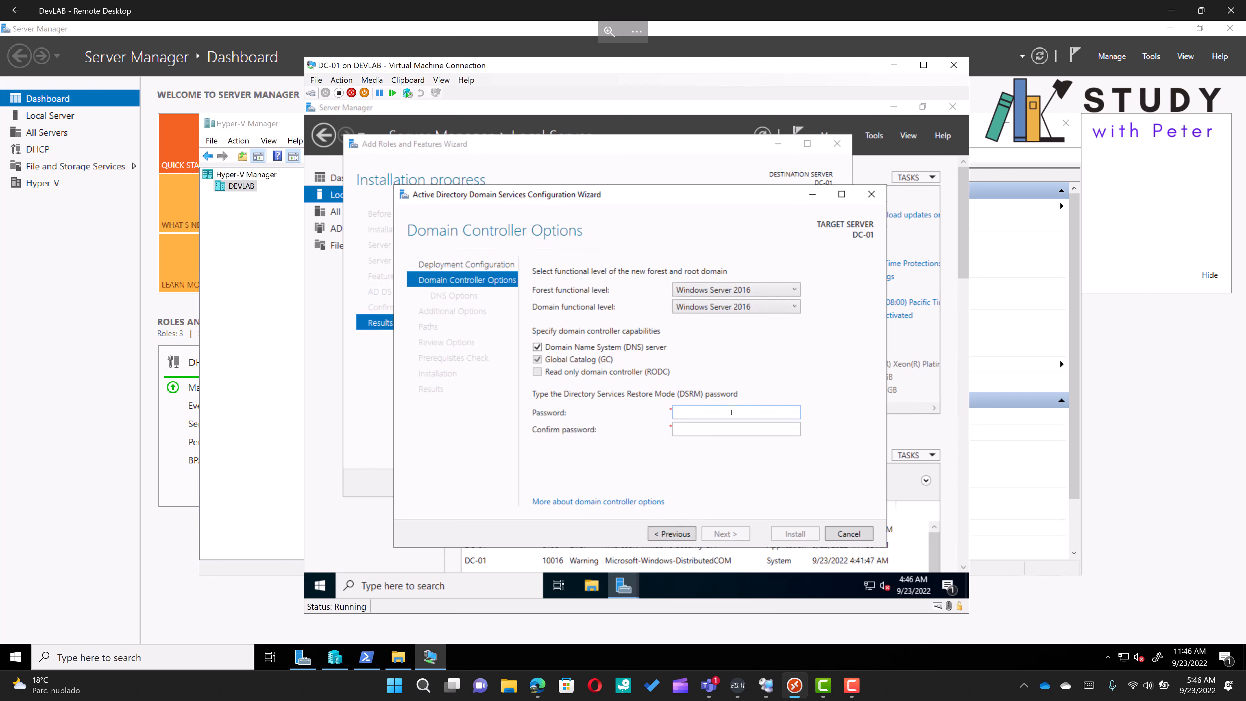
# Enter and confirm the Directory Services Restore Mode password, keeping DNS server and Global Catalog enabled
pyautogui.click(731, 412)
pyautogui.write('•••••••••••••')
pyautogui.press('Tab')
pyautogui.write('•••••••••••••')
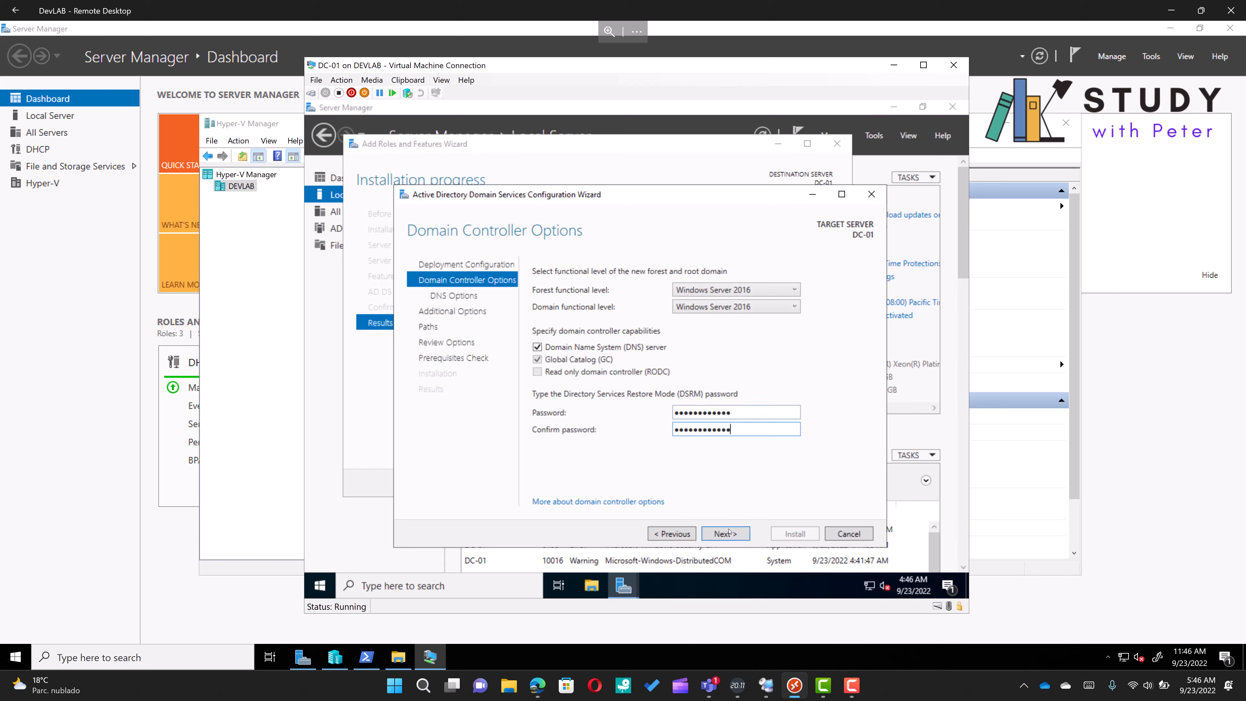
pyautogui.click(729, 533)
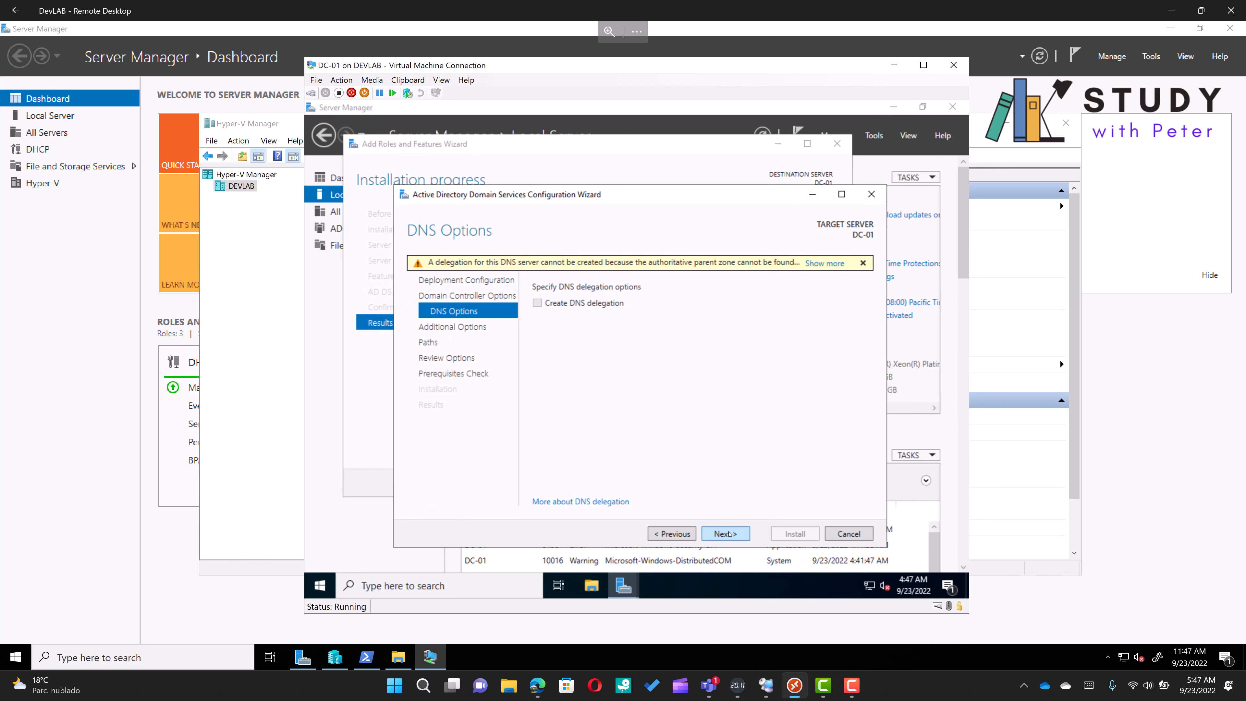
# Accept the default DNS, NetBIOS name DEVLAB, paths and review options, and install the domain controller promotion
pyautogui.click(726, 533)
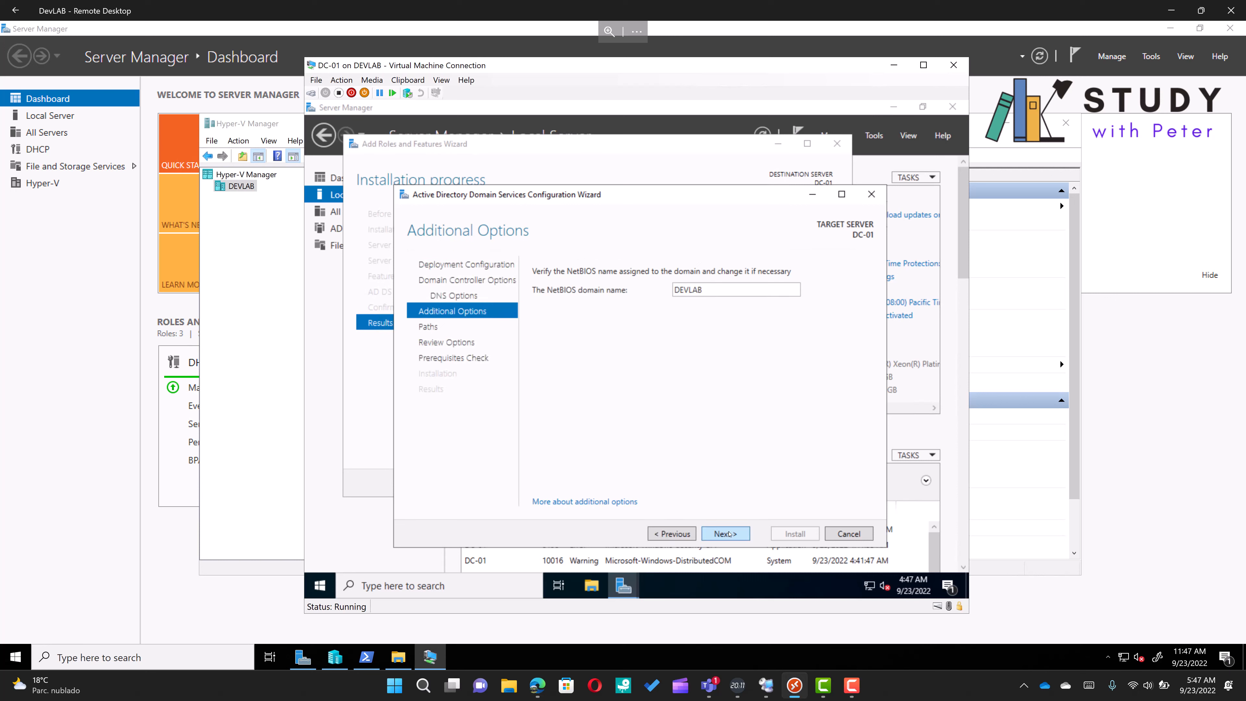
pyautogui.click(729, 534)
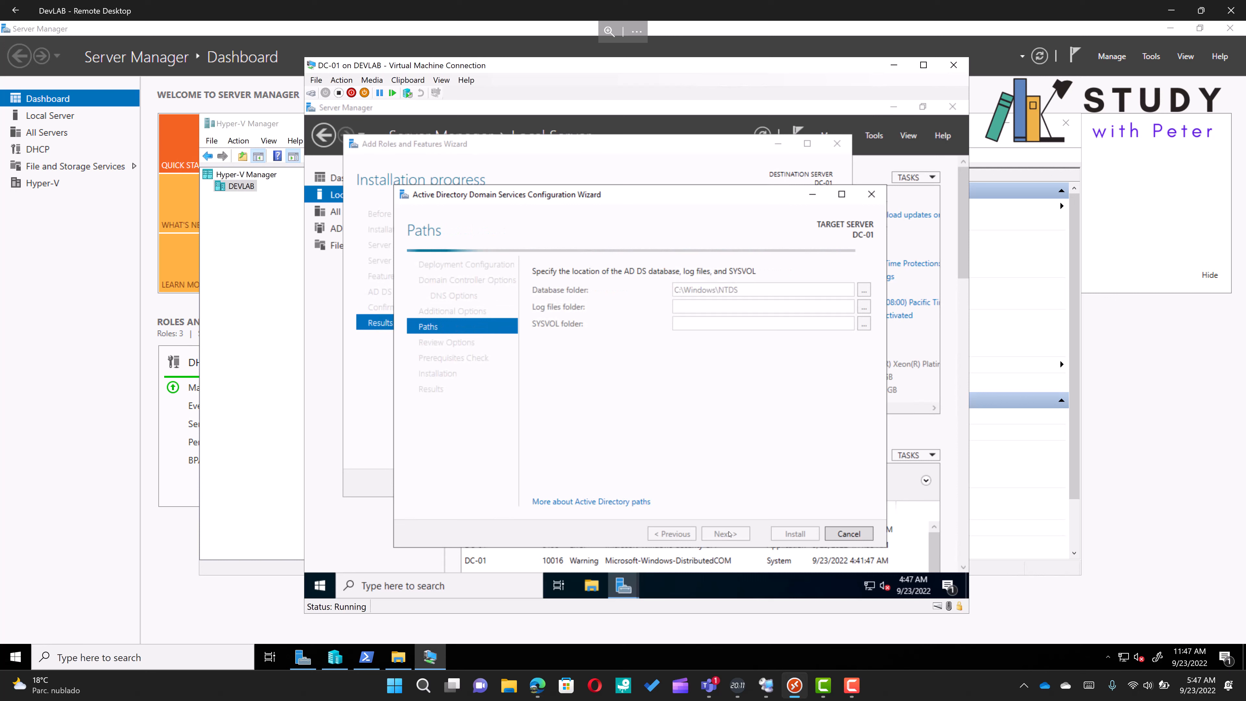
pyautogui.click(725, 533)
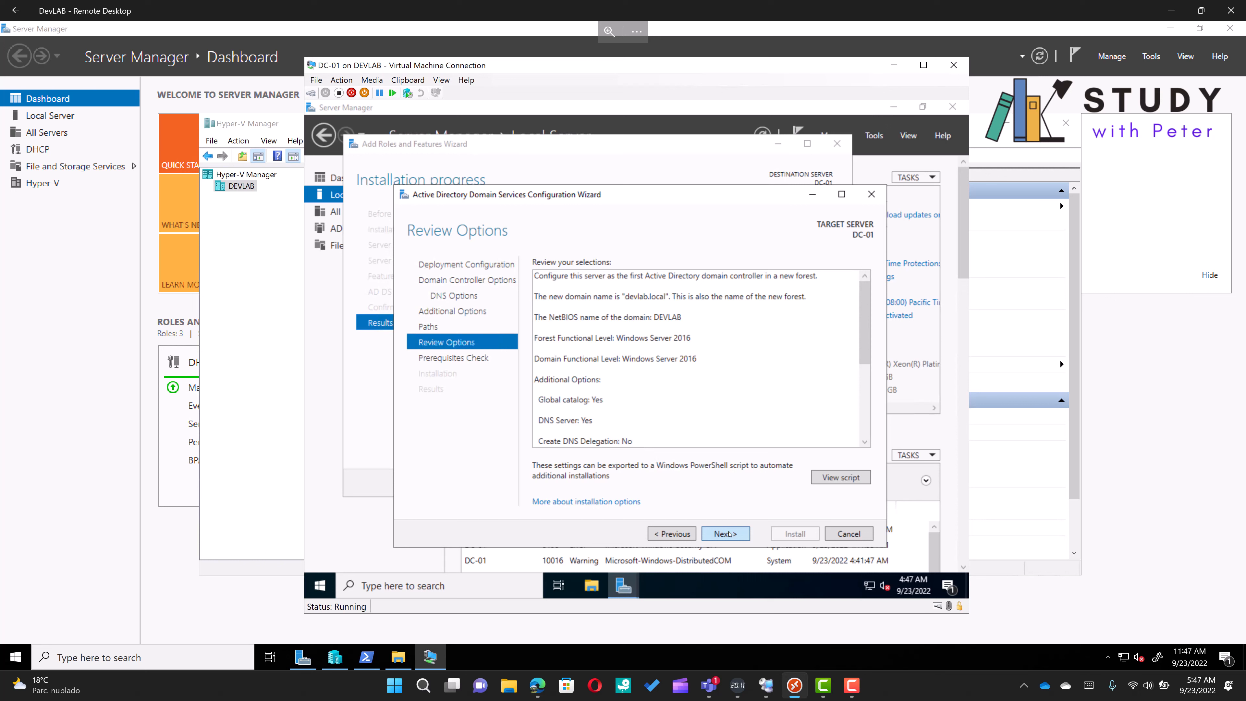
pyautogui.click(725, 533)
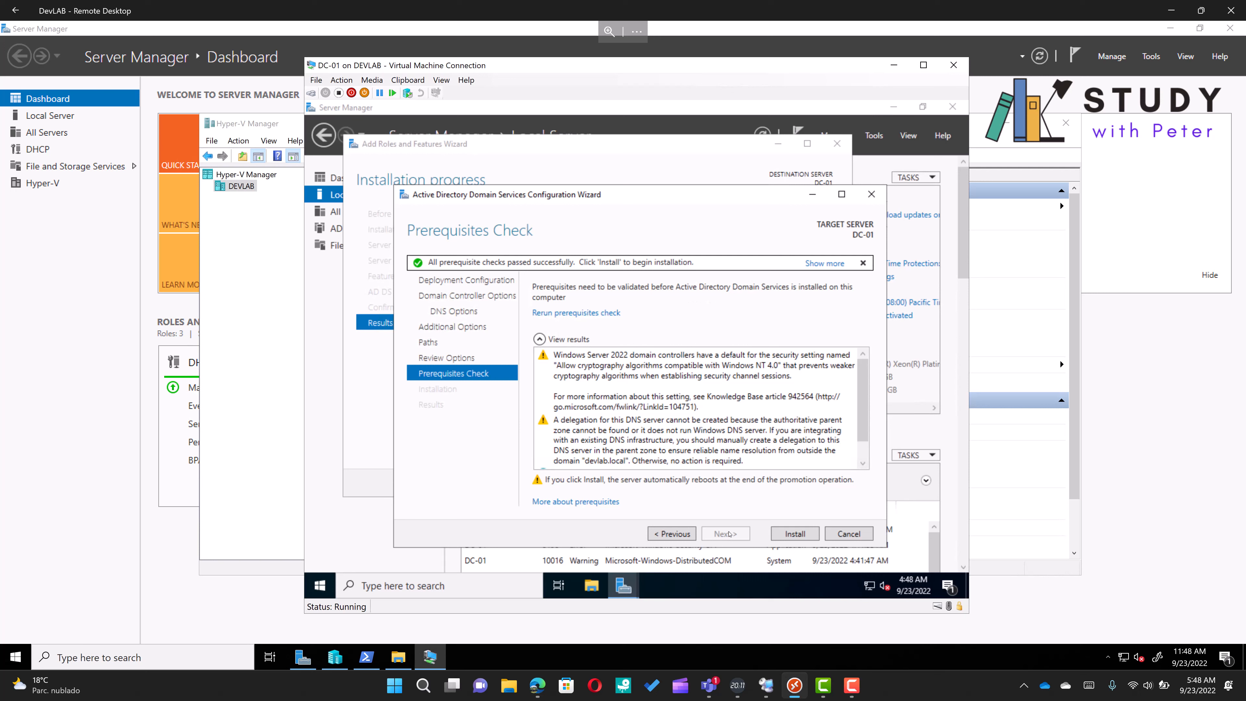
pyautogui.click(789, 538)
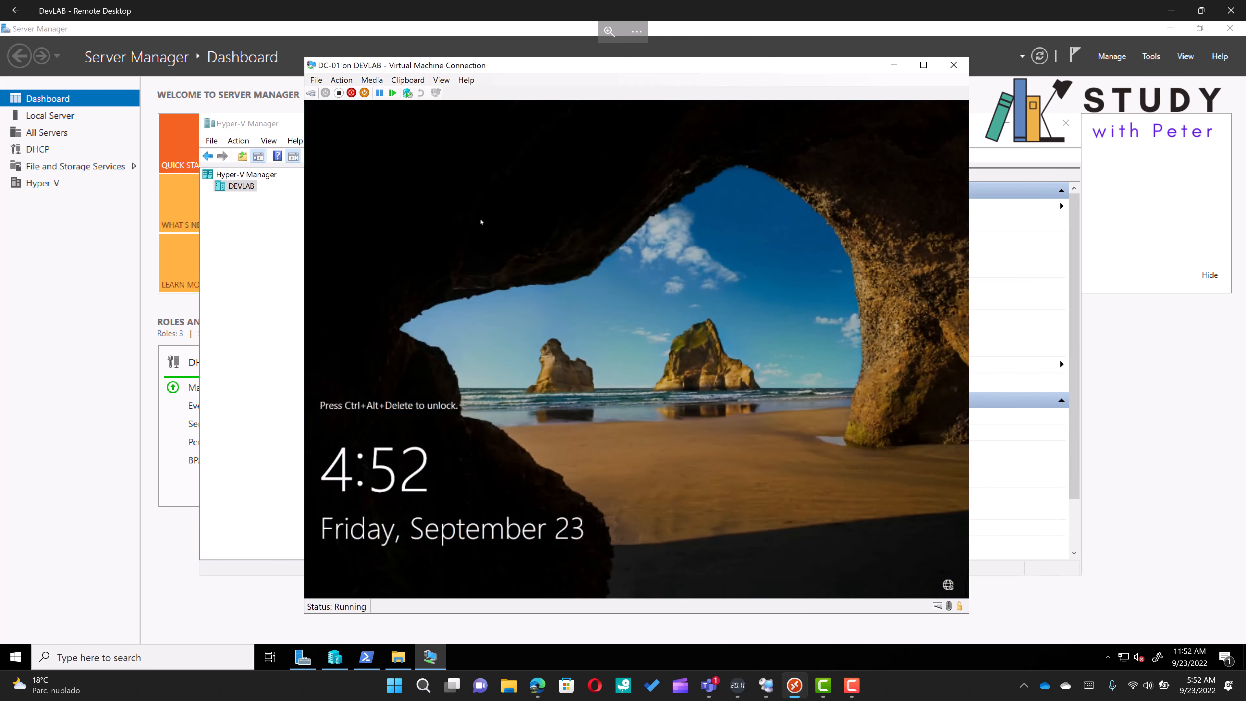
# Sign in to DC-01 as DEVLAB\Administrator with the account password
pyautogui.click(314, 93)
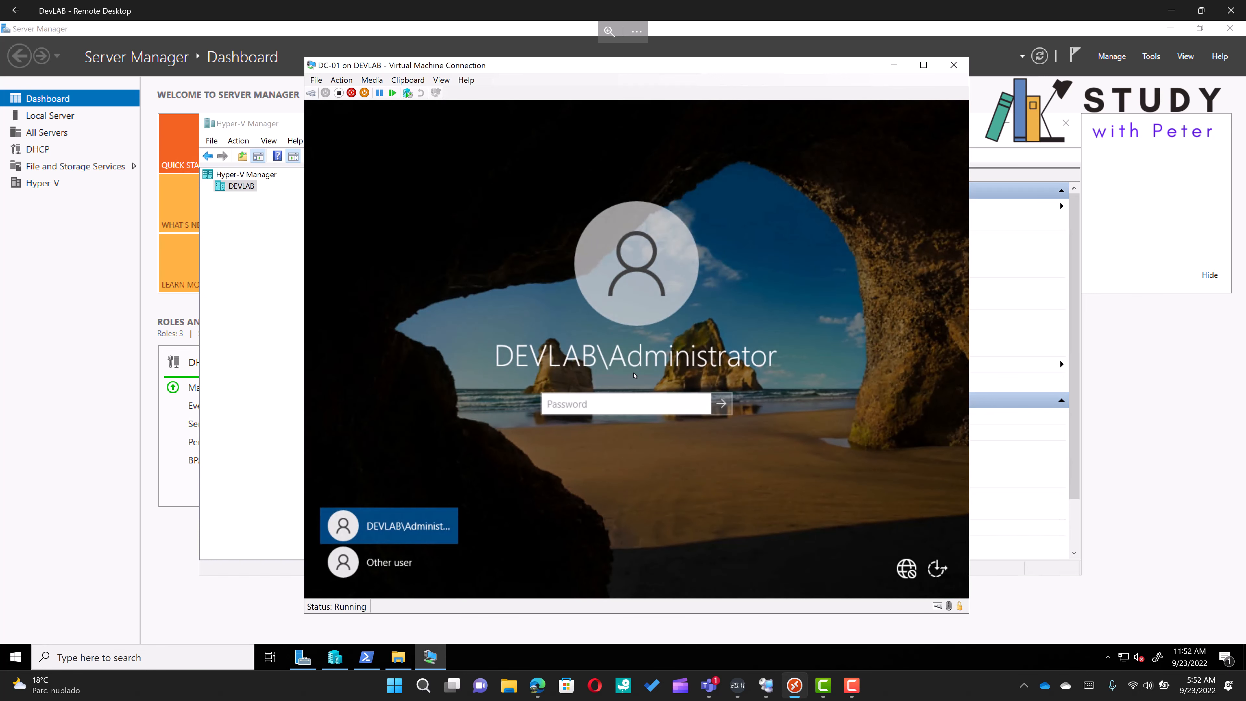
pyautogui.write('••••••••••••')
pyautogui.press('Return')
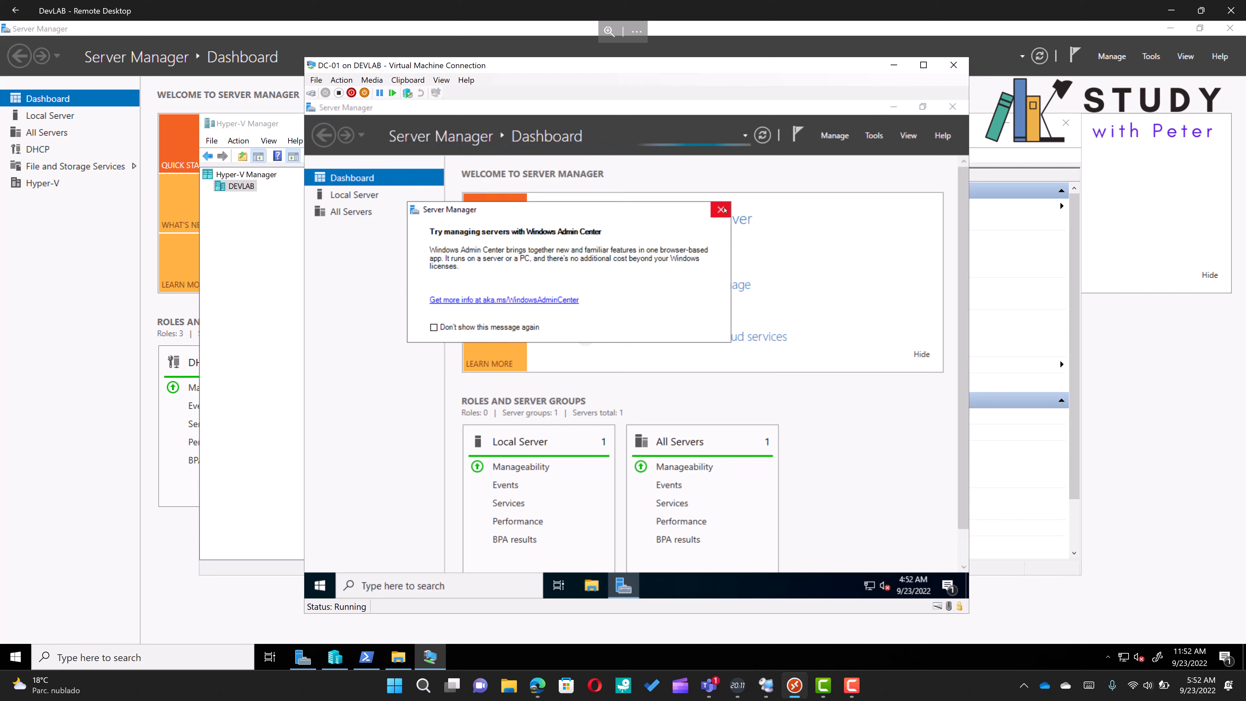
# Turn off the Windows Admin Center message permanently, close it and open Local Server properties
pyautogui.click(476, 328)
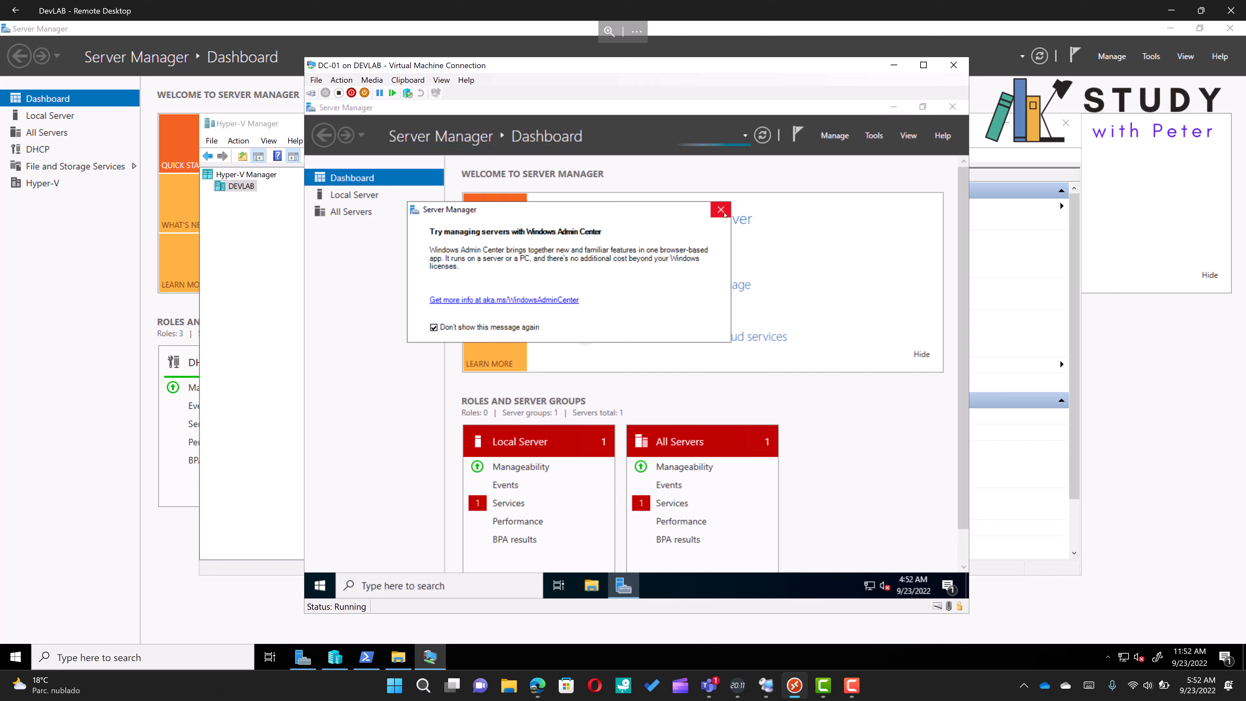
pyautogui.click(725, 215)
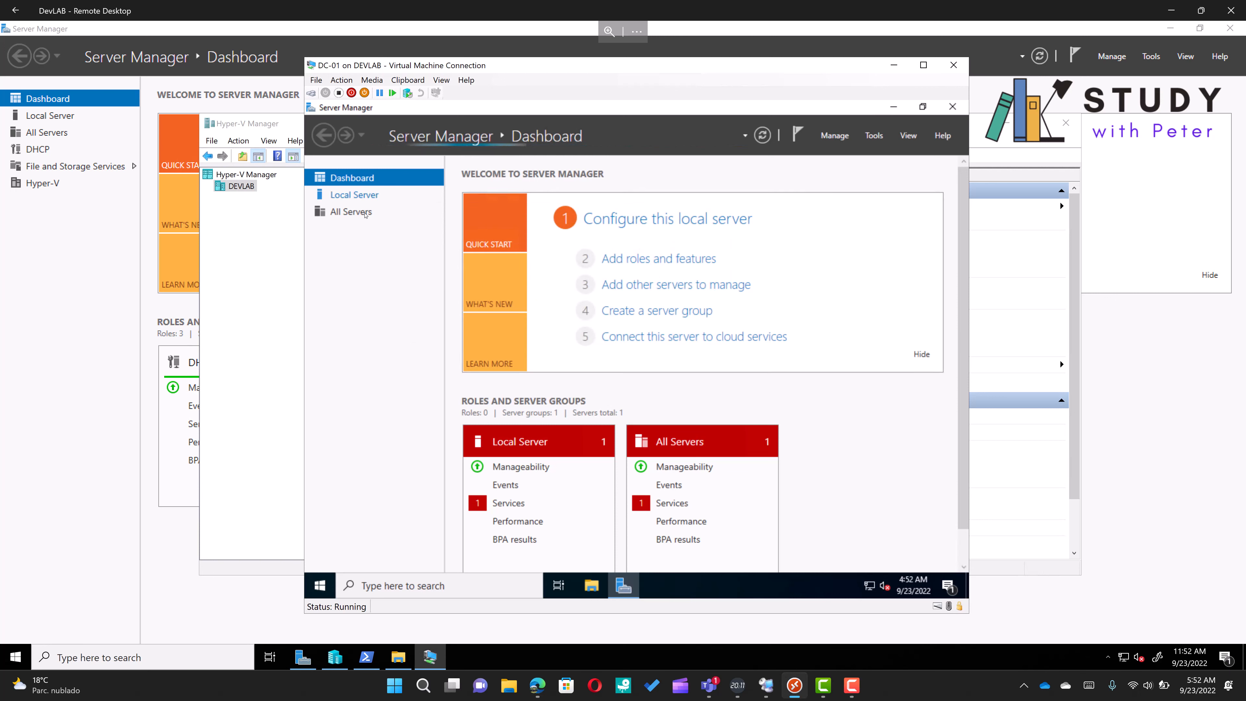
pyautogui.click(354, 195)
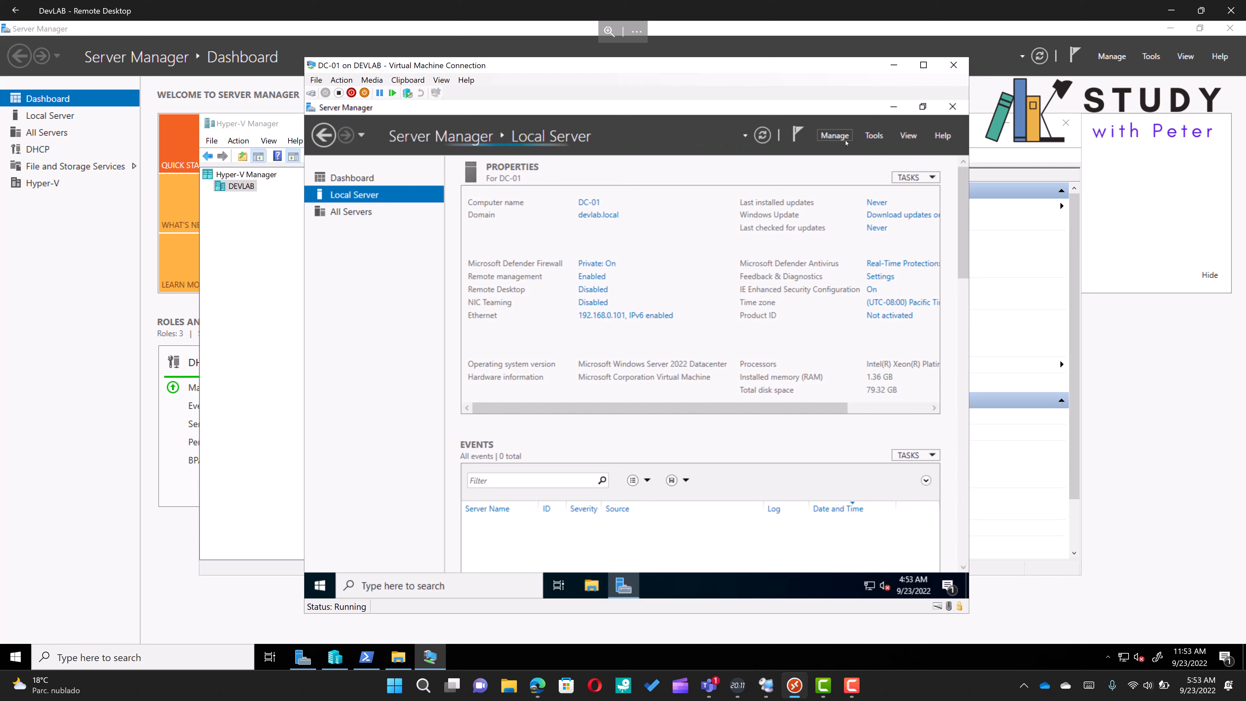
# Open Active Directory Users and Computers and browse the Users container of devlab.local
pyautogui.click(834, 136)
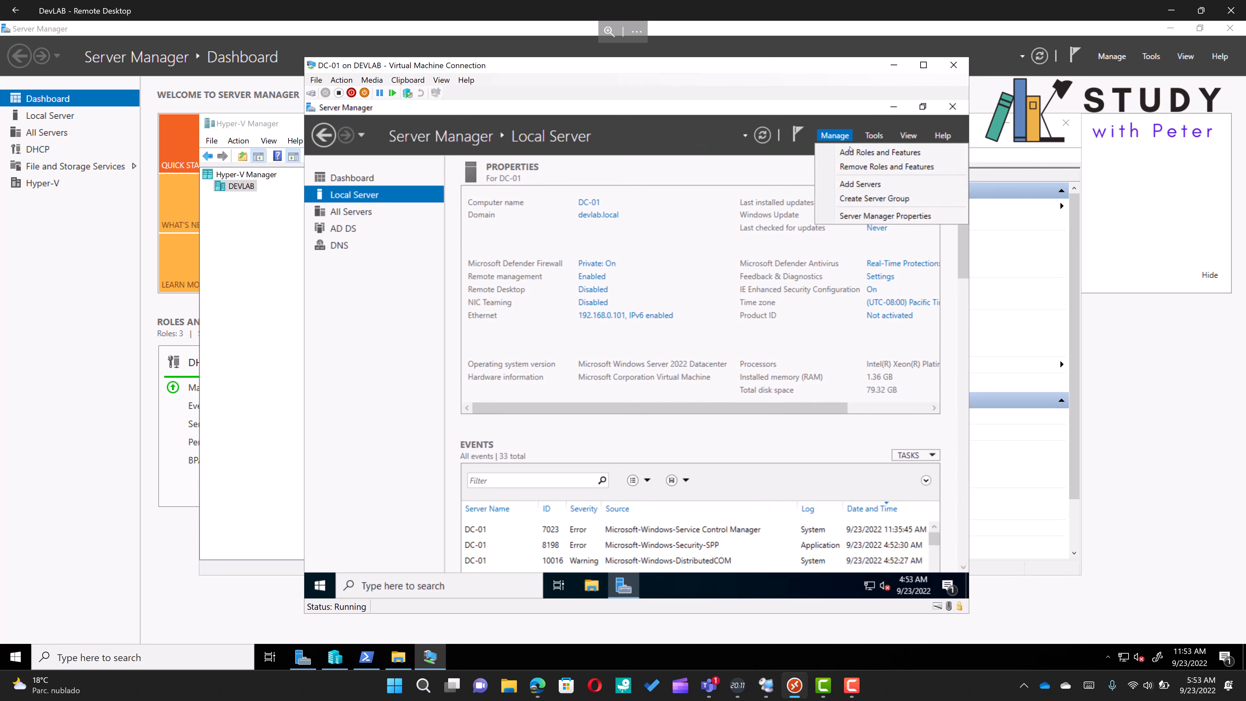
pyautogui.click(878, 139)
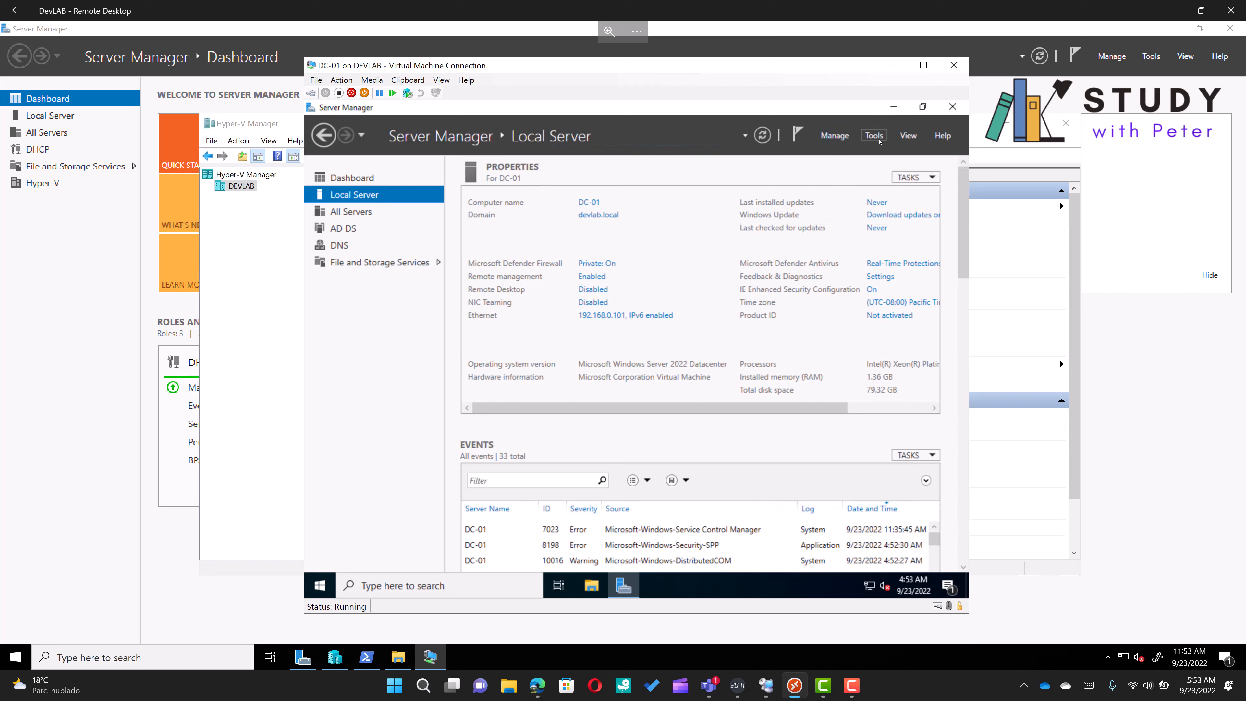
pyautogui.click(874, 136)
pyautogui.click(874, 136)
pyautogui.click(874, 136)
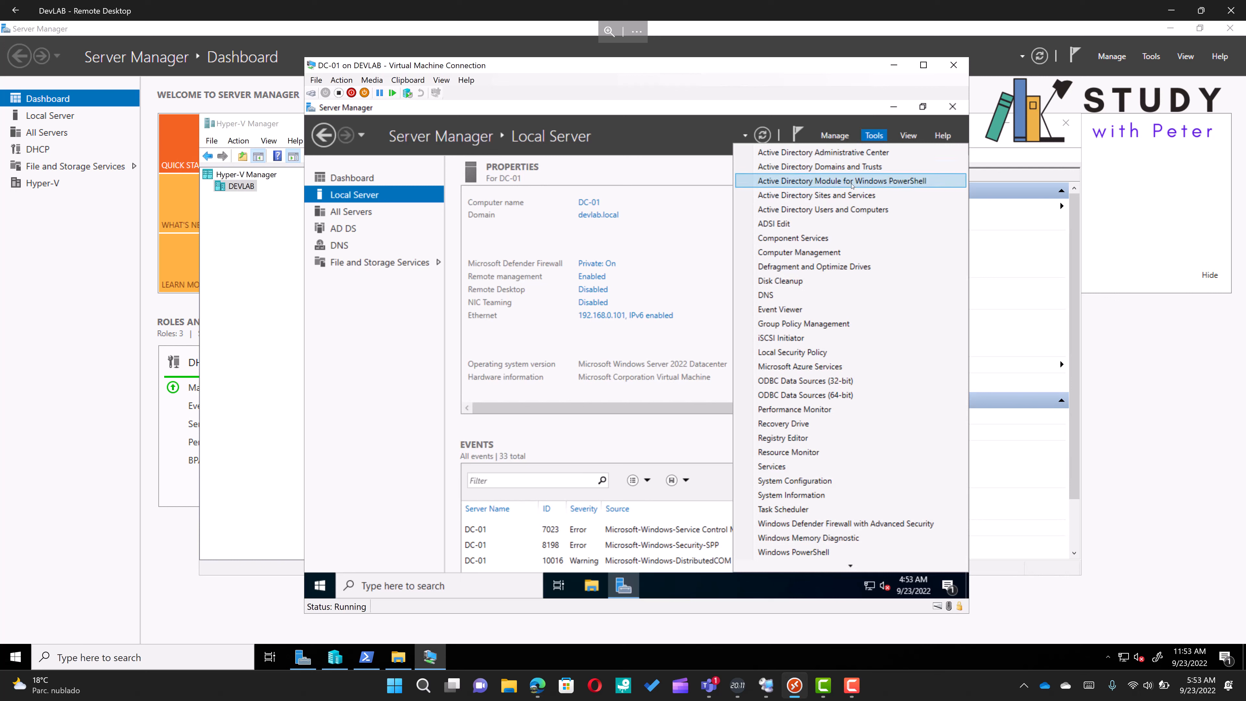
pyautogui.click(836, 209)
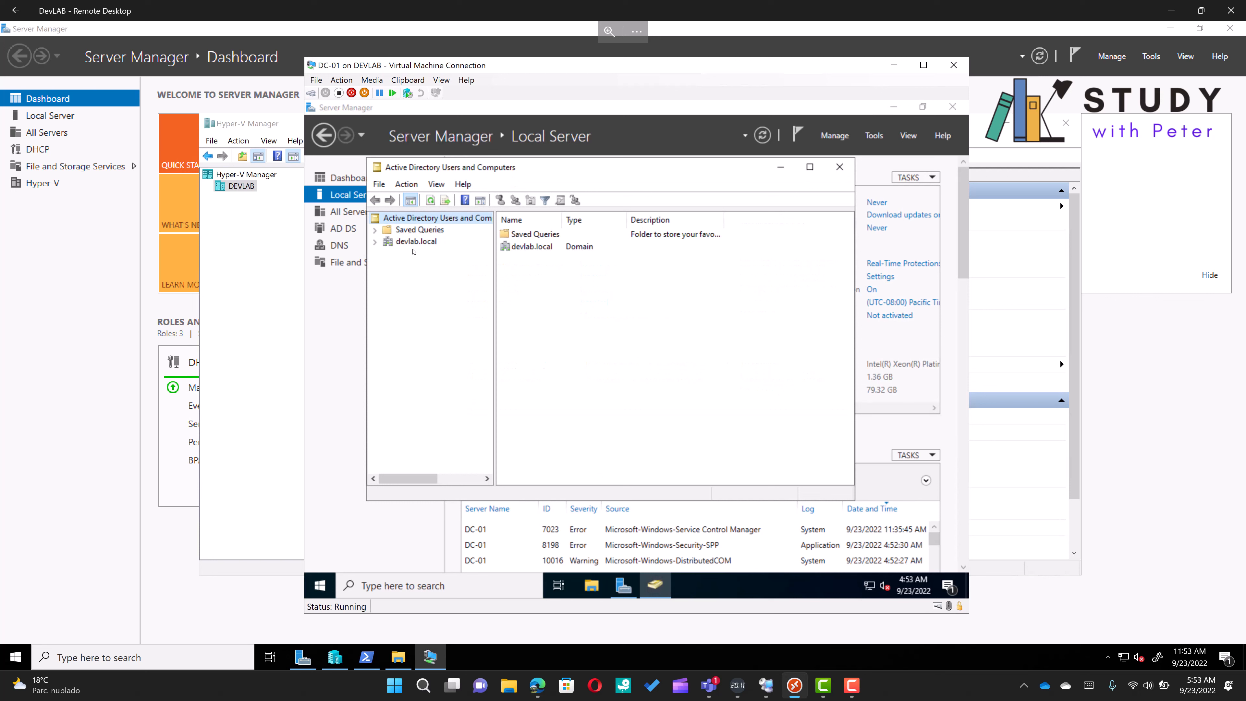
pyautogui.click(411, 247)
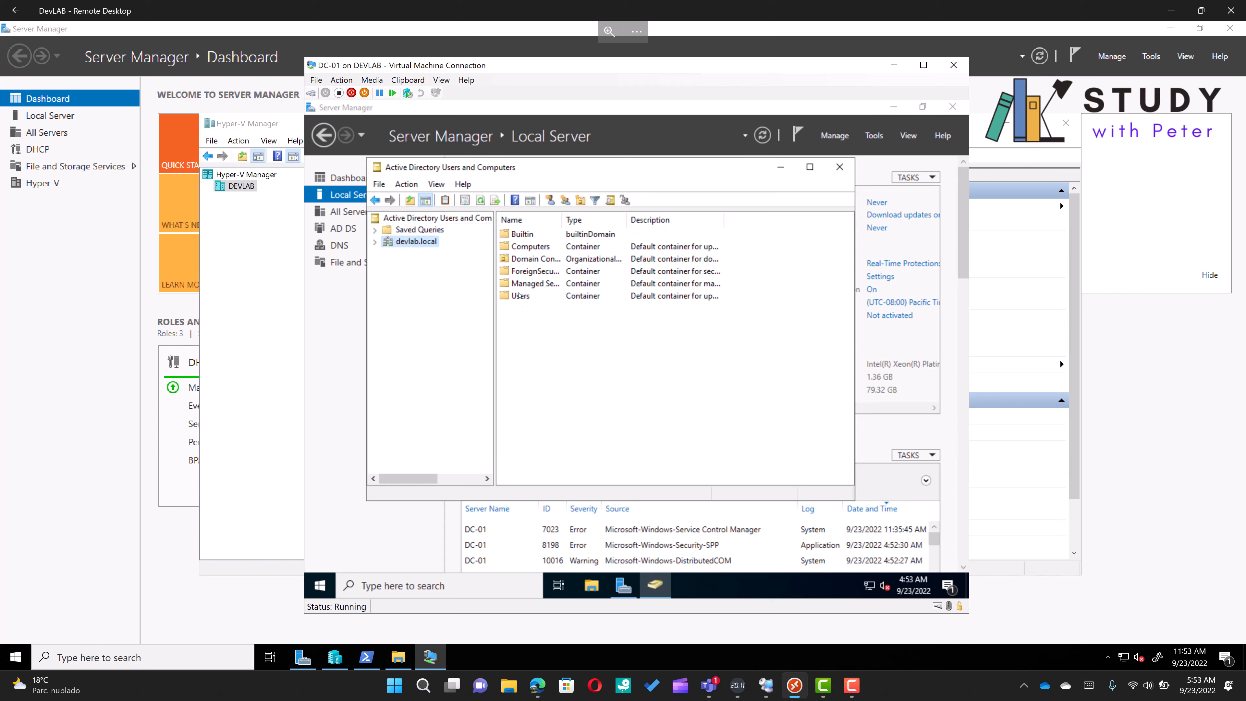
pyautogui.doubleClick(519, 295)
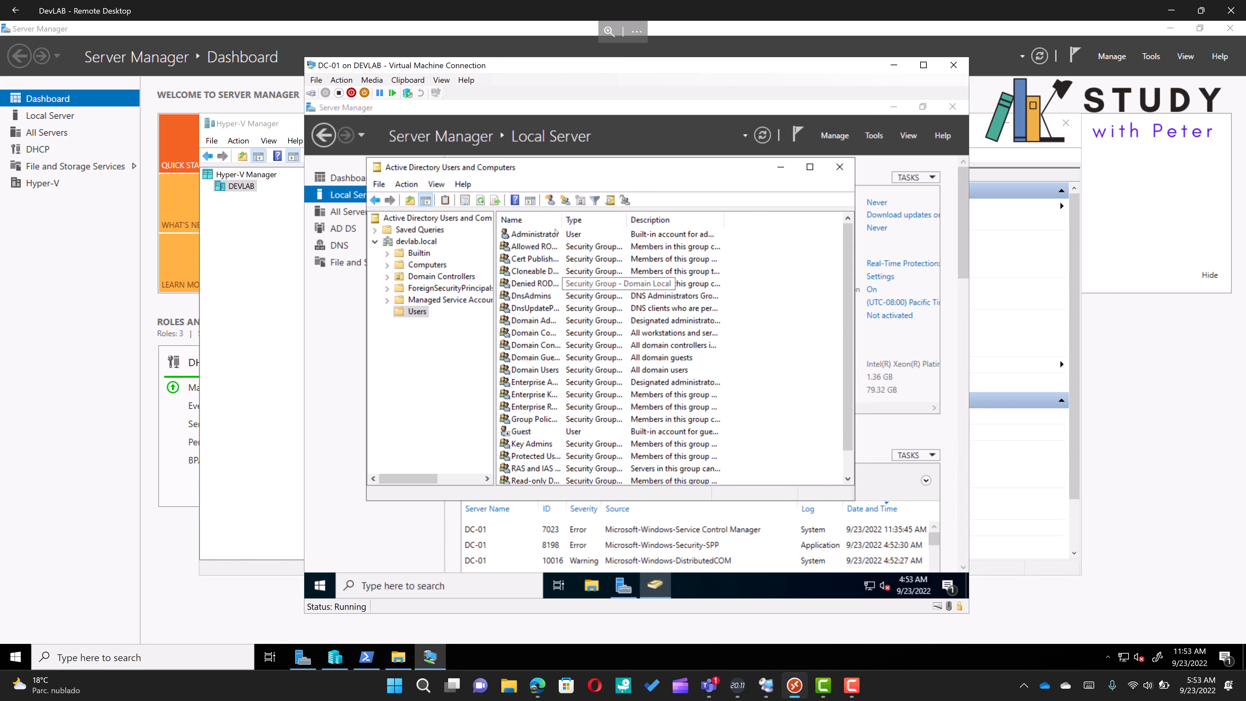
# Copy the Administrator account into a new user in the Users container, entering the user's first name and logon name
pyautogui.rightClick(535, 237)
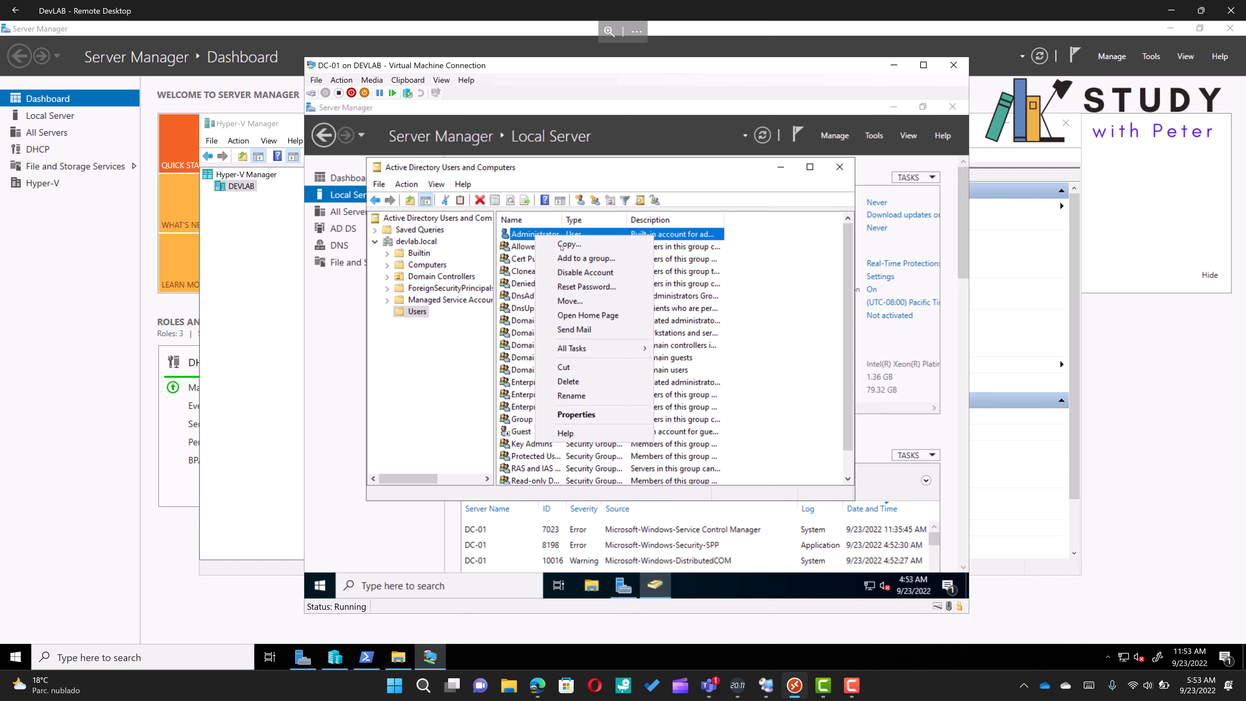
pyautogui.click(563, 245)
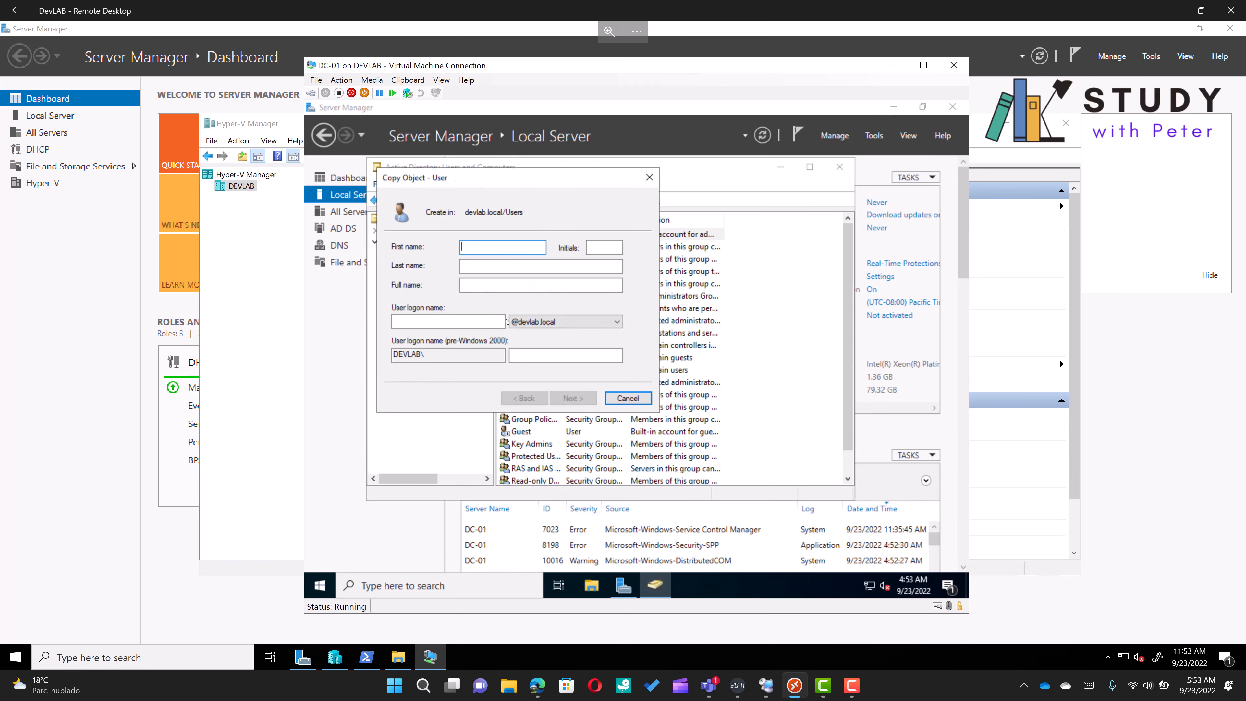
pyautogui.write('Pet')
pyautogui.click(449, 326)
pyautogui.write('peter')
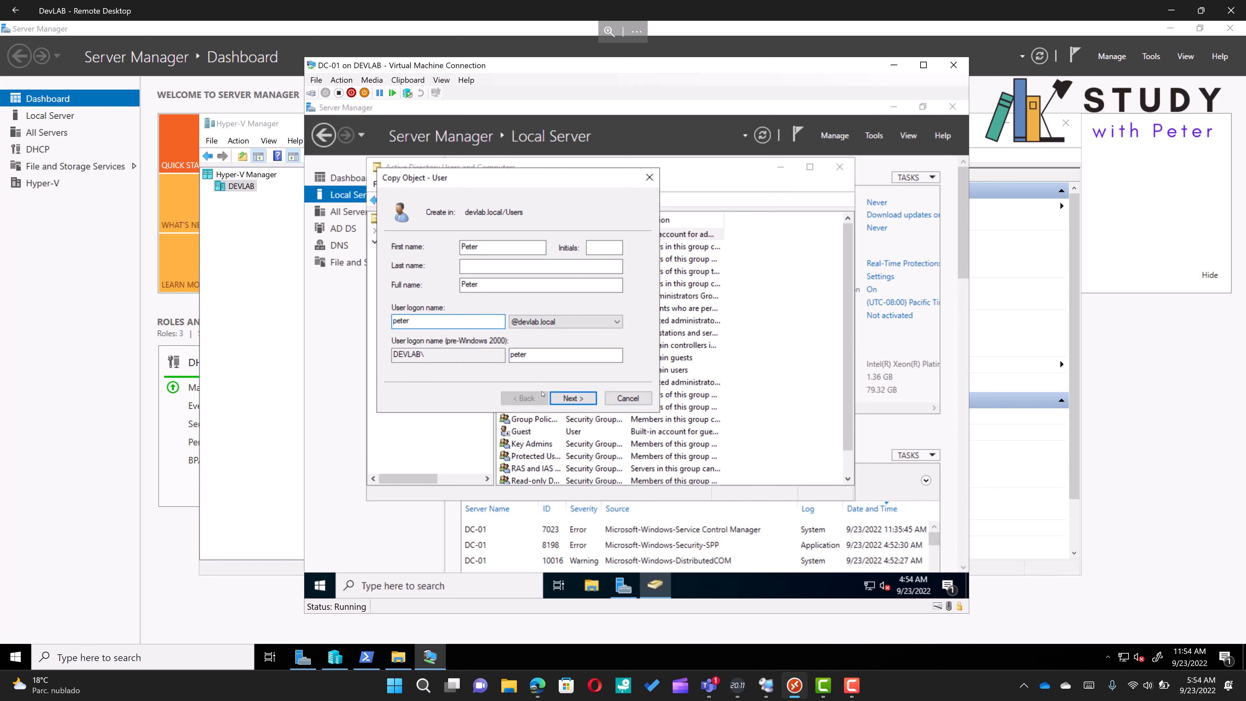
pyautogui.click(562, 405)
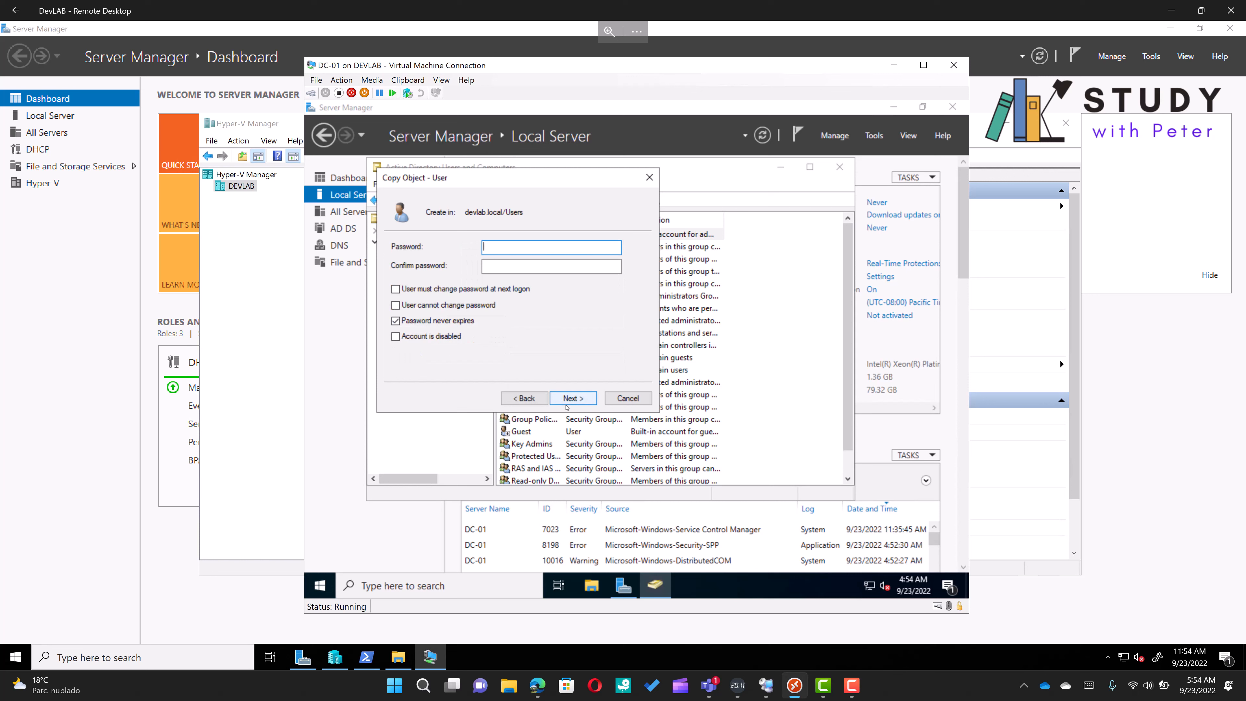
# Enter and confirm the new user's password, keep Password never expires checked, and finish creating the account
pyautogui.write('************************')
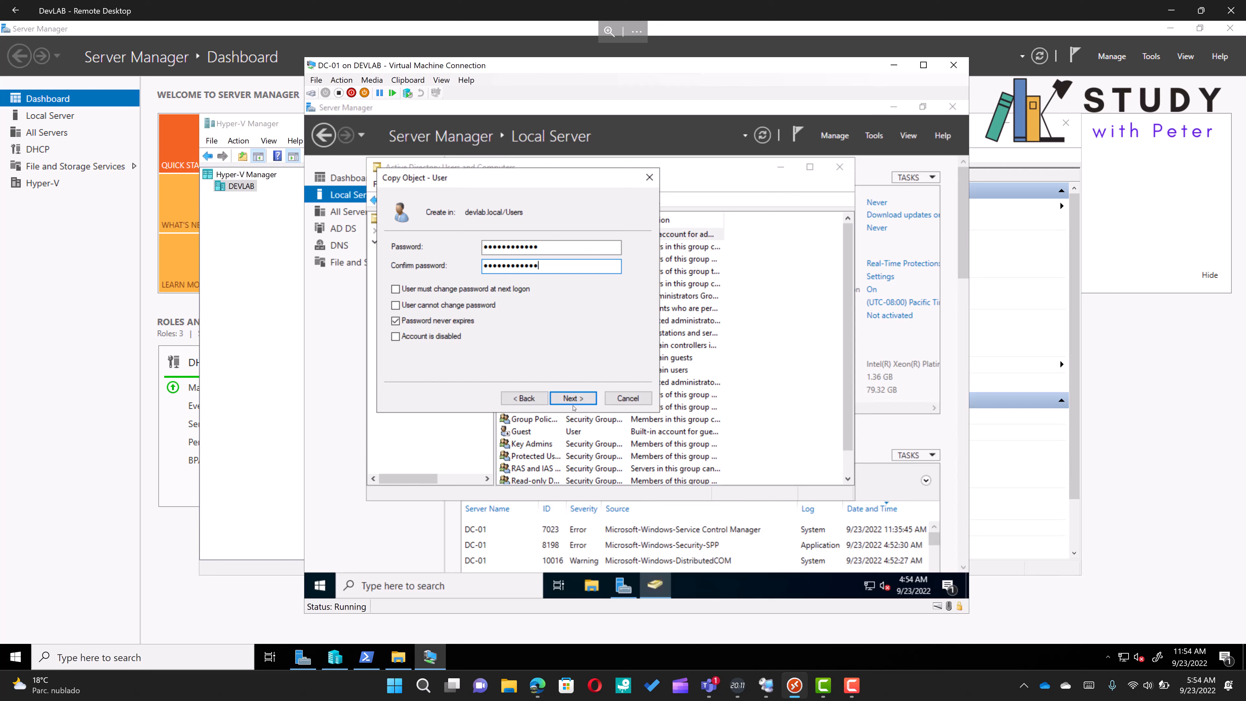
pyautogui.click(567, 399)
pyautogui.click(572, 398)
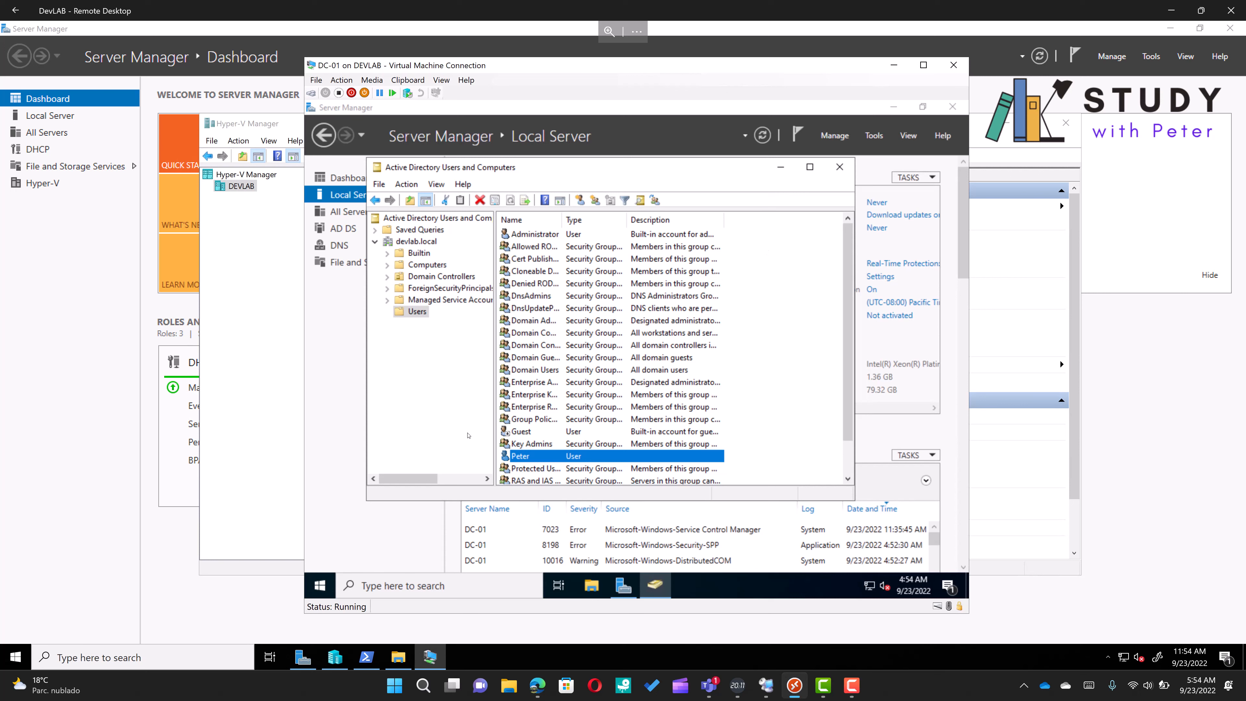
# Sign out of the Administrator session on DC-01 from the Start menu
pyautogui.click(324, 579)
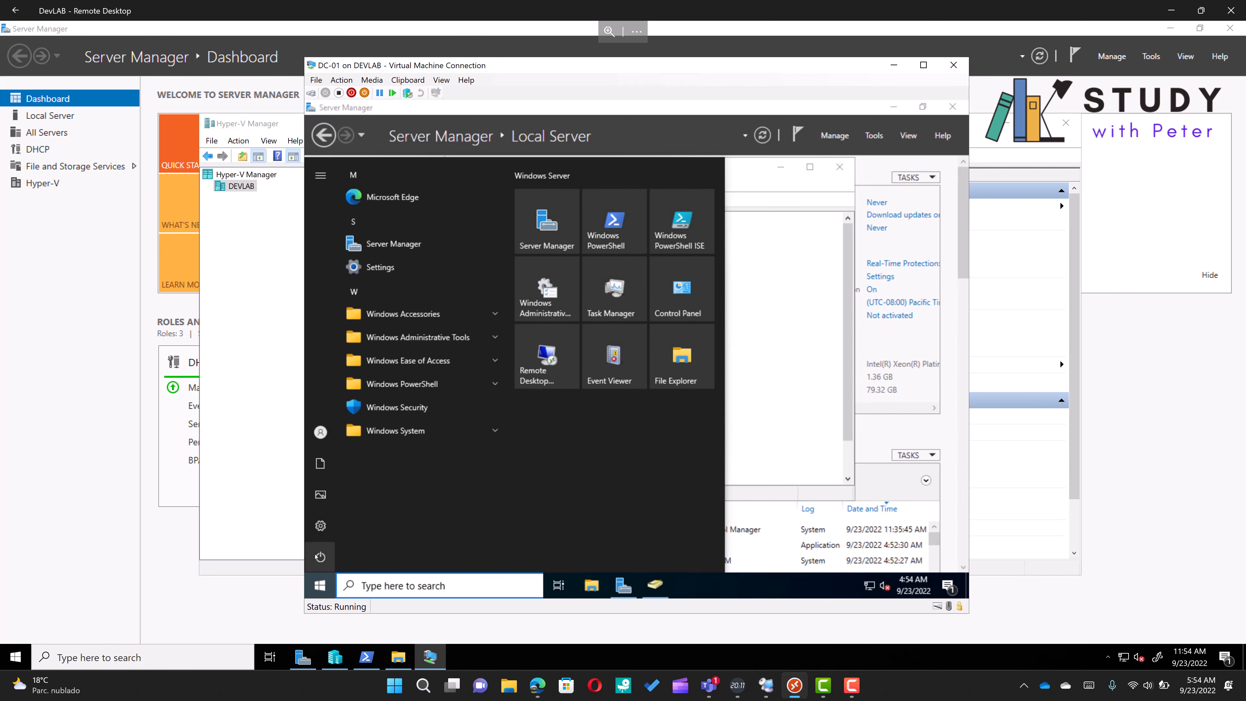
pyautogui.click(338, 554)
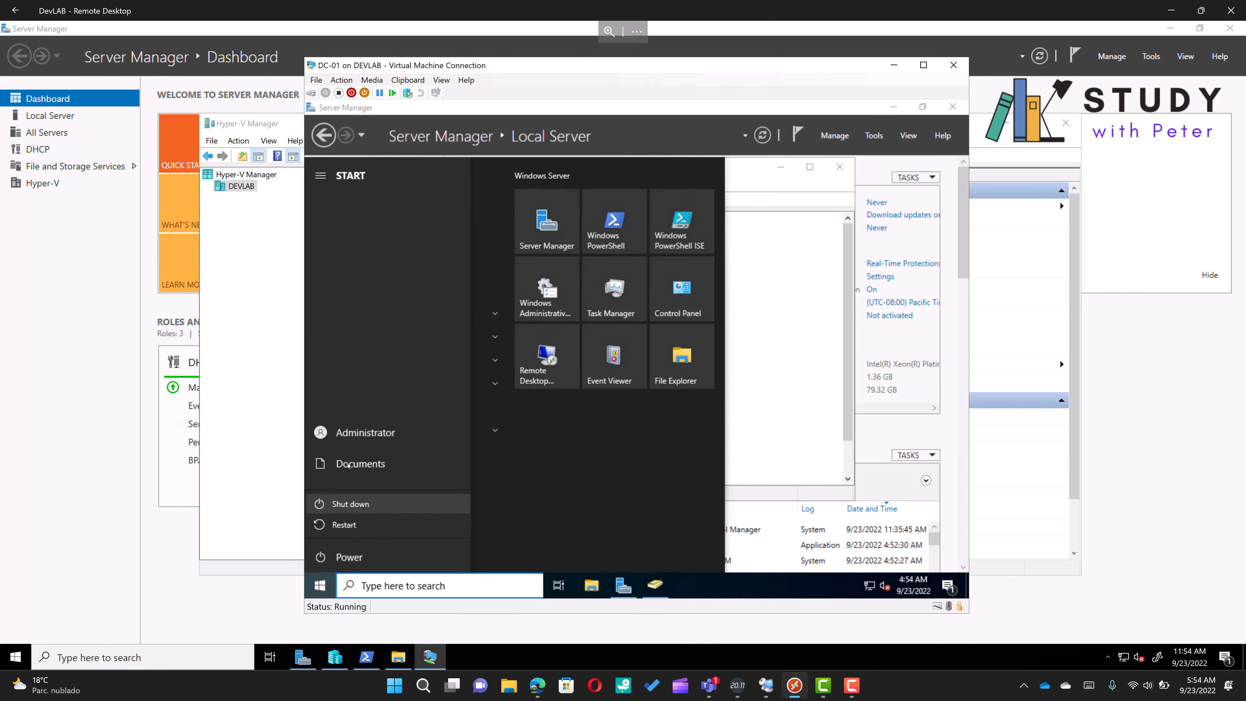
pyautogui.click(341, 434)
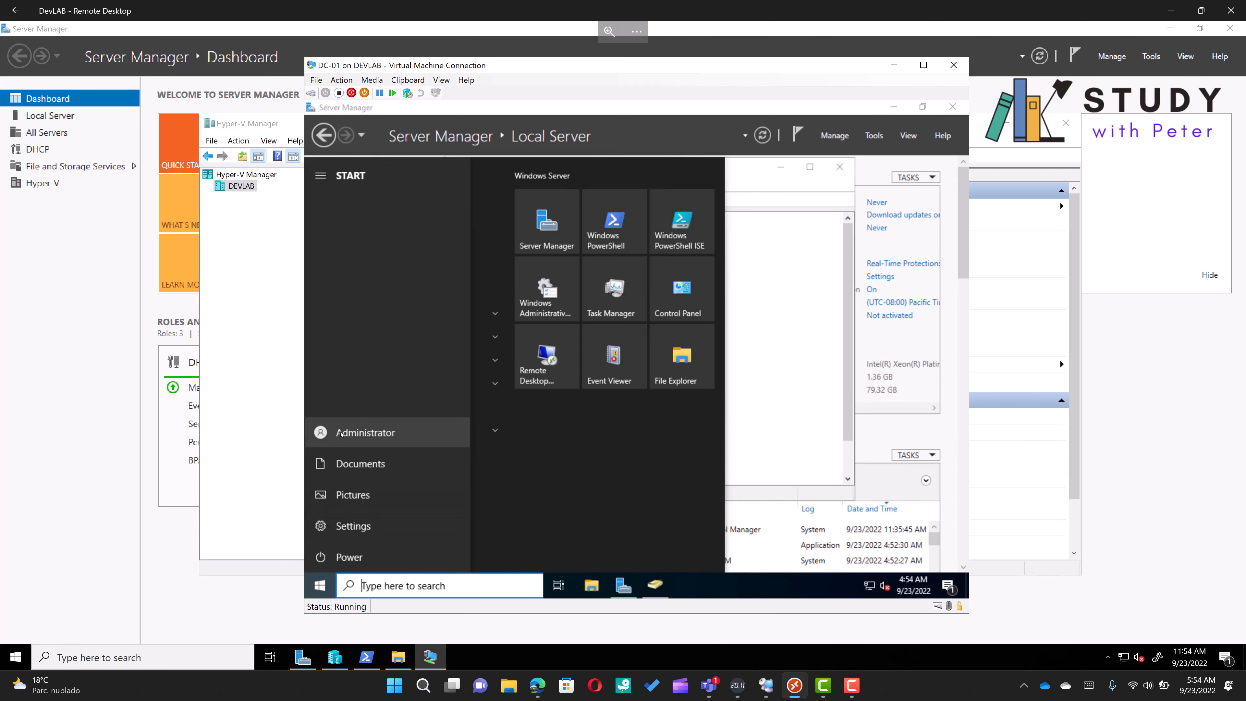
pyautogui.click(342, 434)
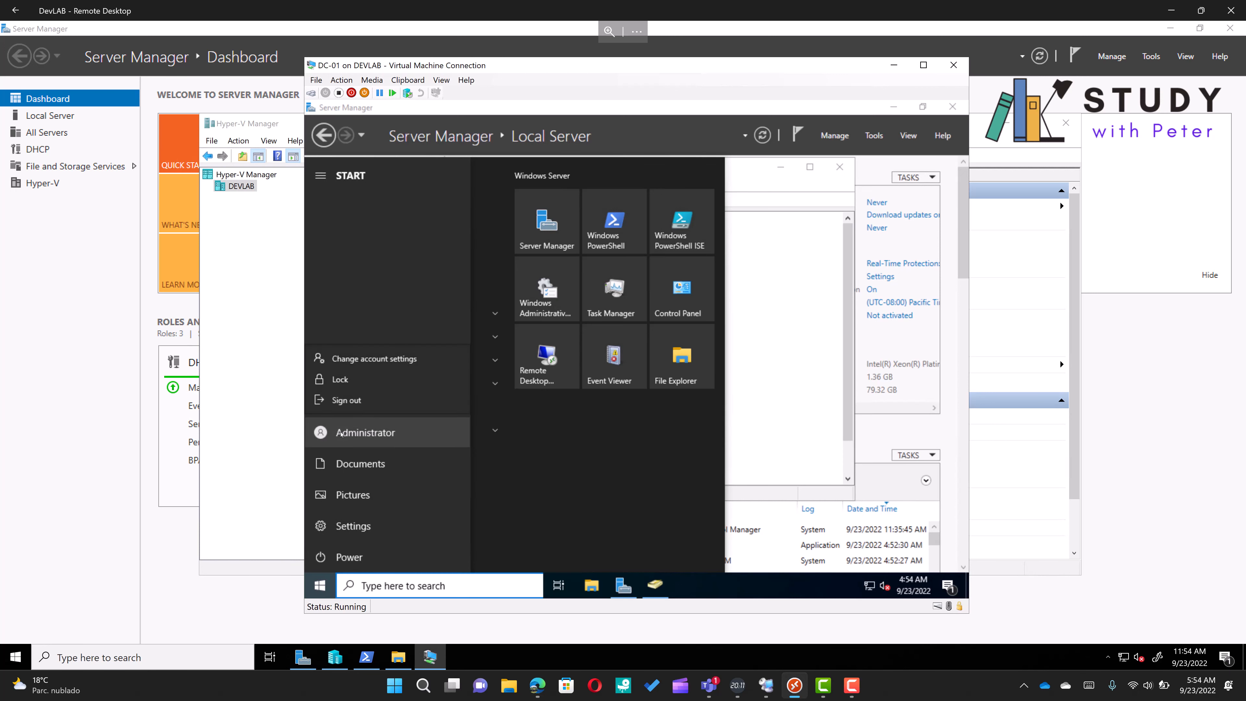
pyautogui.click(350, 402)
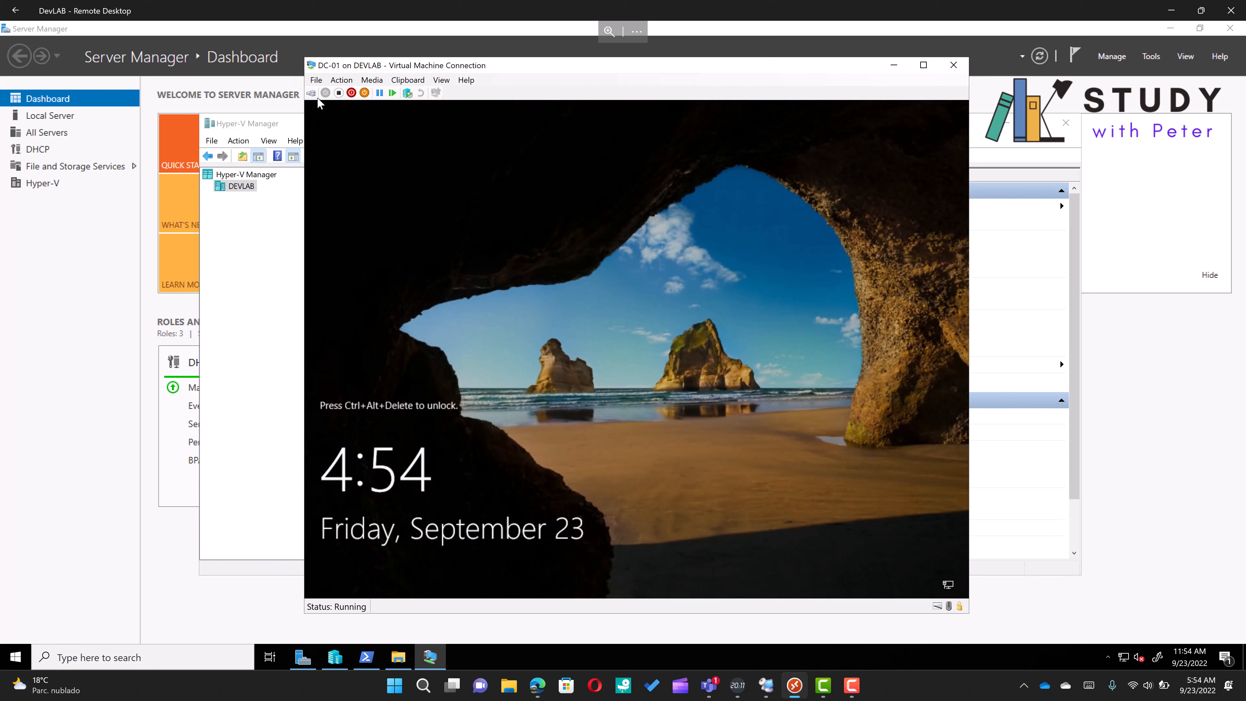
# Try to sign in to DC-01 as Other user with the new account's user name and password
pyautogui.click(311, 93)
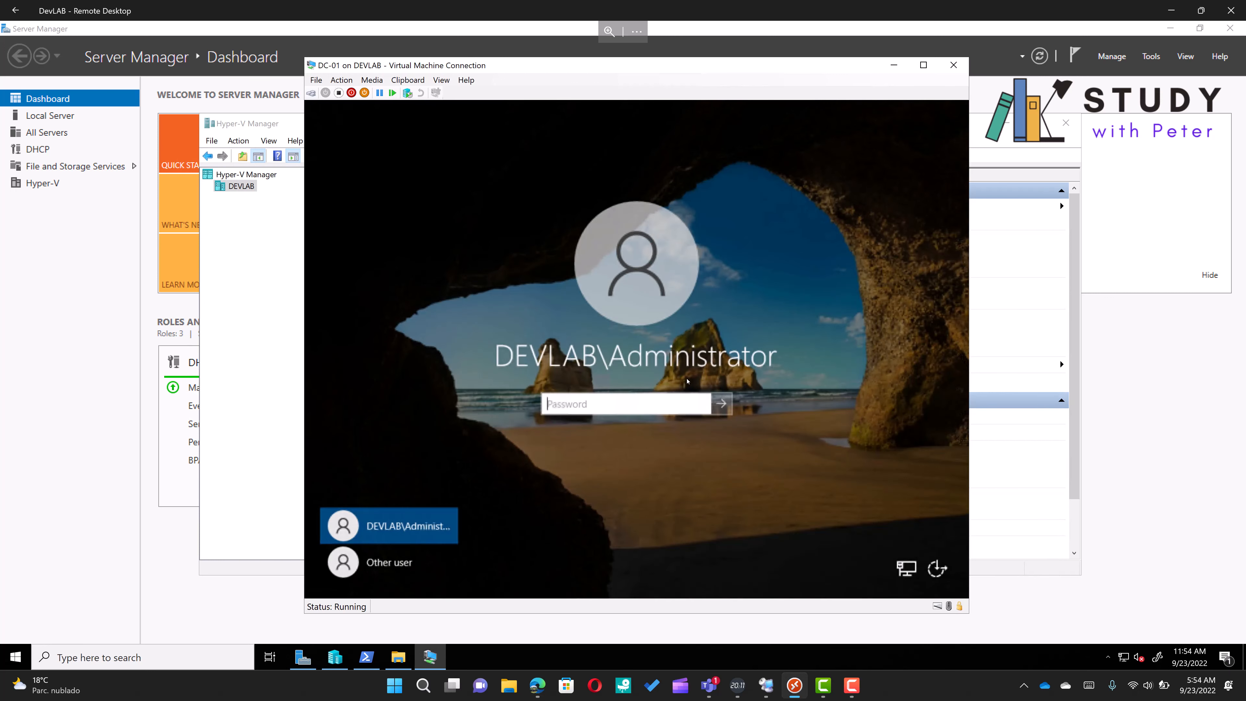
pyautogui.click(395, 575)
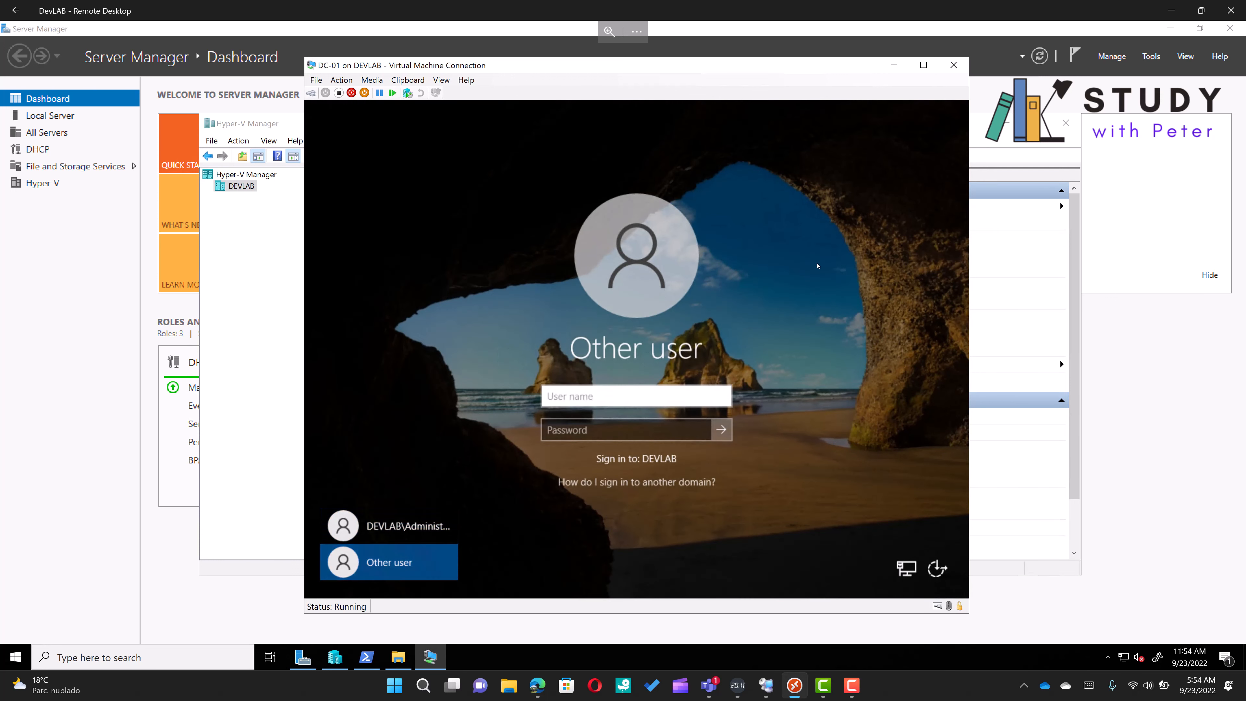
pyautogui.write('Peter')
pyautogui.press('Tab')
pyautogui.write('••••••••••••')
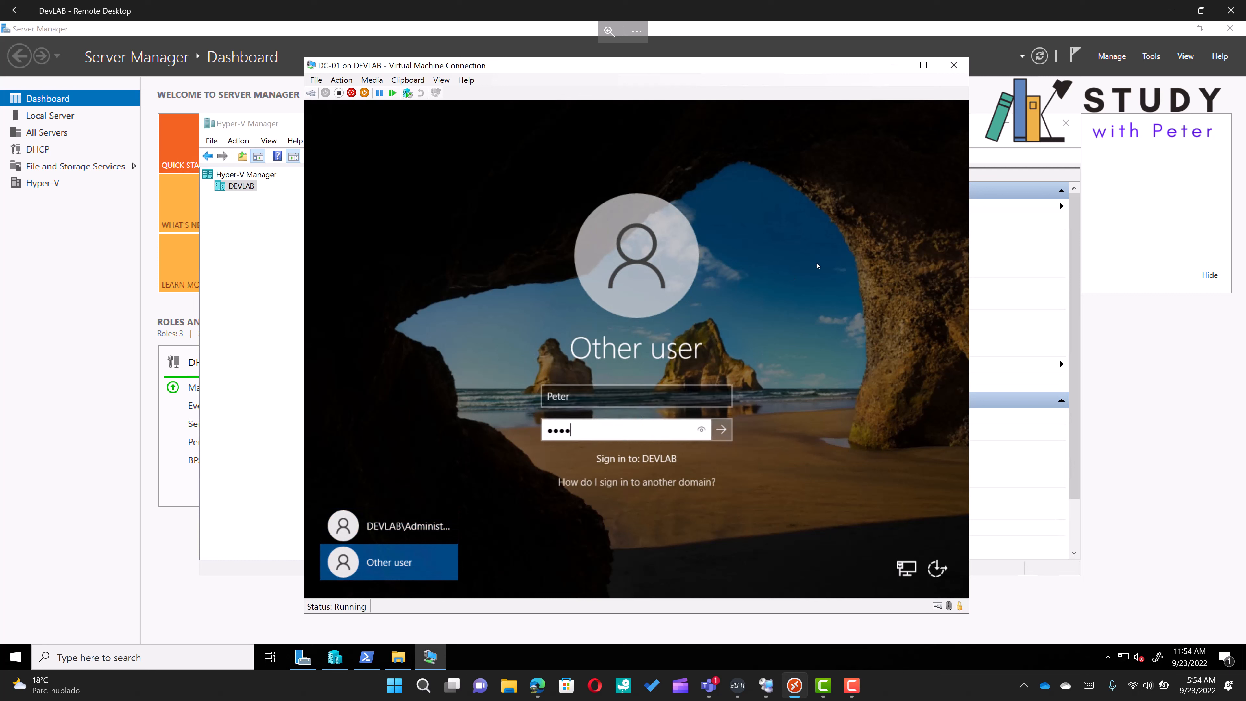
pyautogui.press('Return')
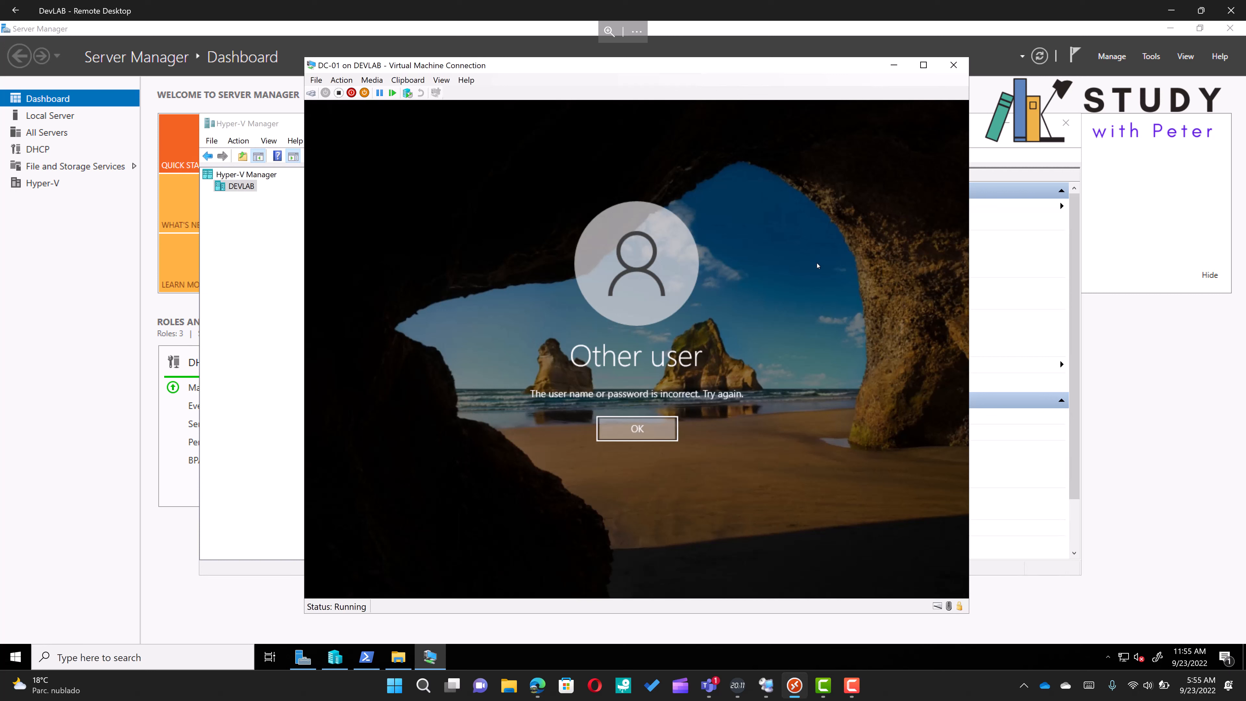
# Dismiss the sign-in error and sign in again by re-entering the new account's password
pyautogui.press('Return')
pyautogui.write('•')
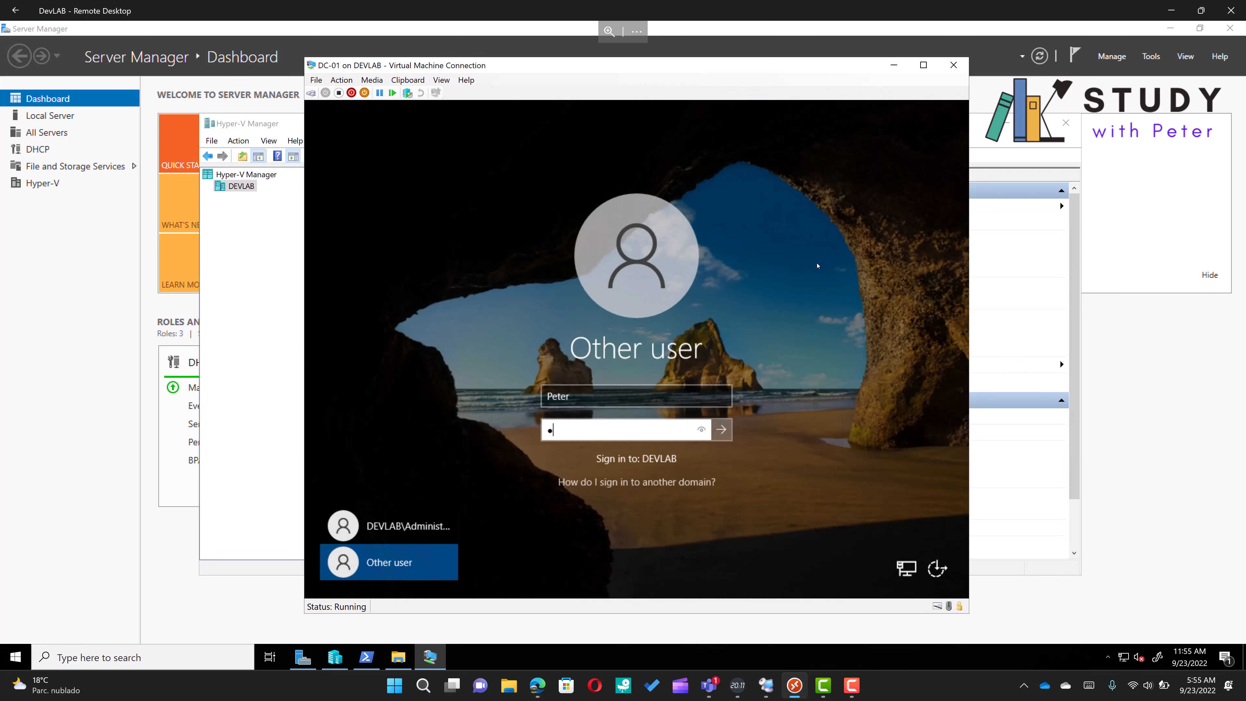
pyautogui.write('•••••••••••')
pyautogui.press('Return')
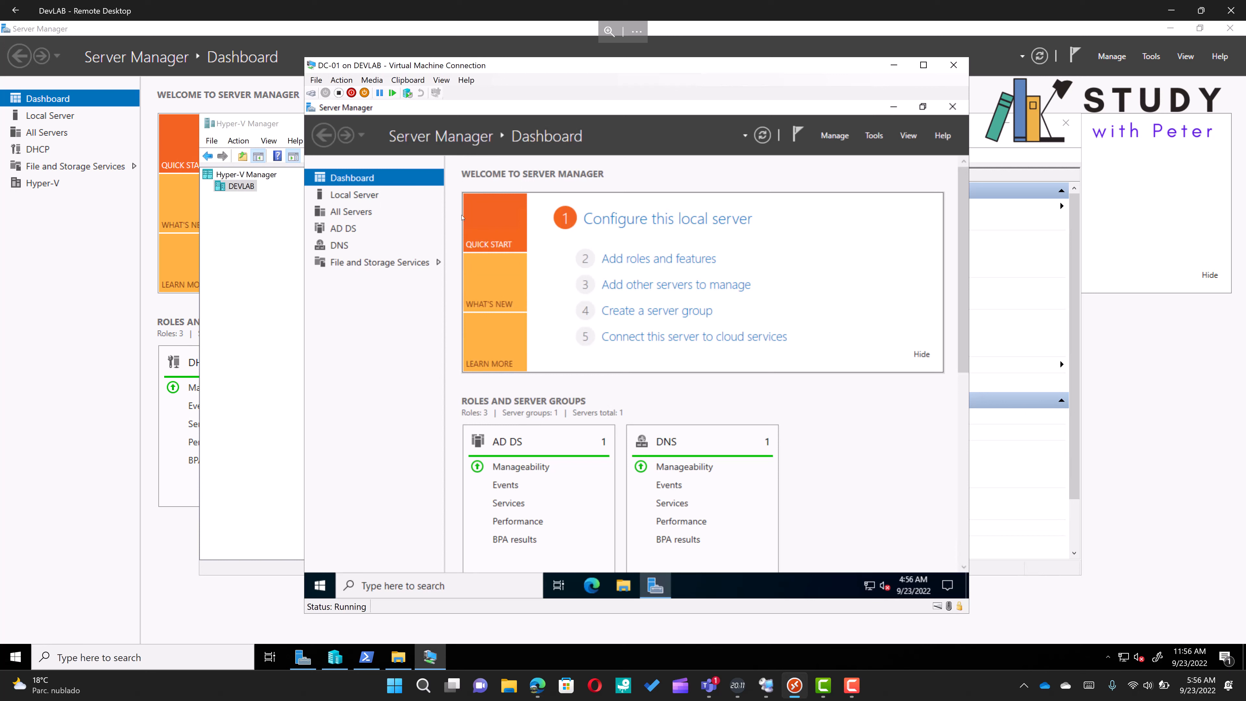
# Browse the DNS, AD DS, All Servers, Local Server and Dashboard pages of Server Manager as the new user
pyautogui.click(336, 251)
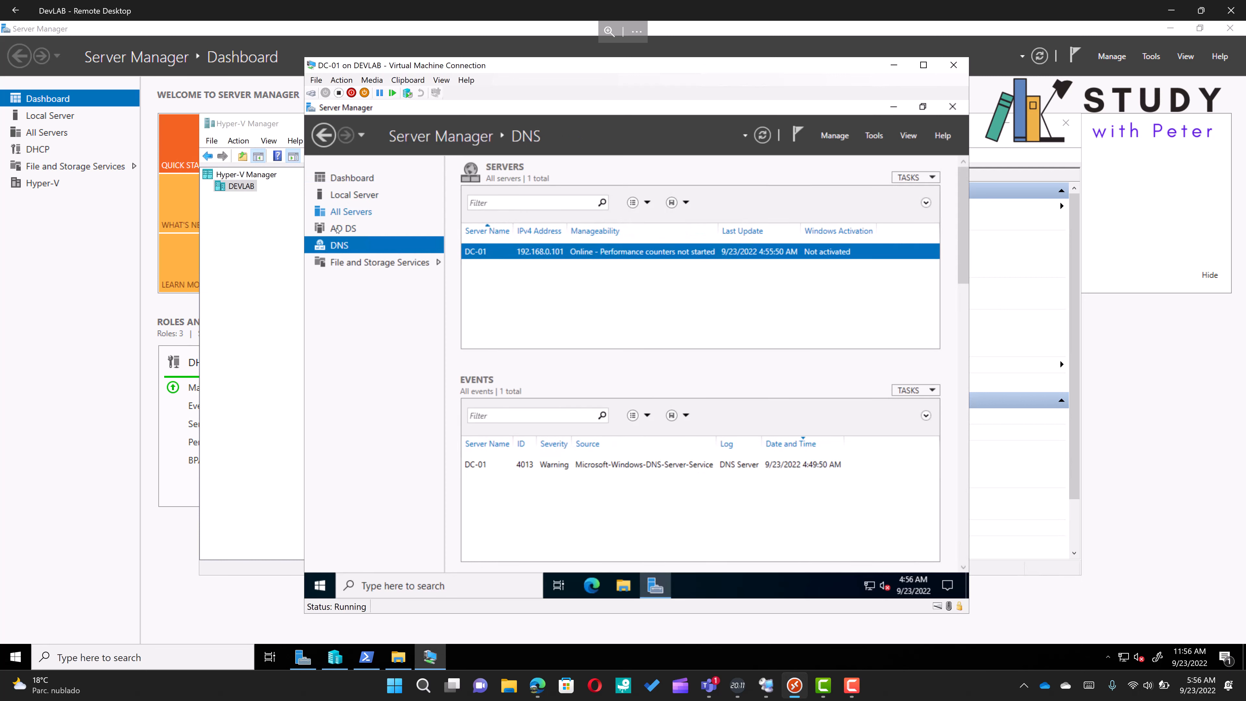
pyautogui.click(341, 229)
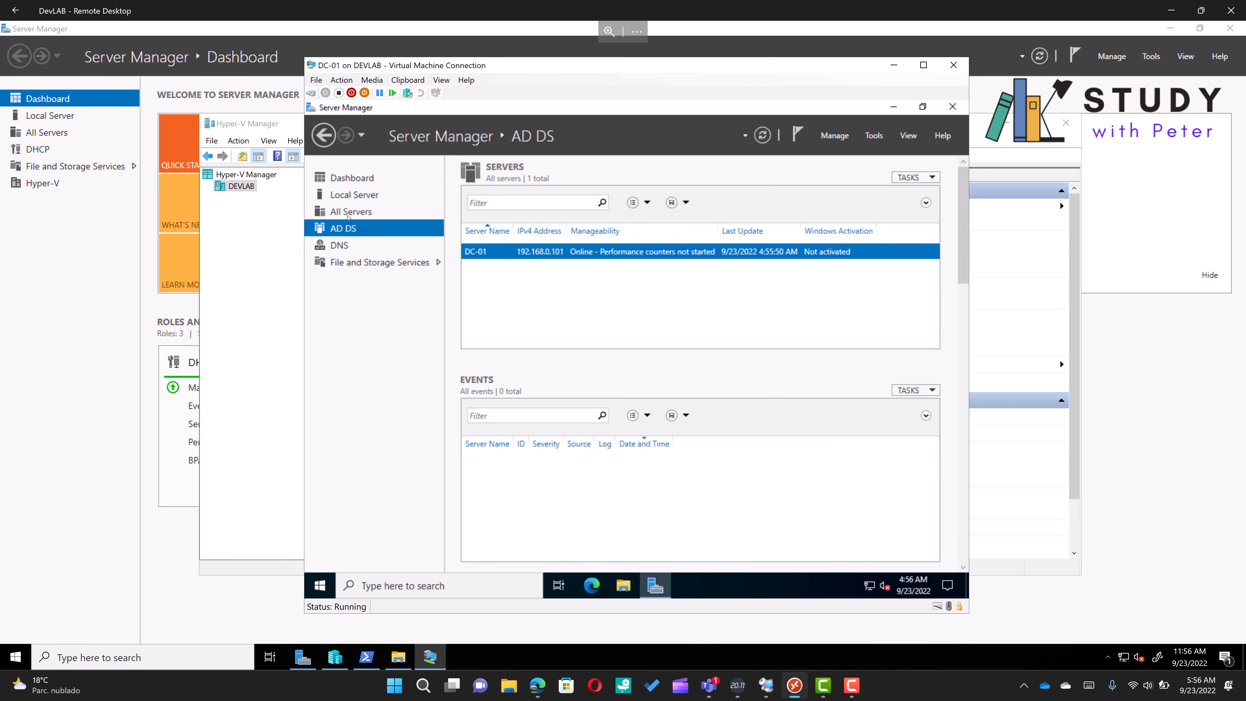
pyautogui.click(348, 214)
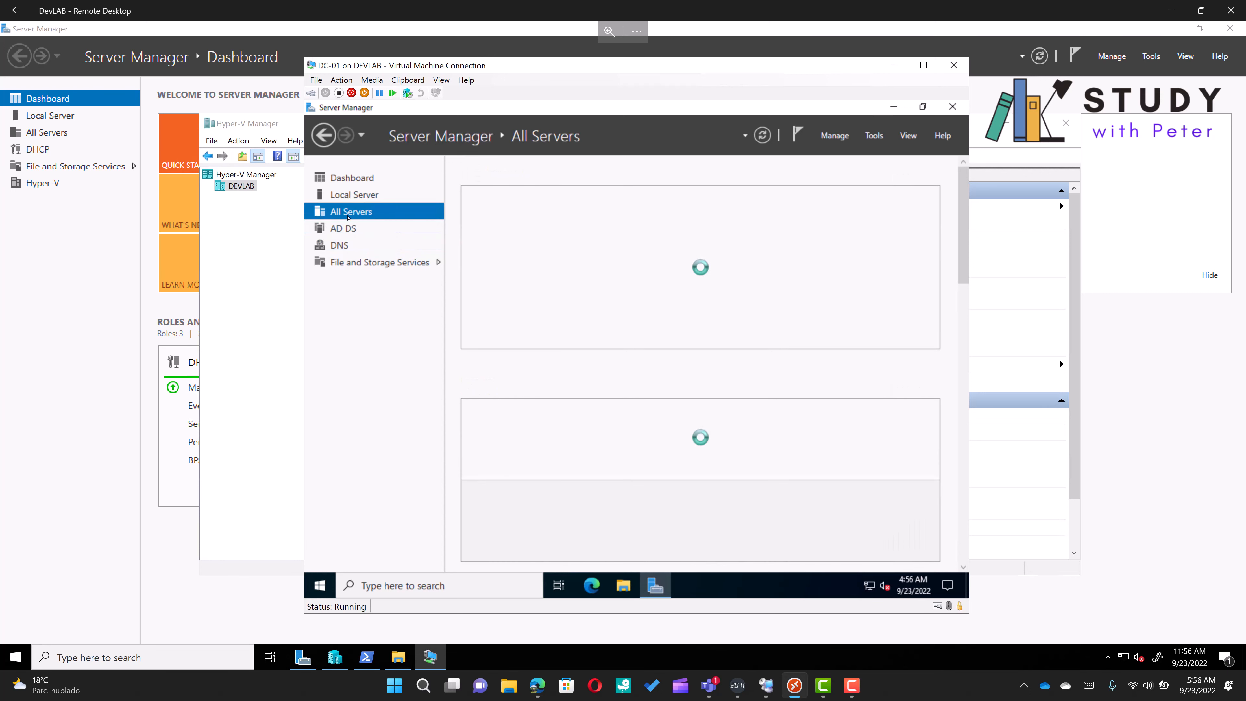
pyautogui.click(345, 196)
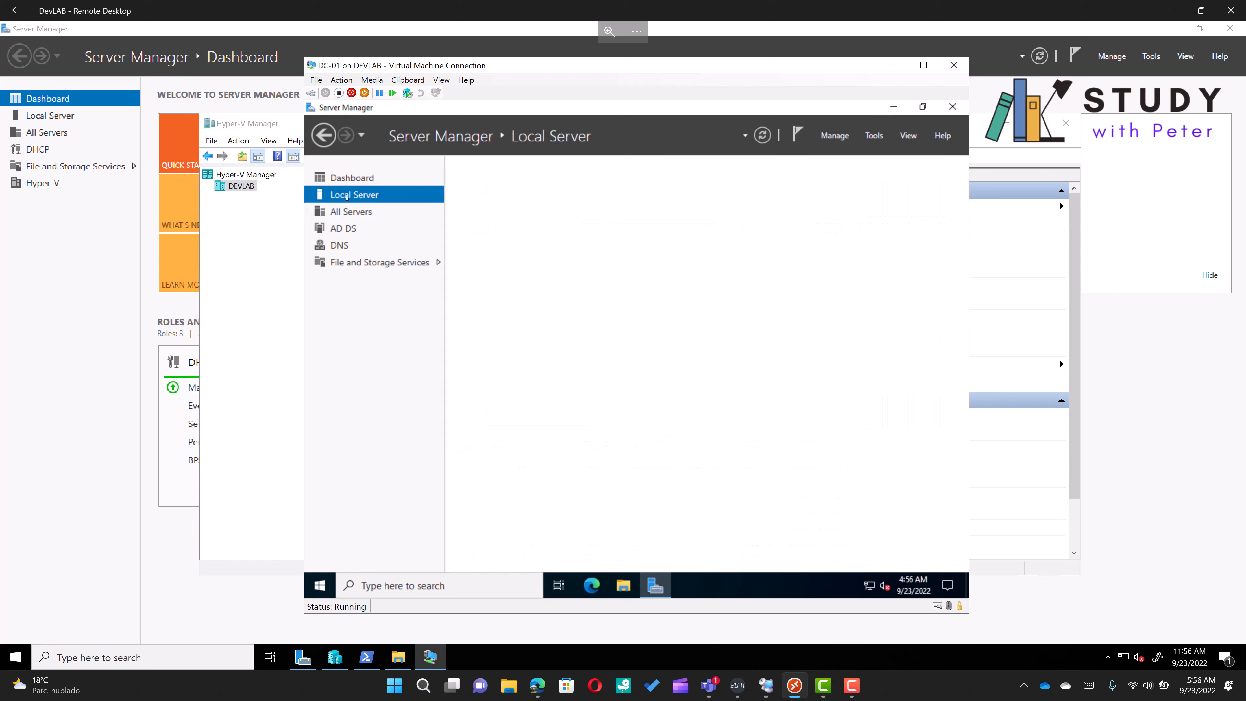
pyautogui.click(366, 180)
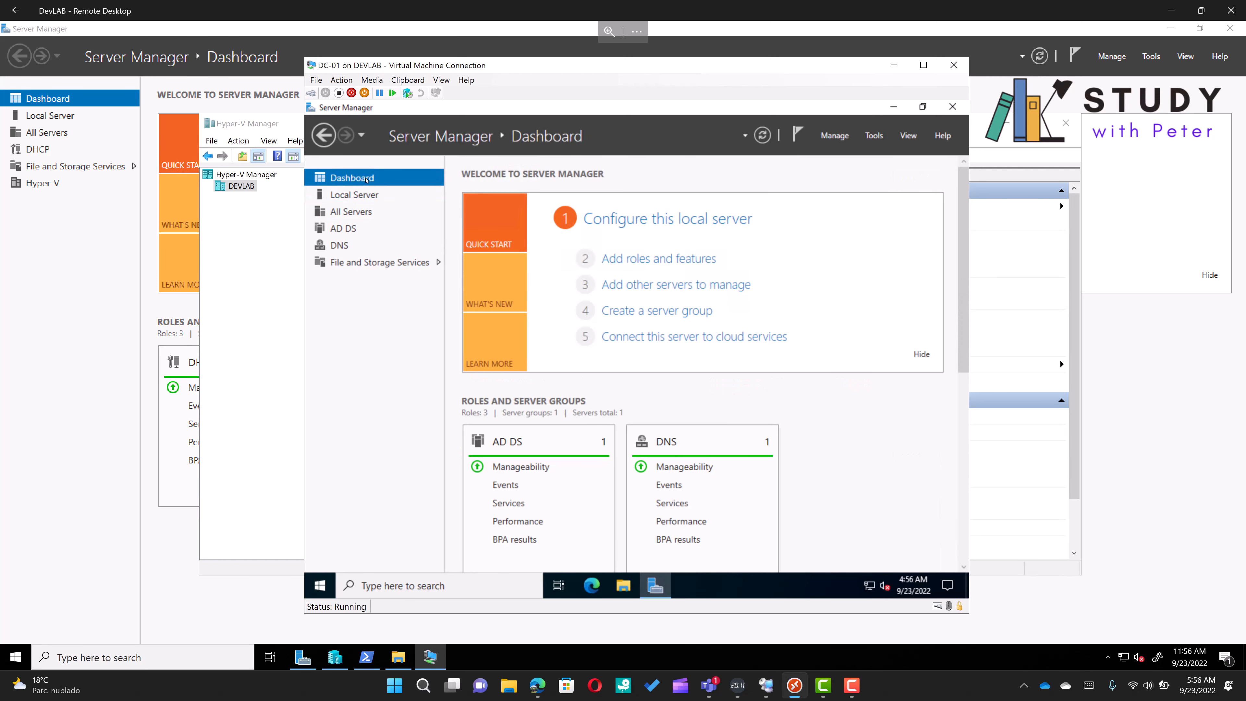